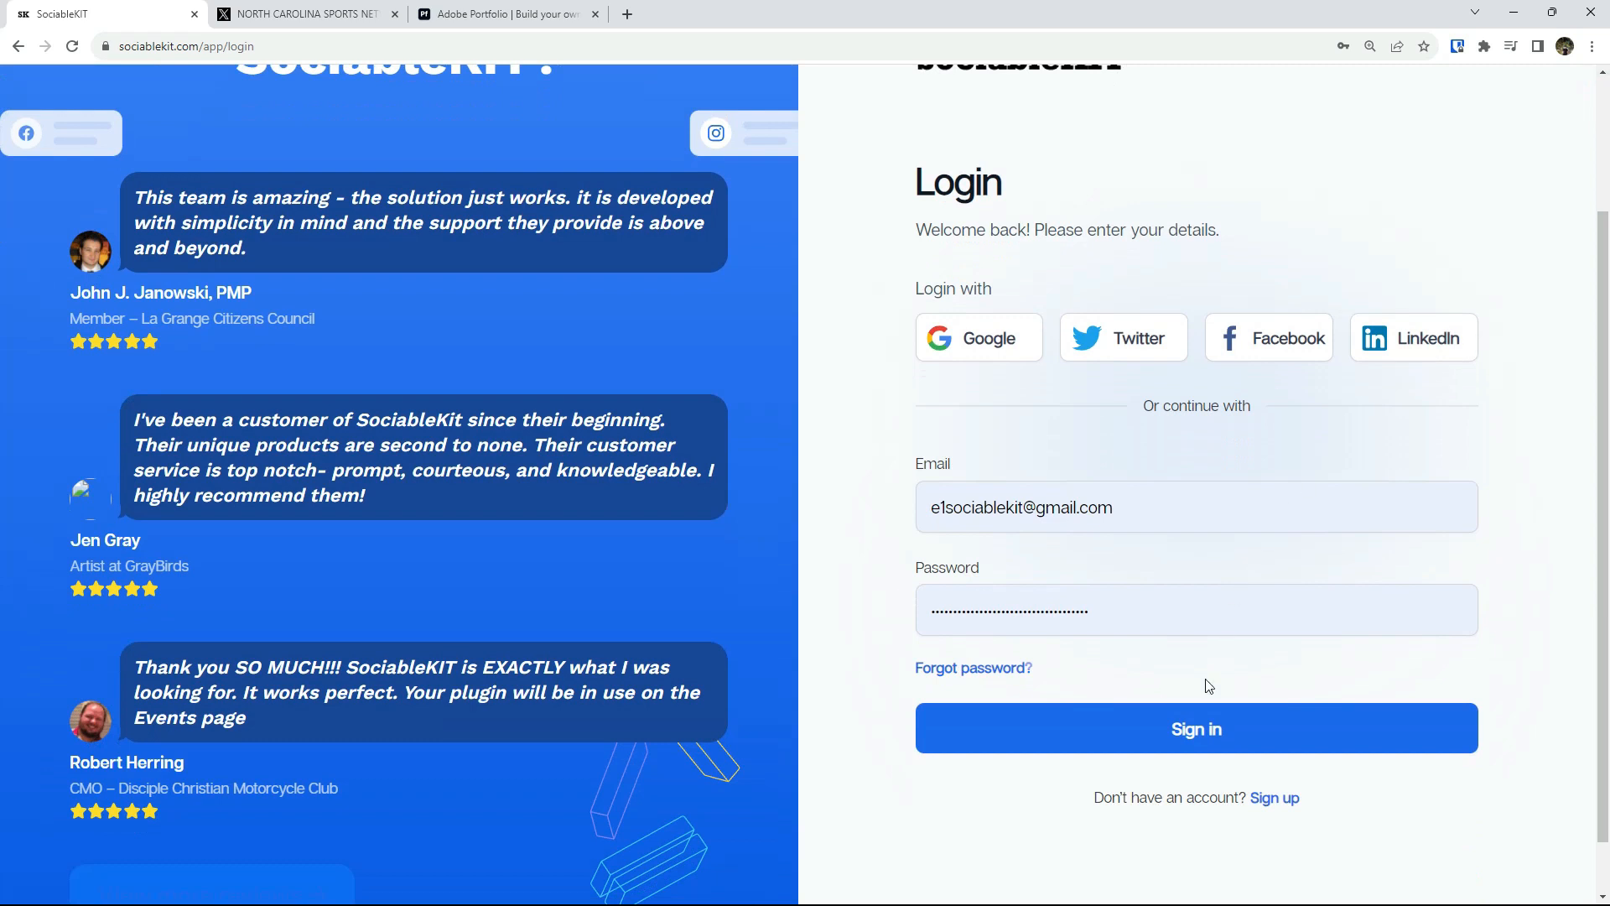
- Sign in to SociableKIT with the prefilled credentials and decline having the password remembered
left_click(1186, 751)
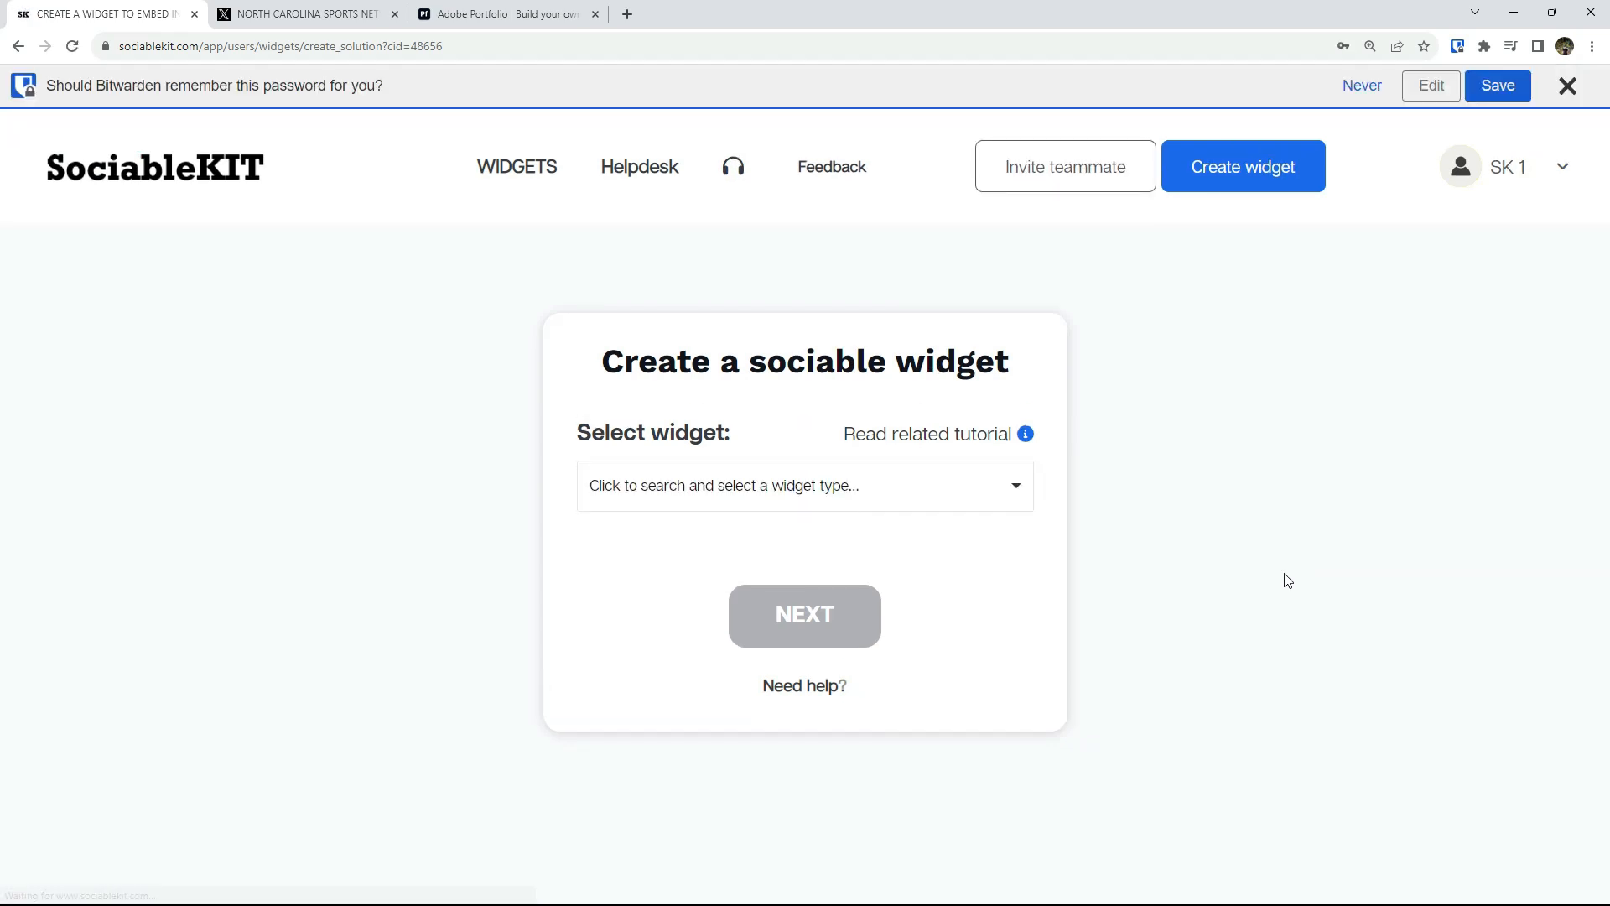
left_click(1360, 89)
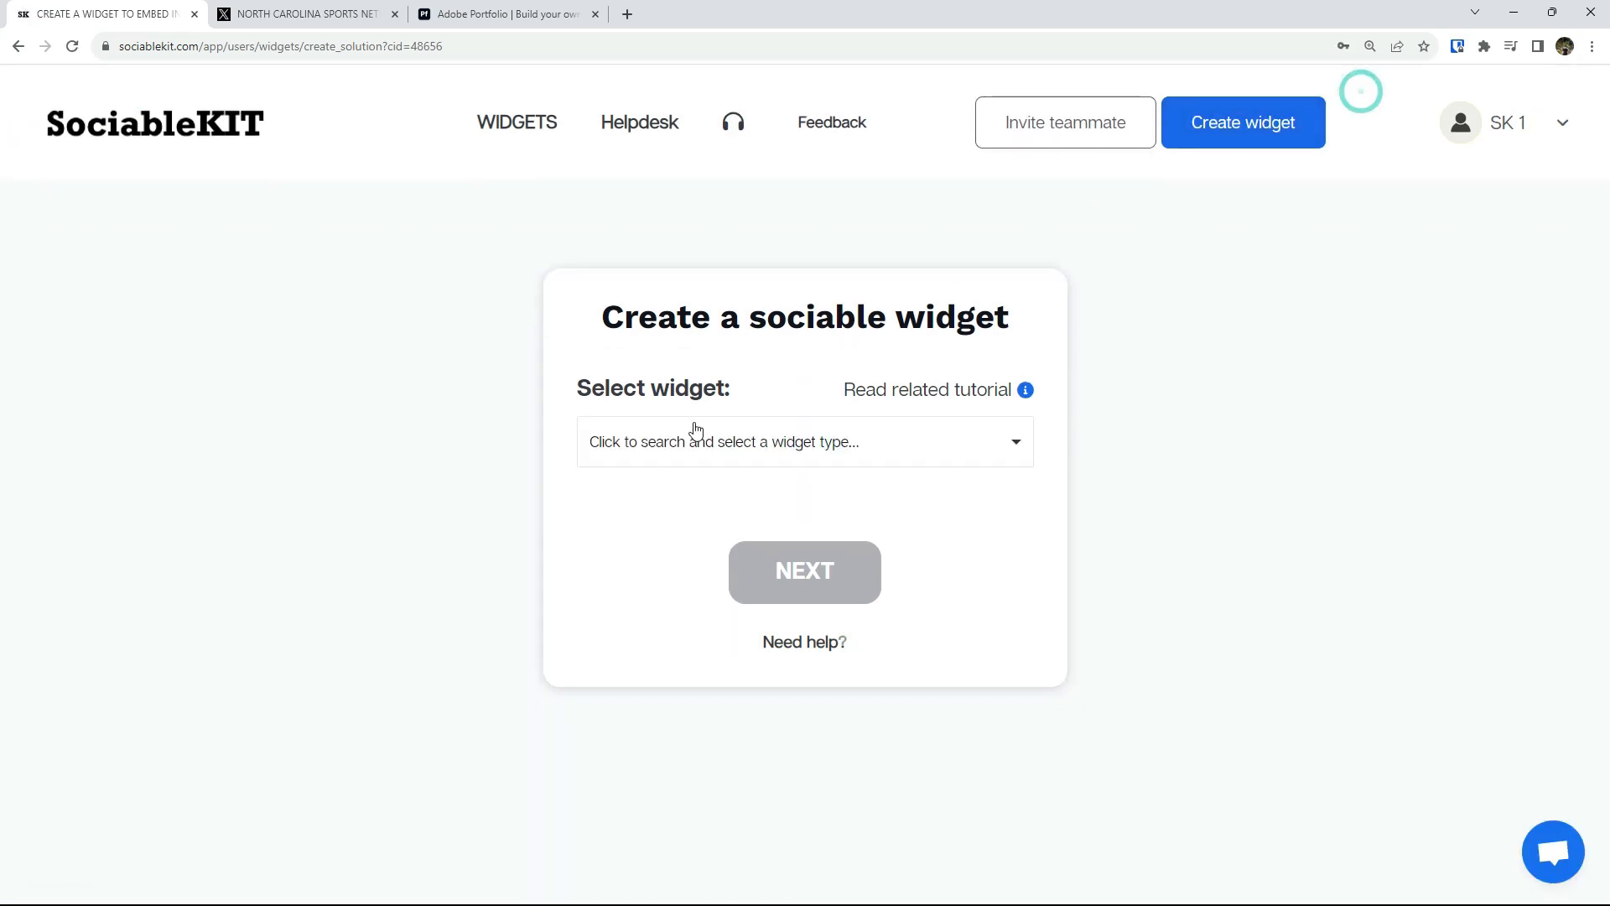
- Search the widget types for "tw" and select Twitter Profile as the widget to create
left_click(650, 453)
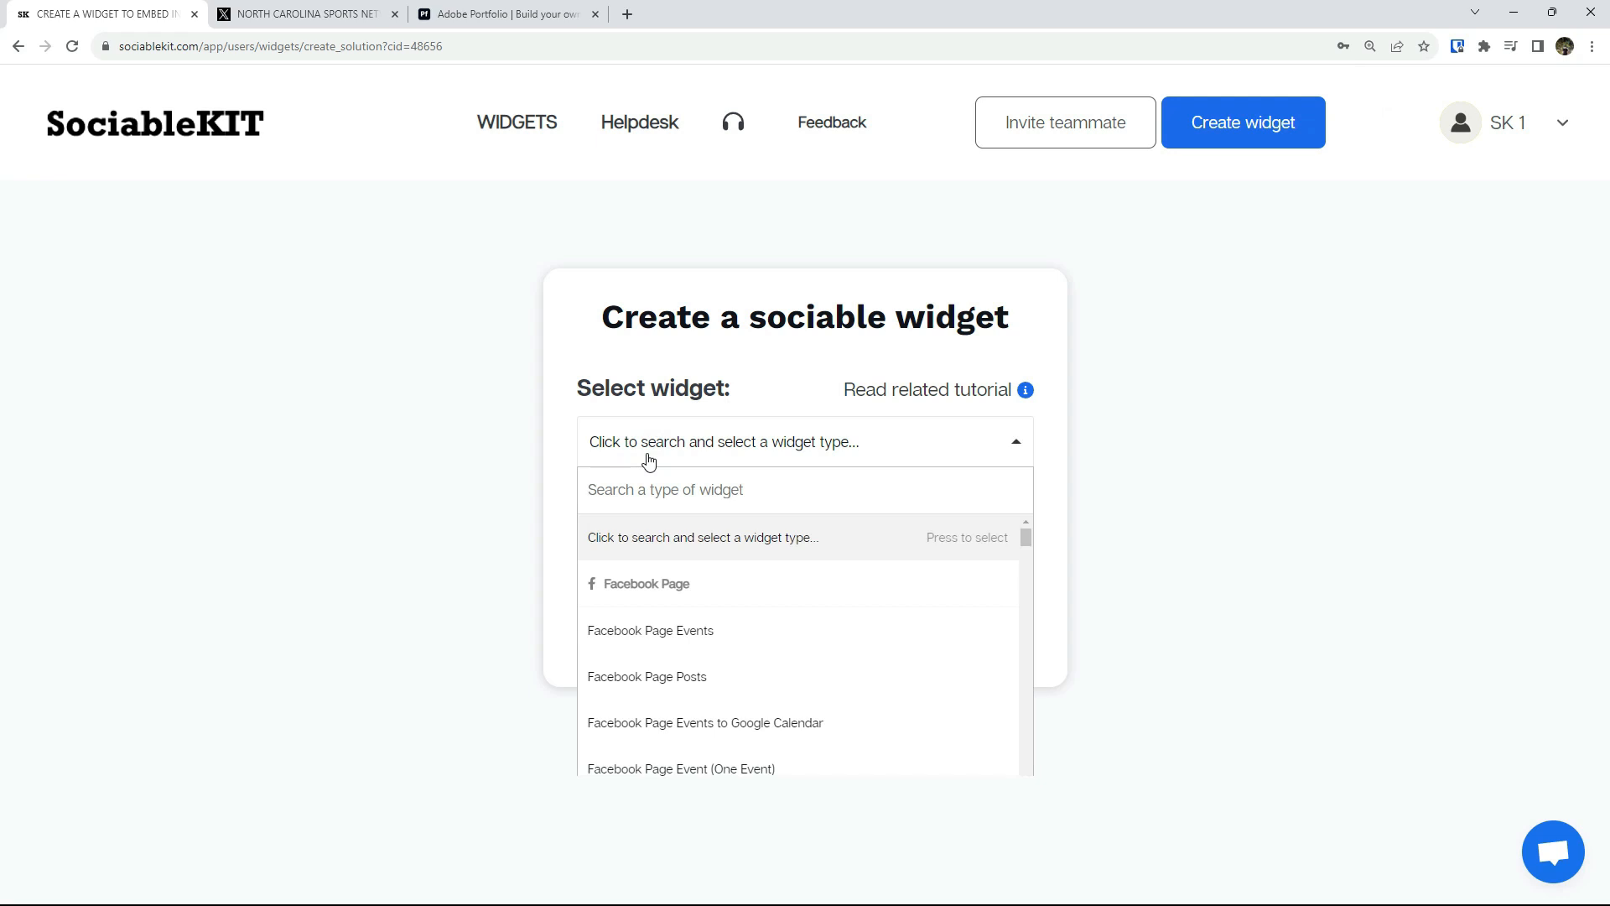
type("tw")
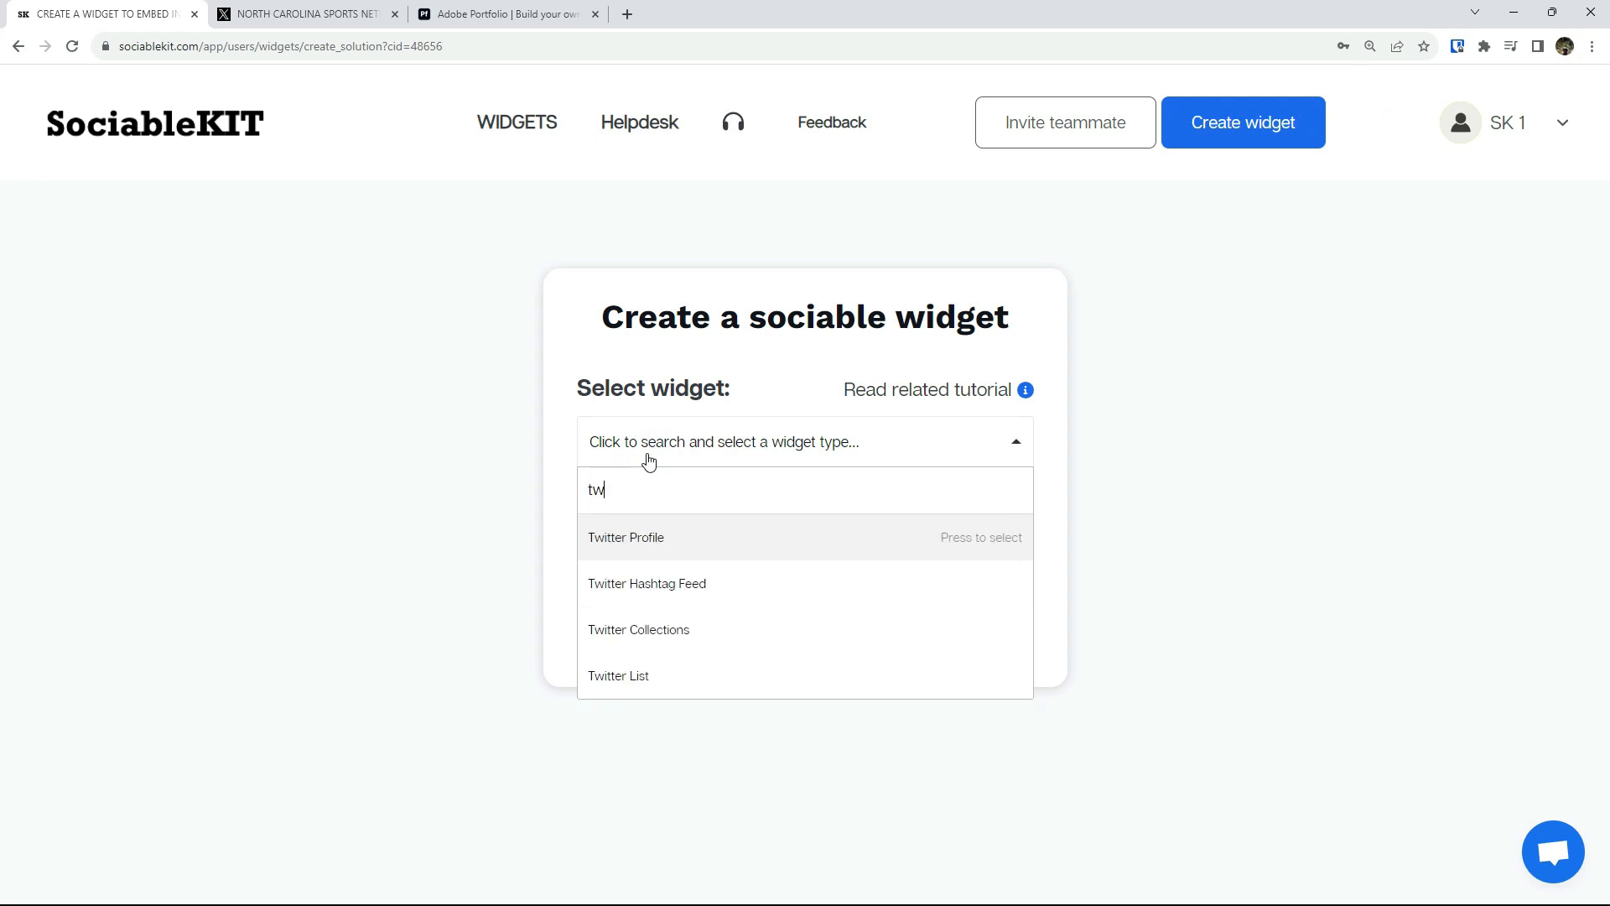
left_click(625, 554)
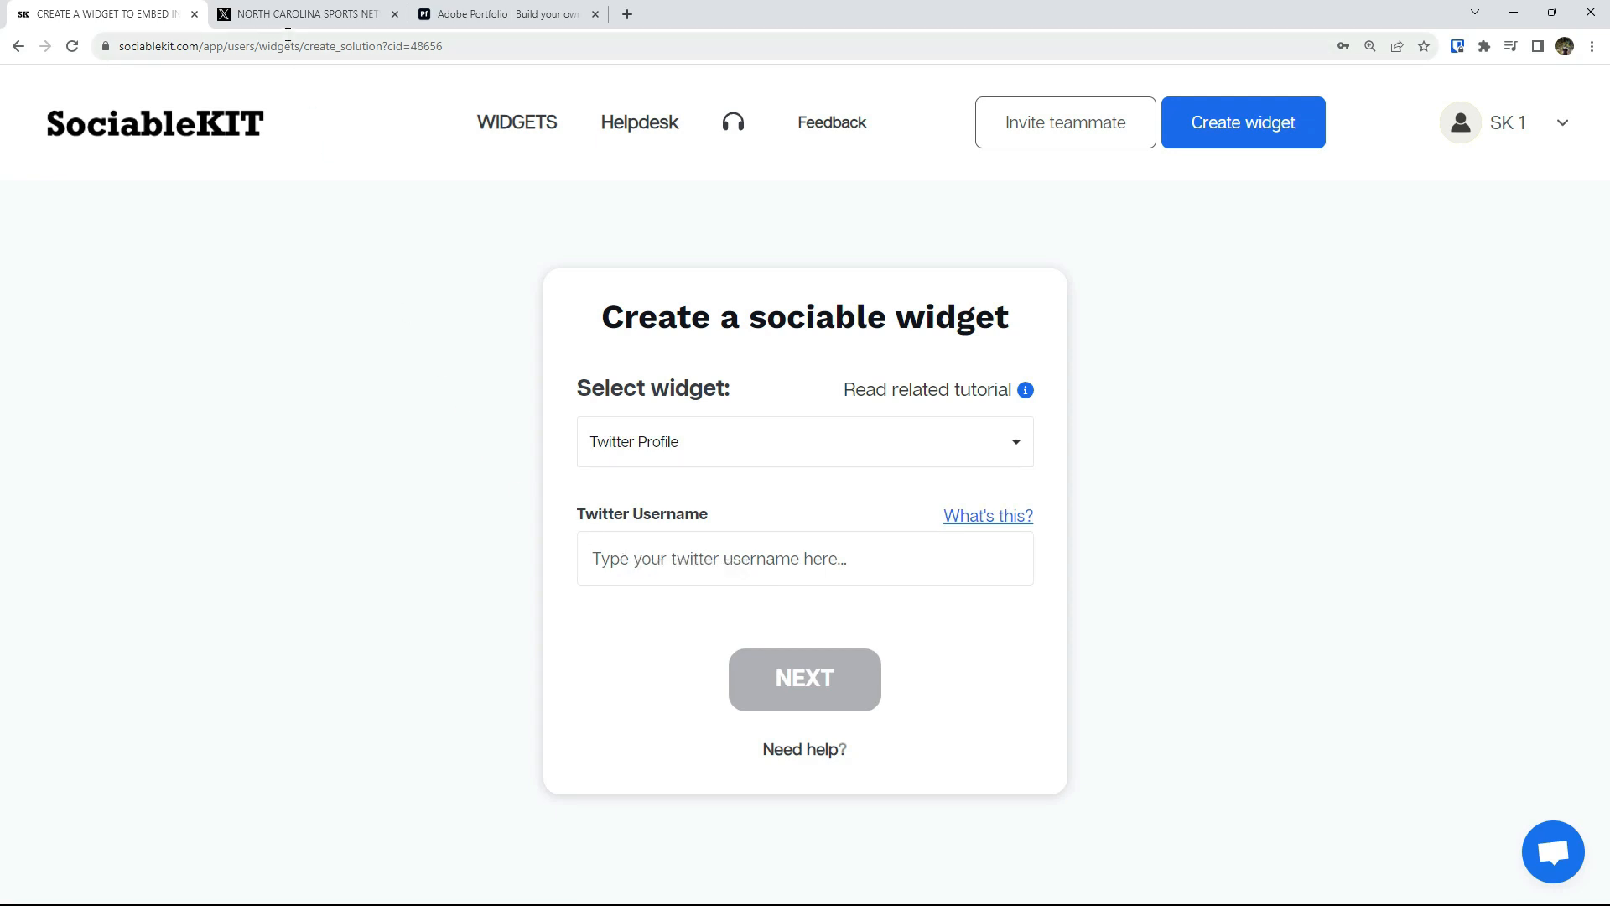
- Copy the username from the North Carolina Sports Network profile URL, enter TheNCSportsNet as the Twitter username and create the widget
left_click(286, 17)
left_click(174, 50)
right_click(177, 52)
left_click(249, 159)
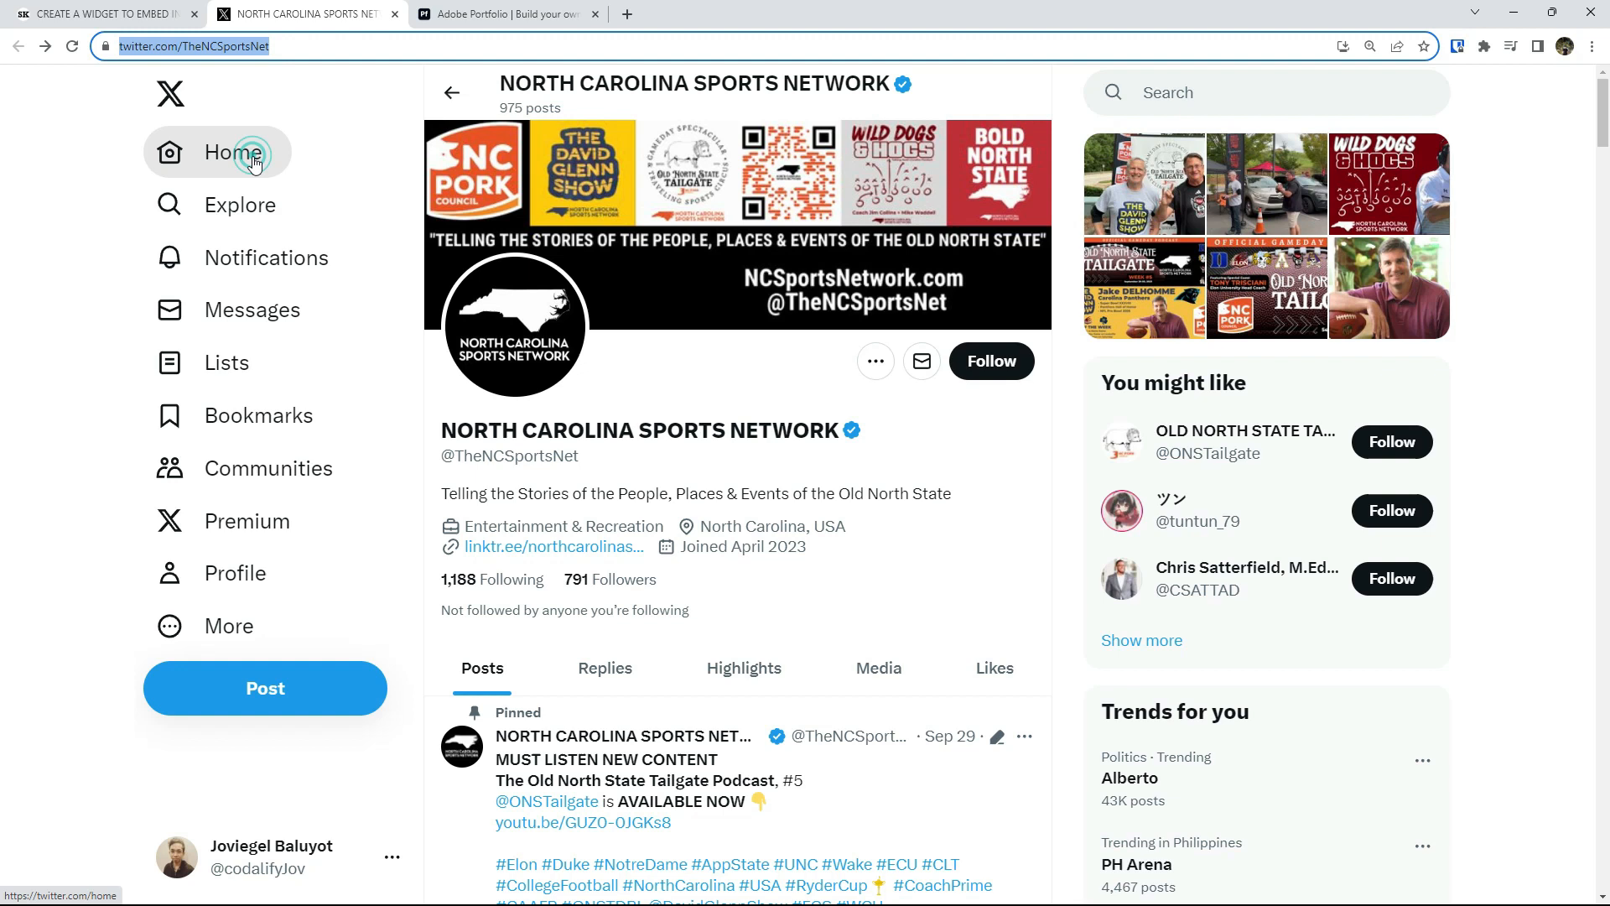
left_click(75, 18)
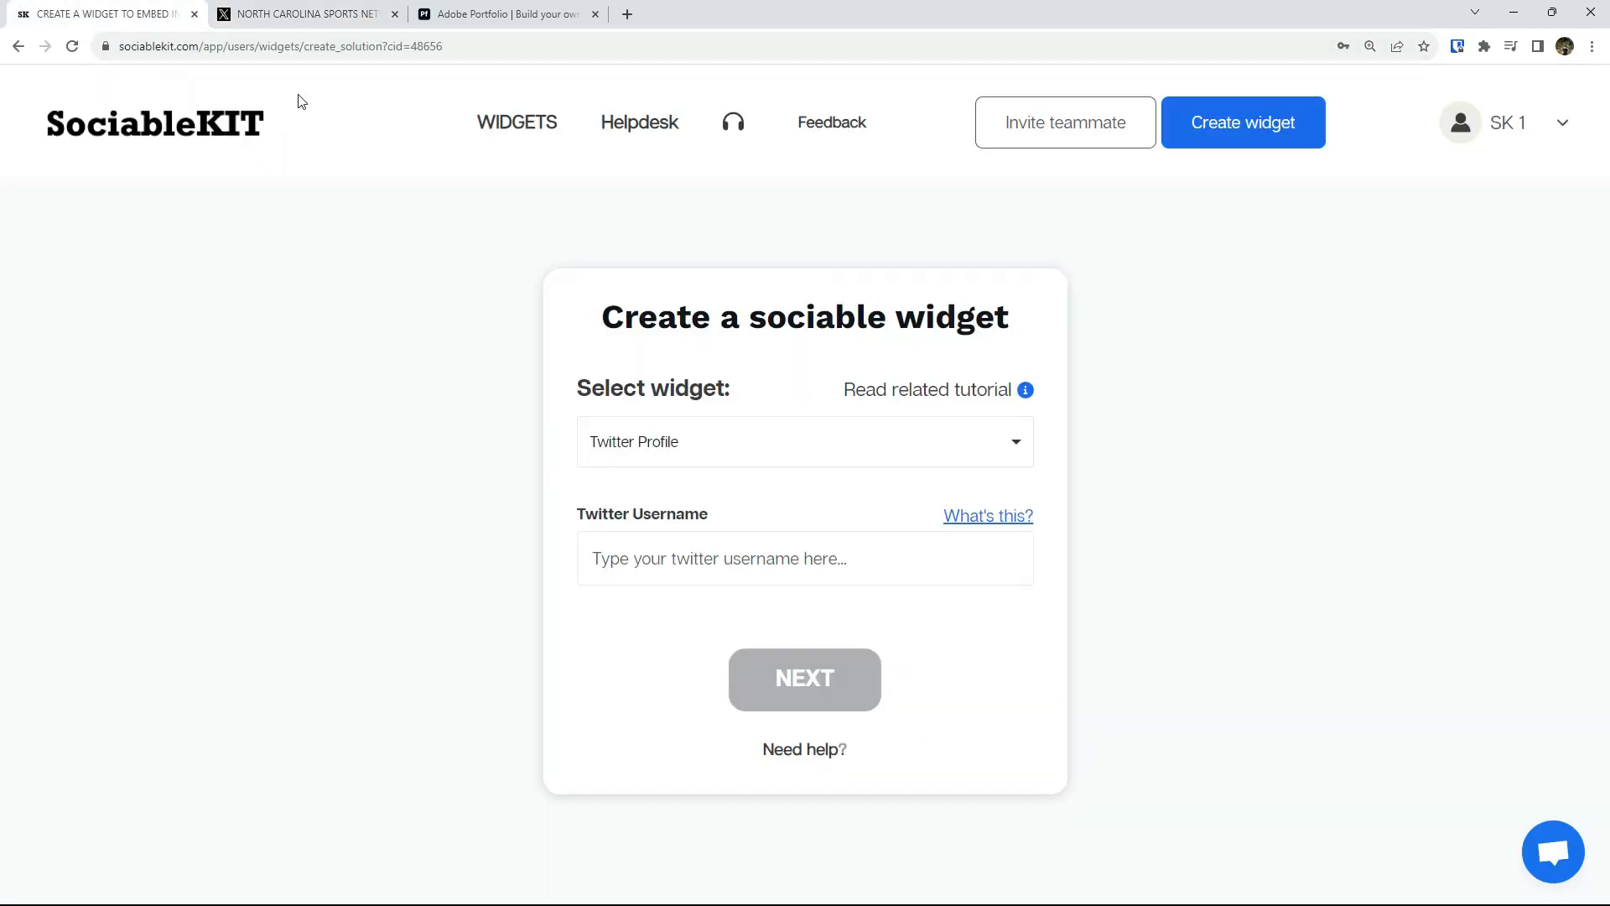
right_click(646, 543)
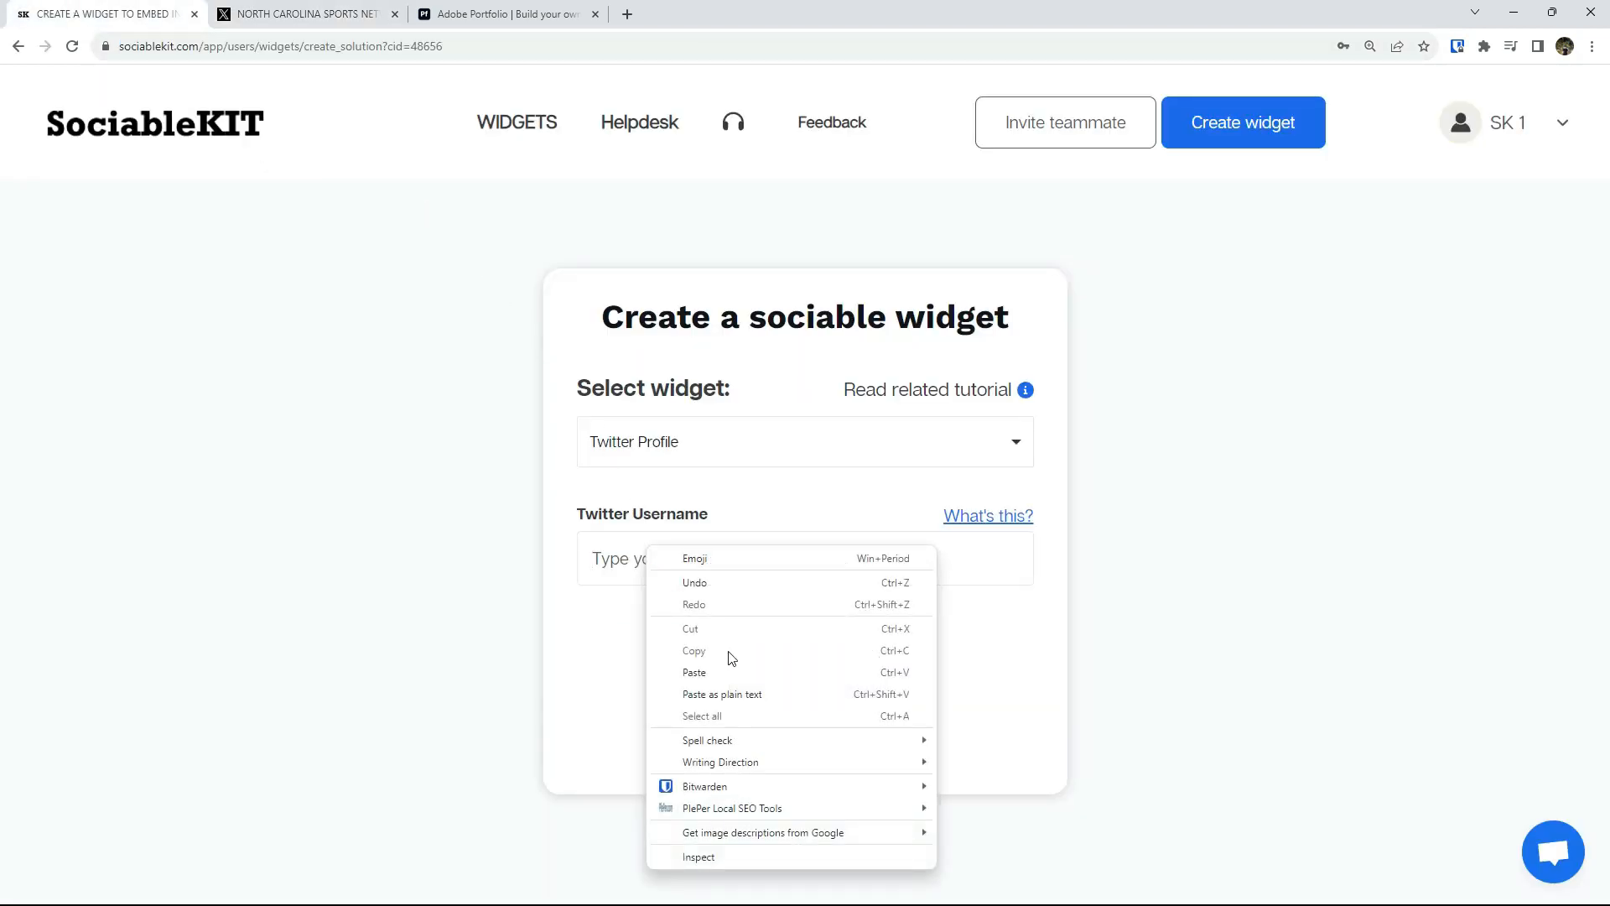
left_click(746, 678)
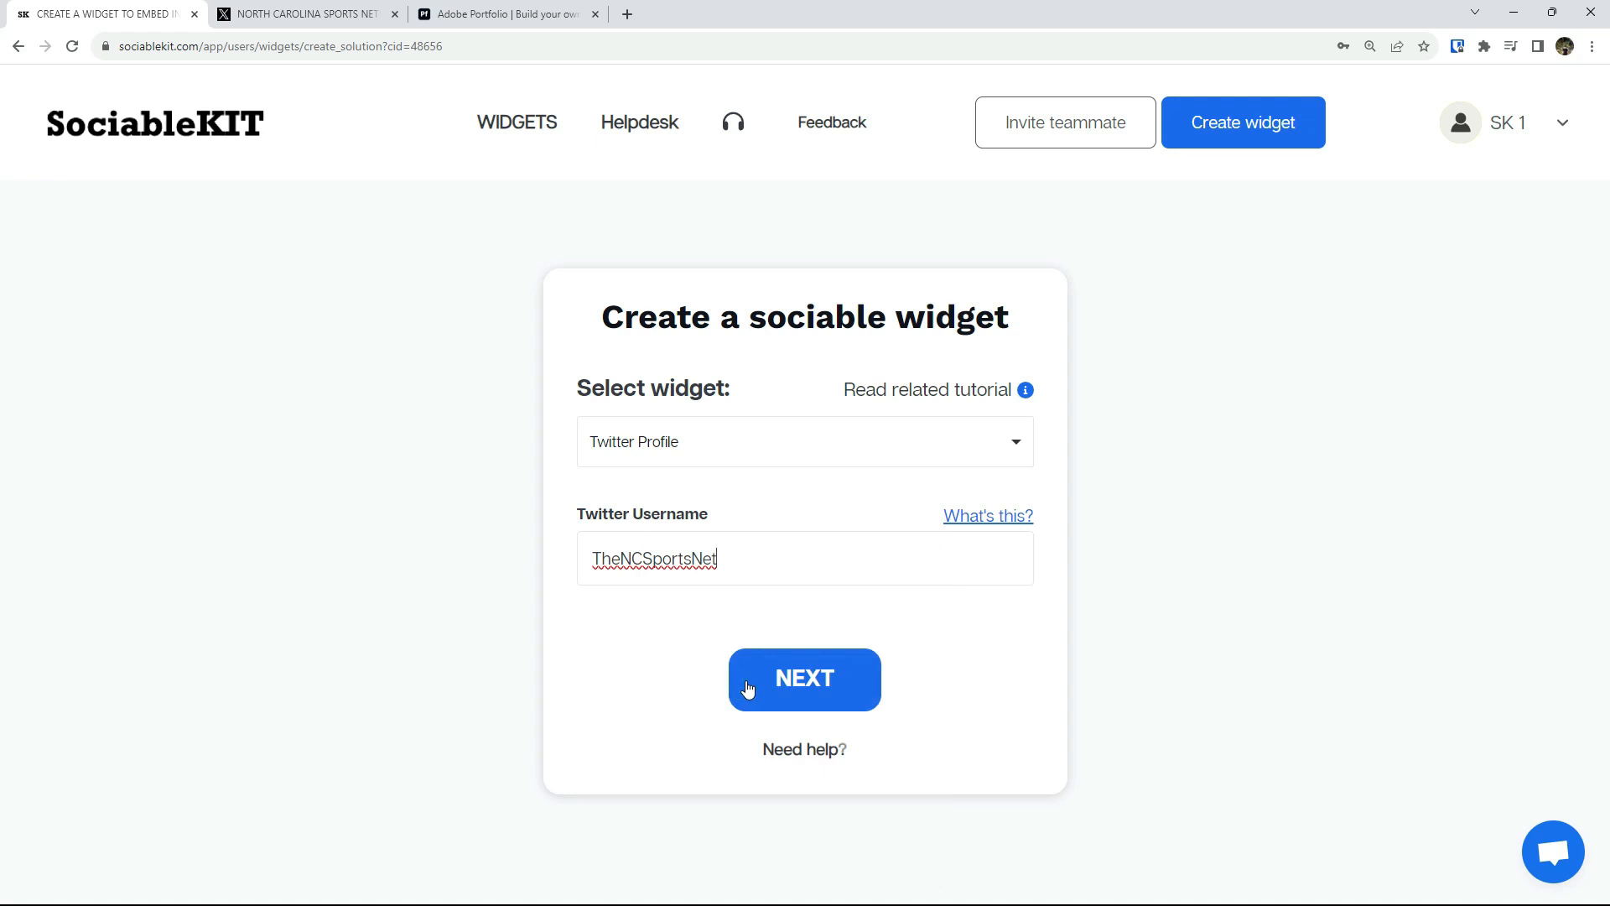
left_click(807, 681)
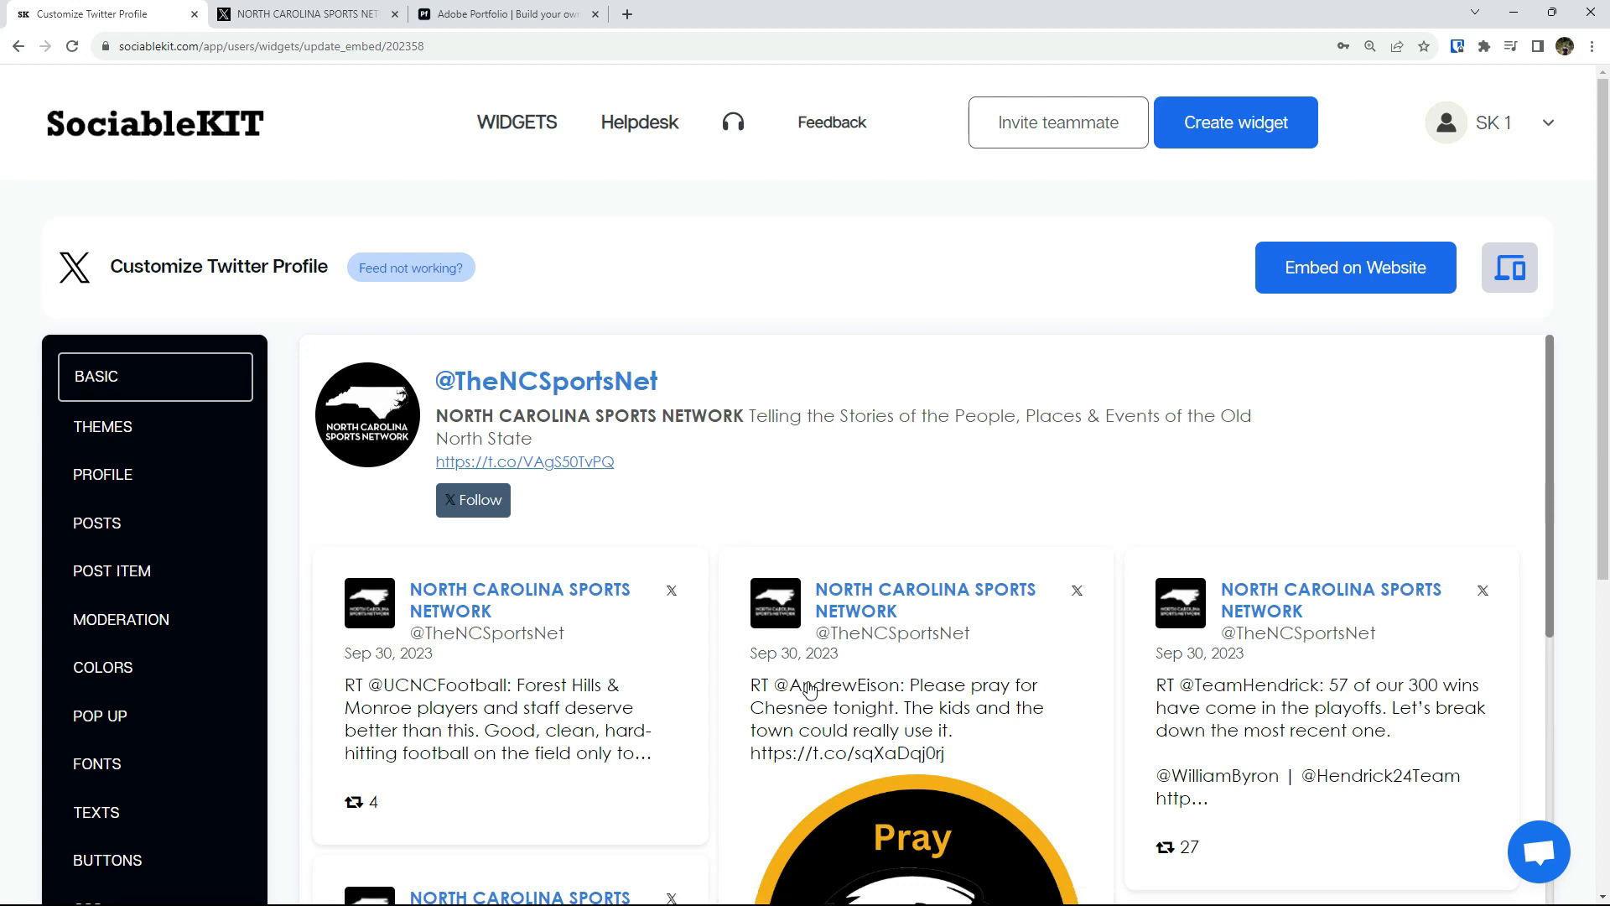
- Look over the feed preview, set the widget's color theme to Maayos Theme and confirm the change
left_click_drag(1594, 144, 1579, 394)
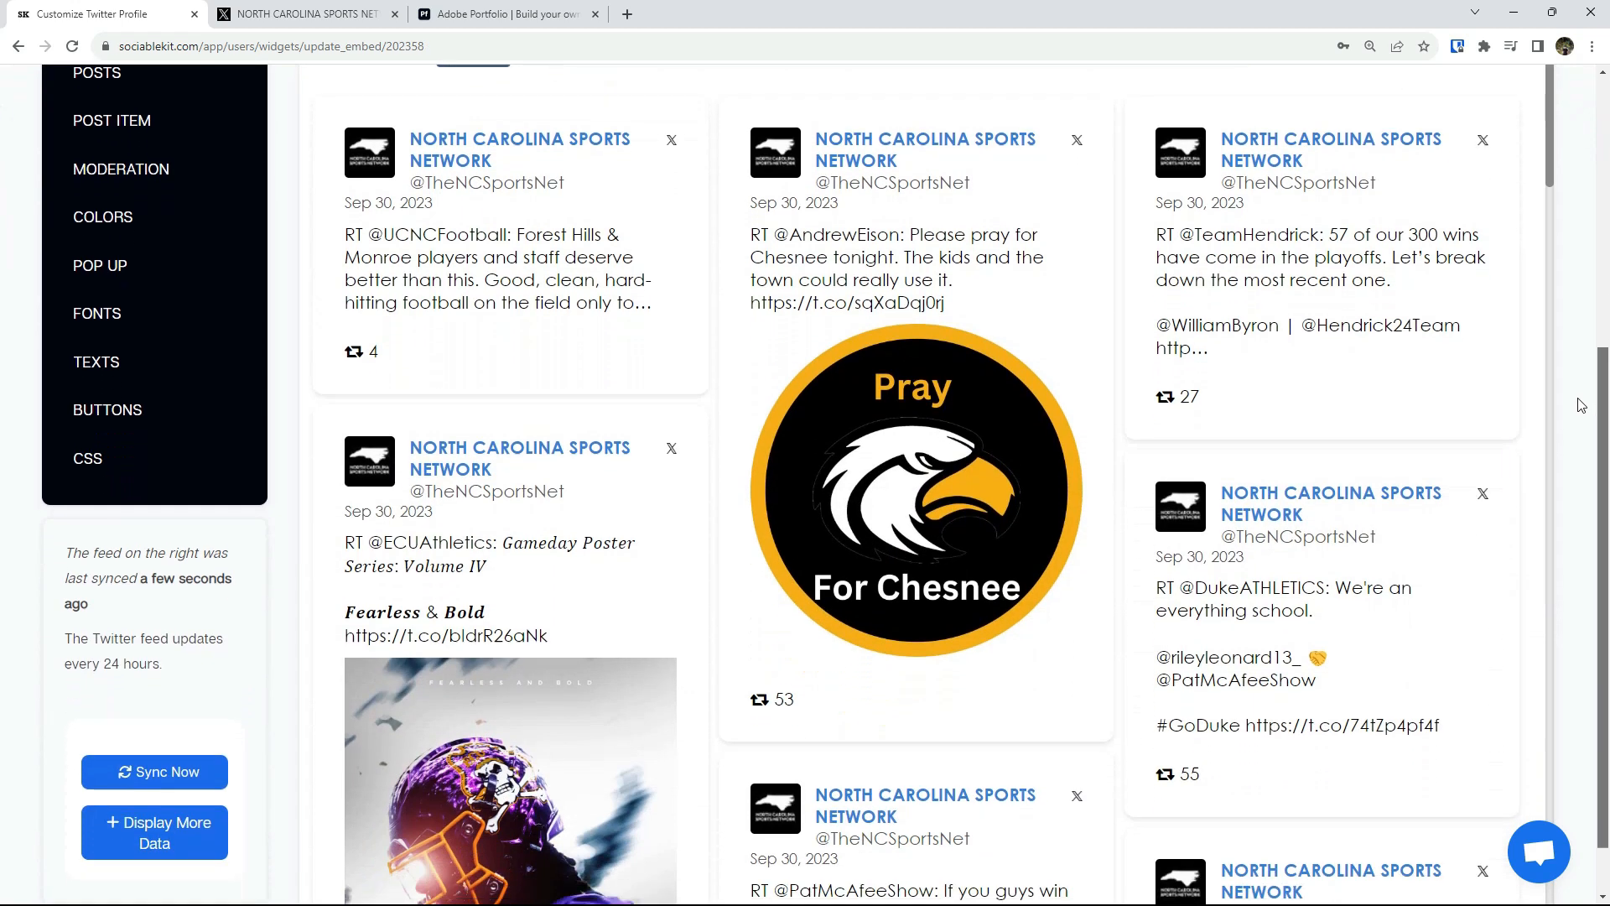
left_click_drag(1554, 174, 1544, 129)
left_click_drag(1604, 393, 1604, 136)
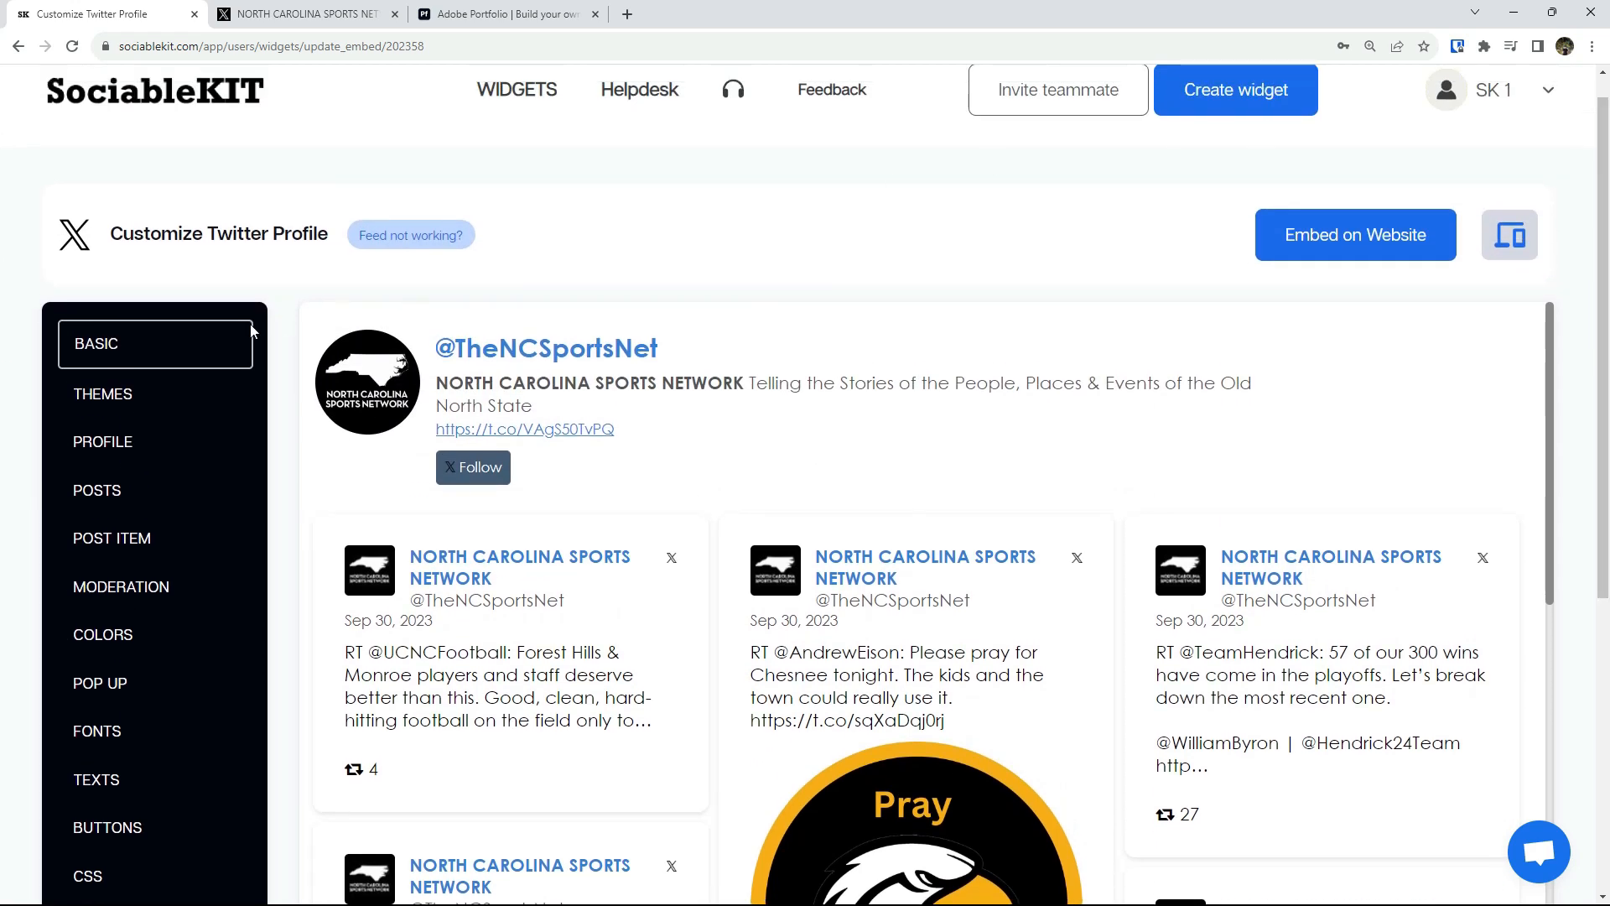
left_click(176, 352)
left_click(168, 397)
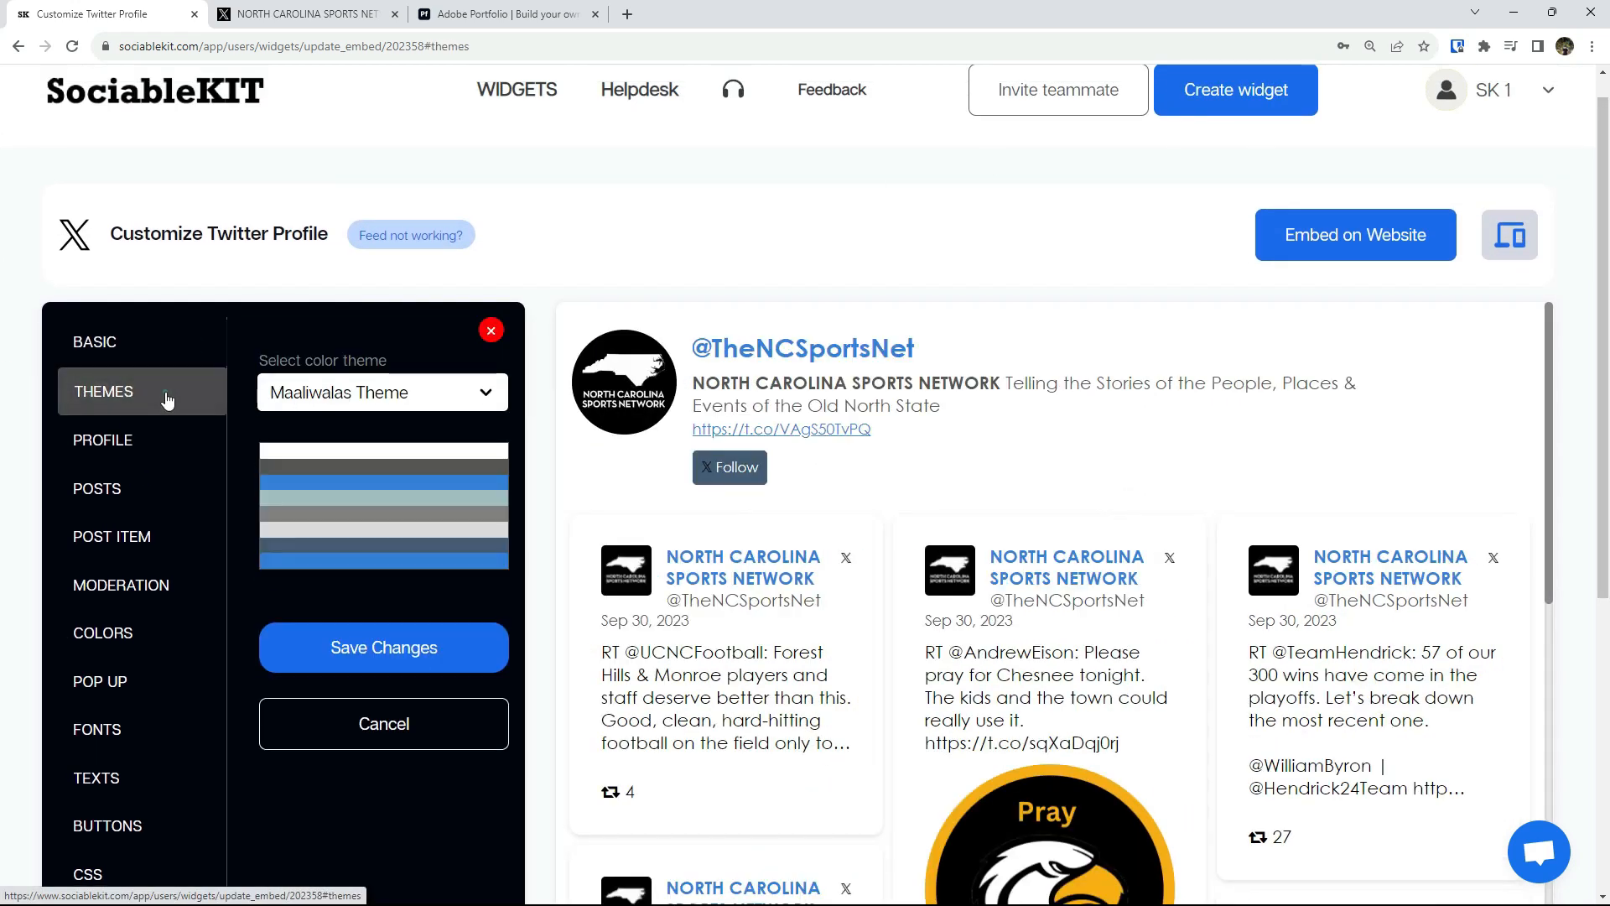
left_click(348, 395)
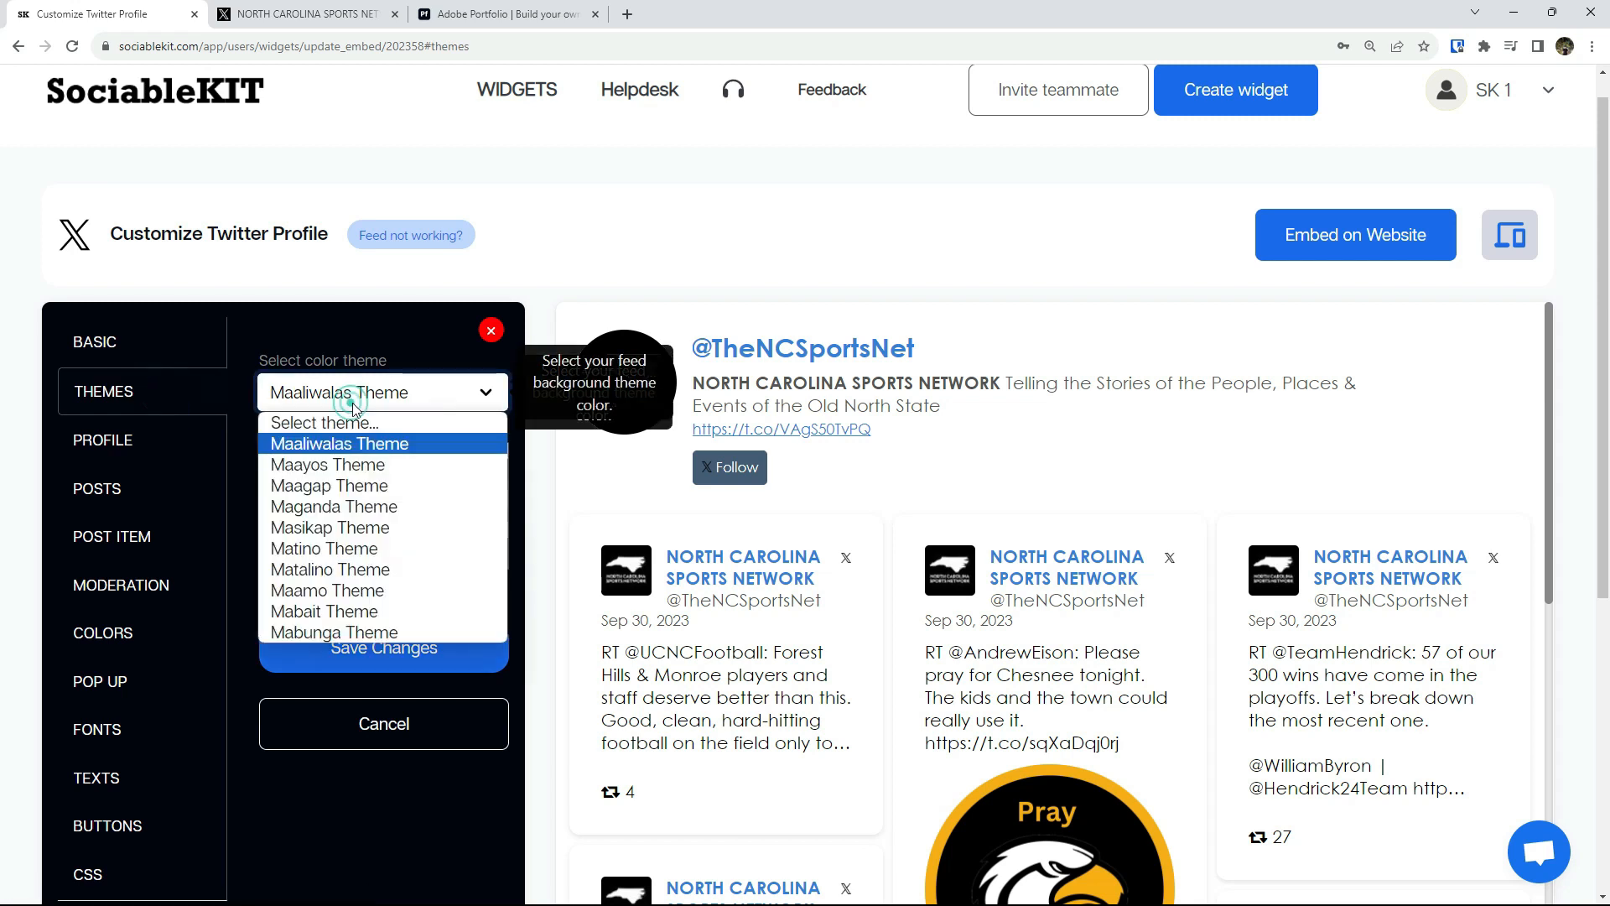
left_click(347, 467)
left_click(930, 218)
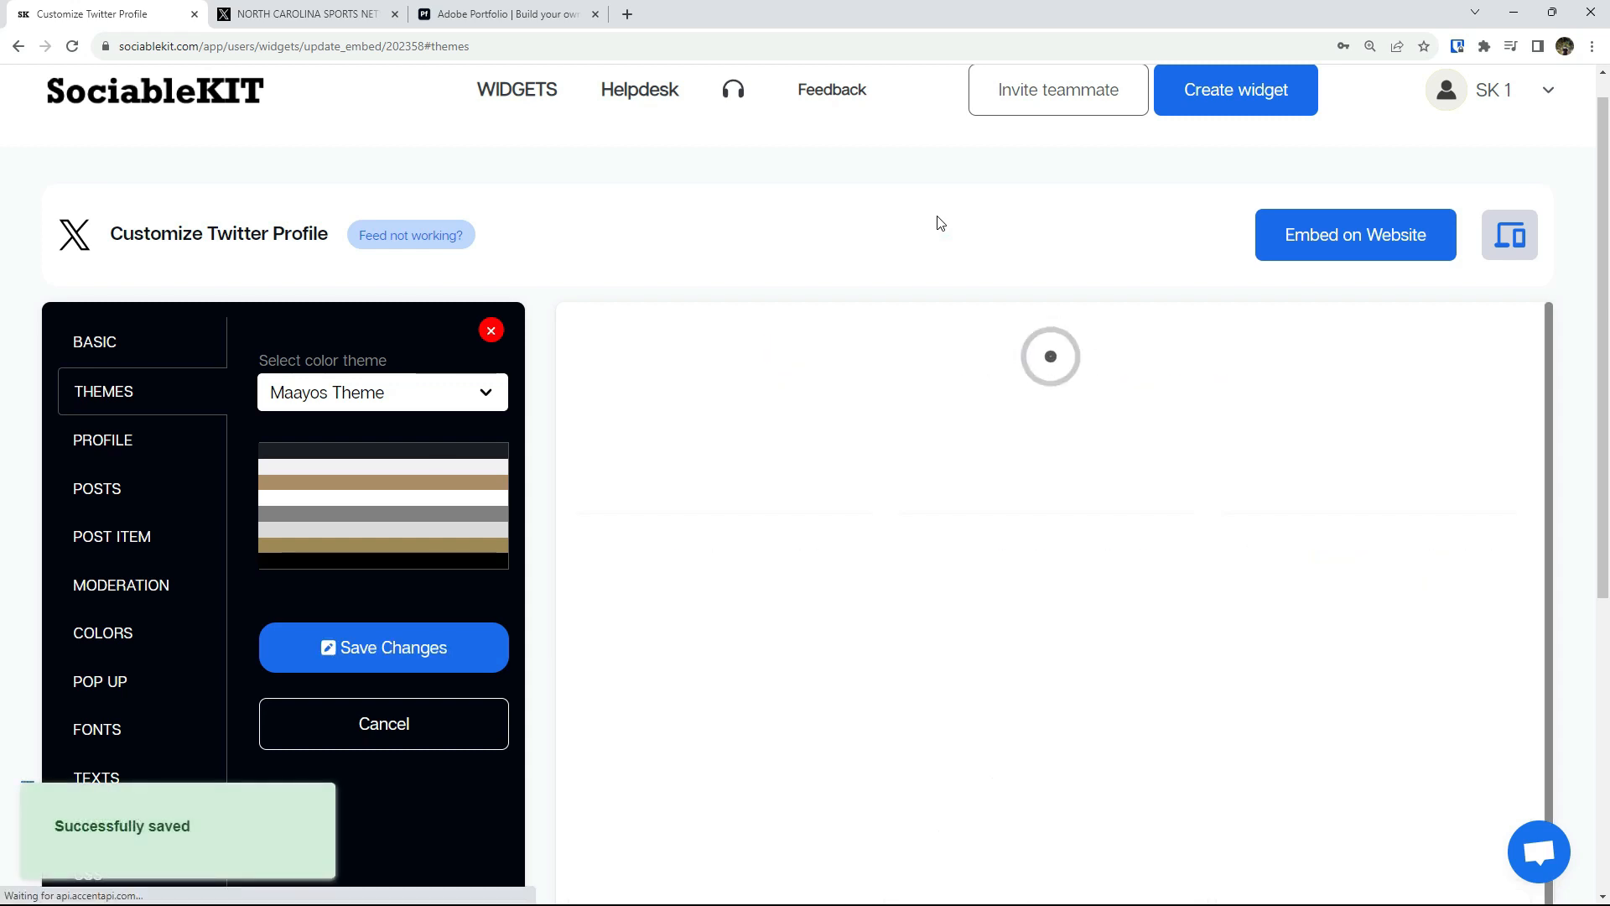
- Review the themed feed, switch the color theme back to Maaliwalas Theme and confirm the change
scroll(1601, 216, "down", 2)
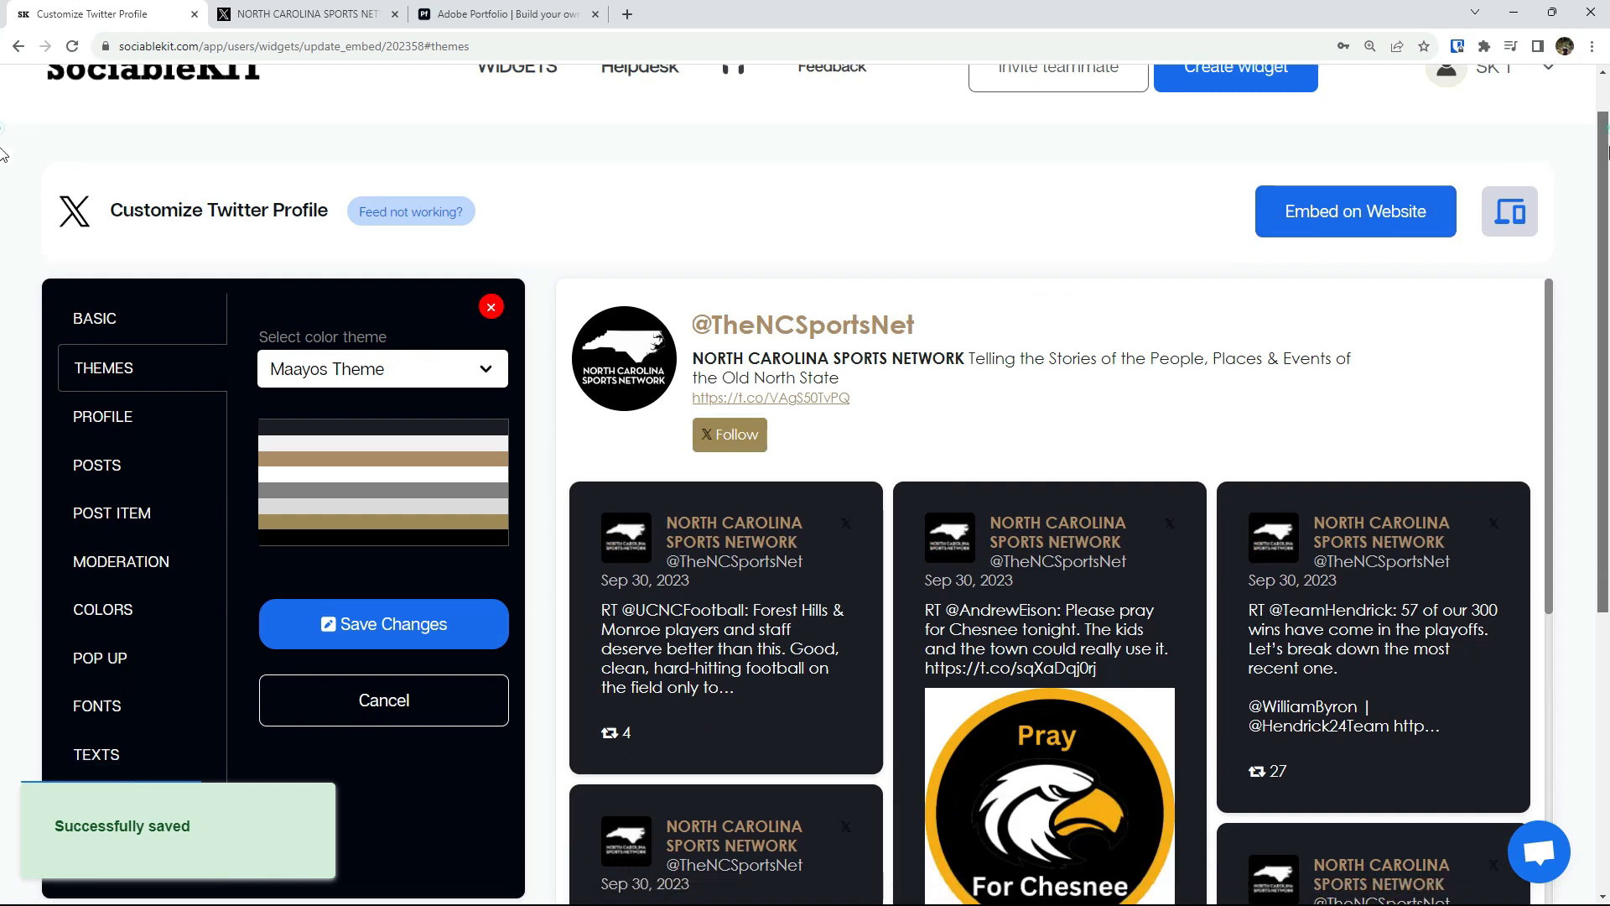
scroll(1600, 216, "down", 1)
mouse_move(1548, 171)
left_mouse_down()
mouse_move(1547, 522)
mouse_move(1497, 775)
mouse_move(1525, 160)
left_mouse_up()
left_click(293, 191)
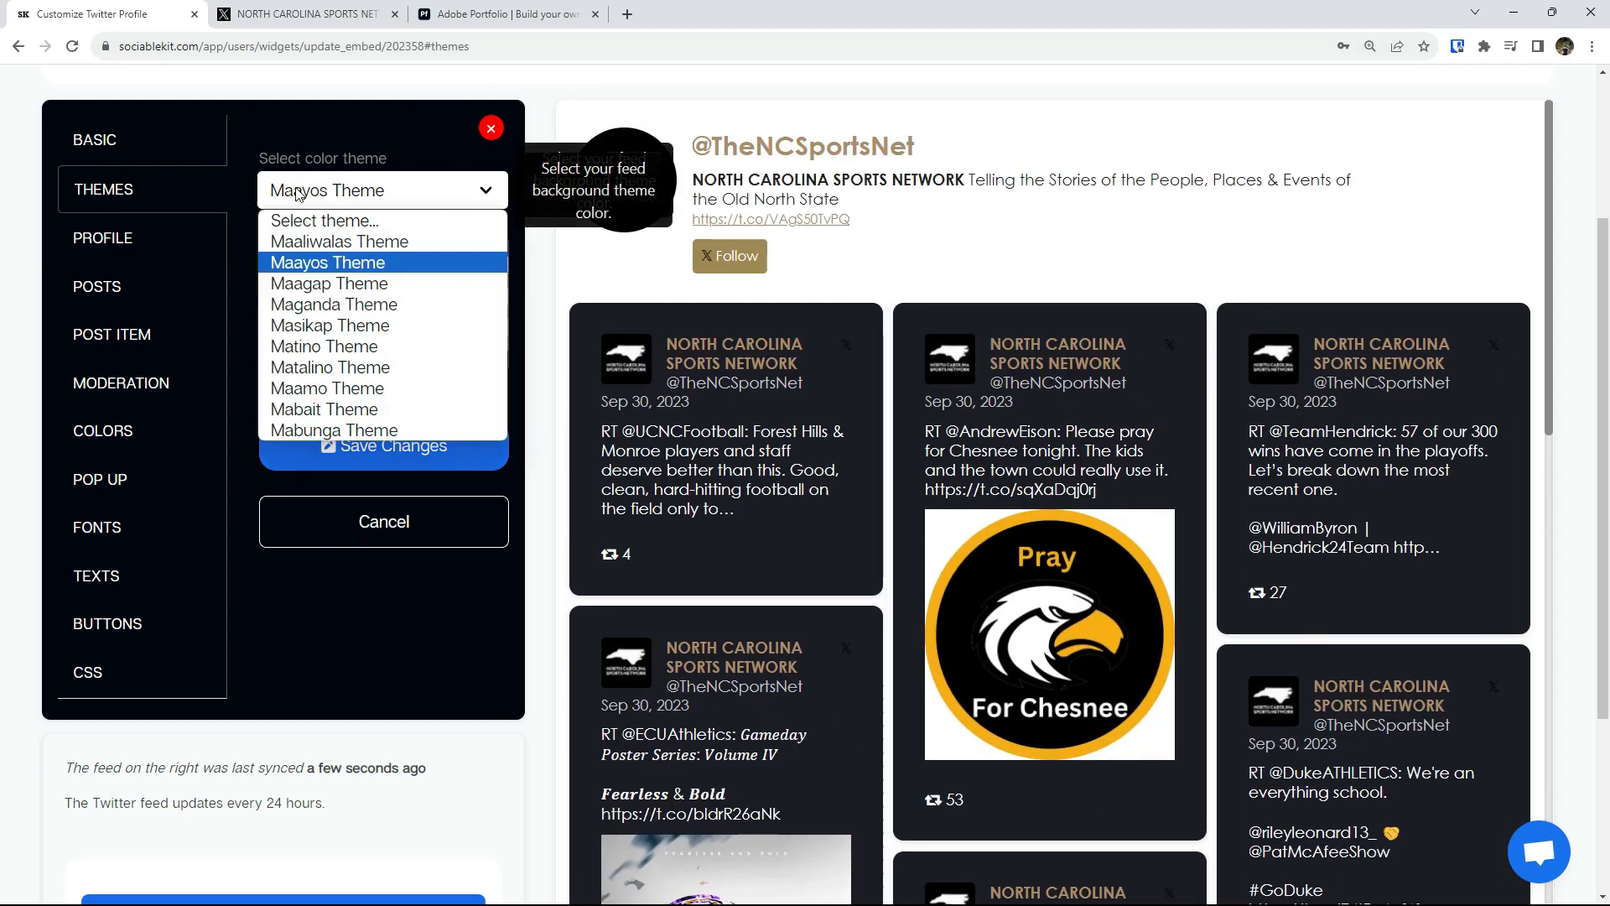
left_click(307, 237)
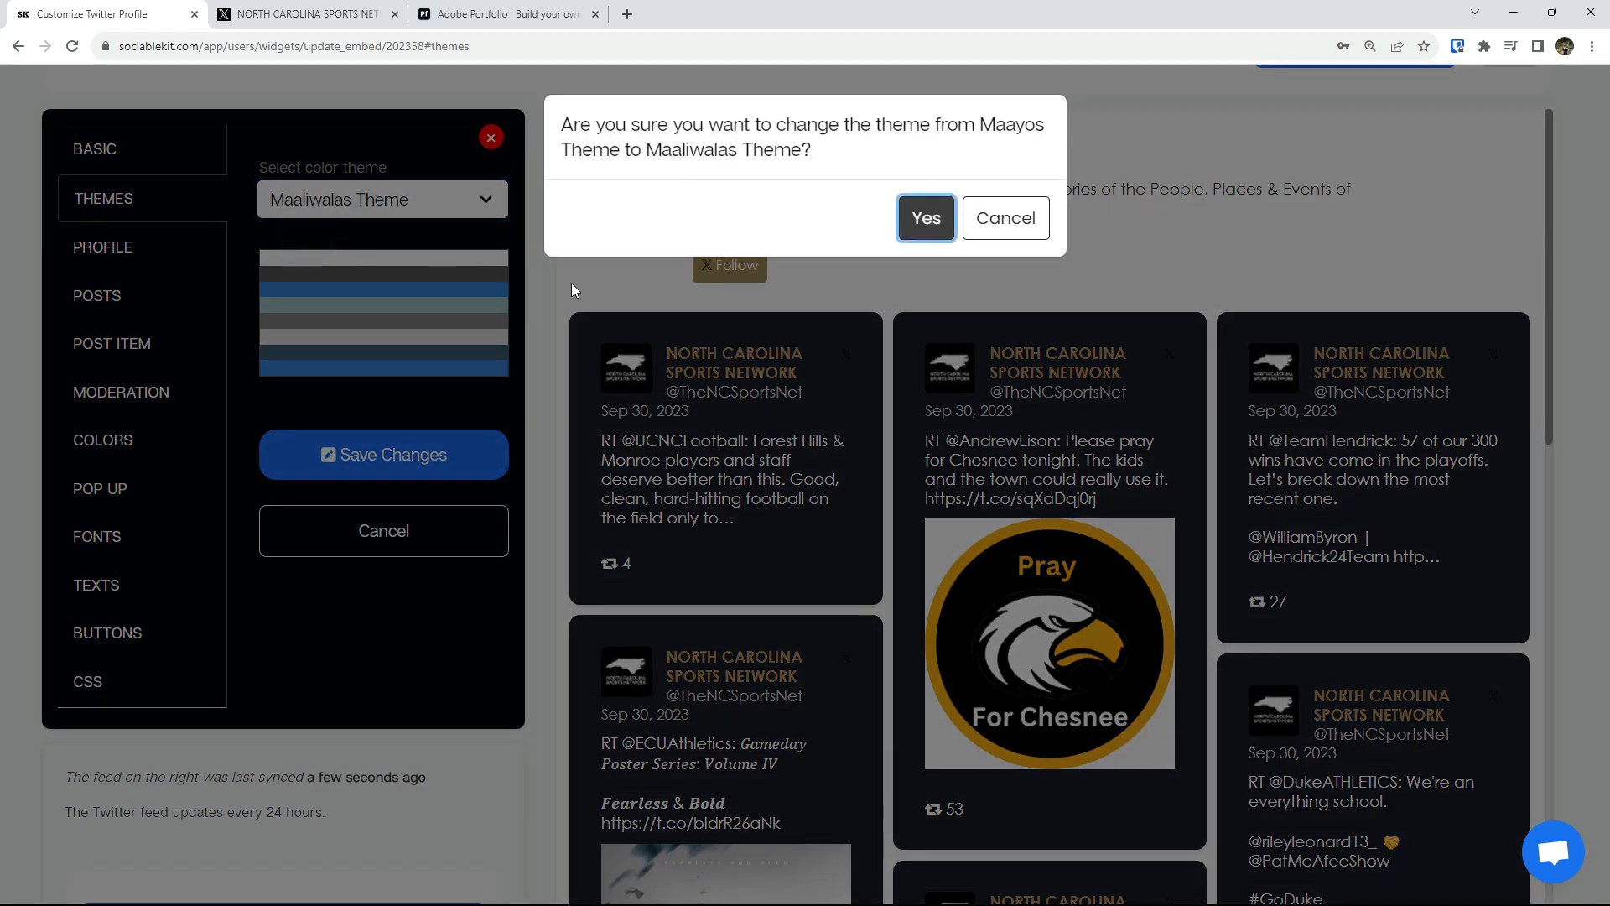
left_click(925, 208)
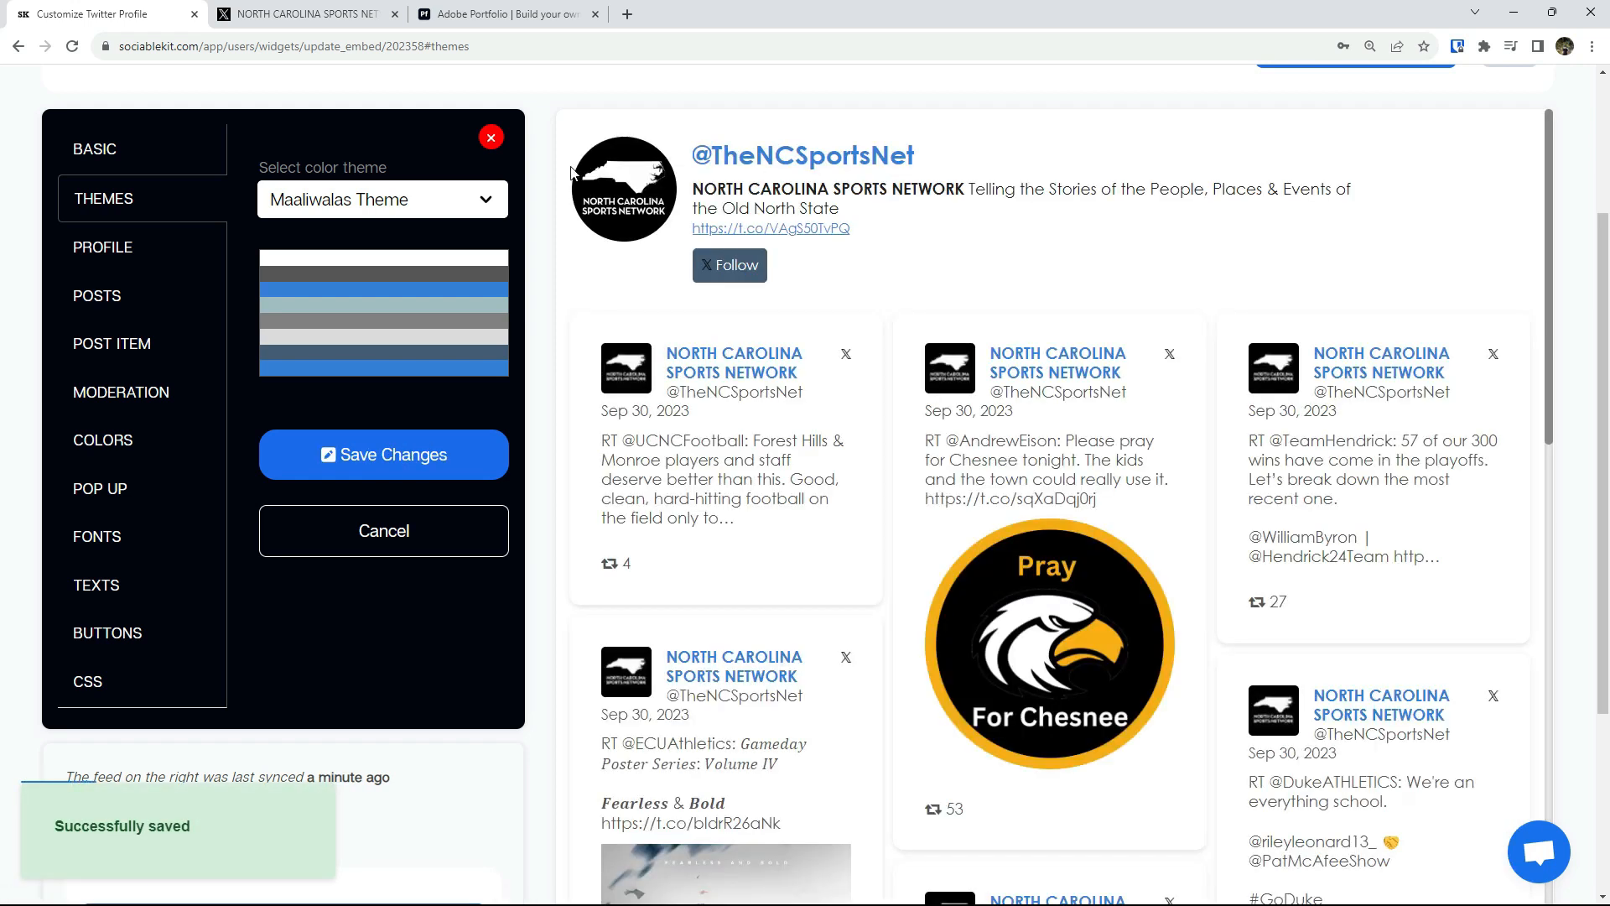
- Set the posts layout to Carousel and save the changes
left_click(92, 265)
left_click(94, 298)
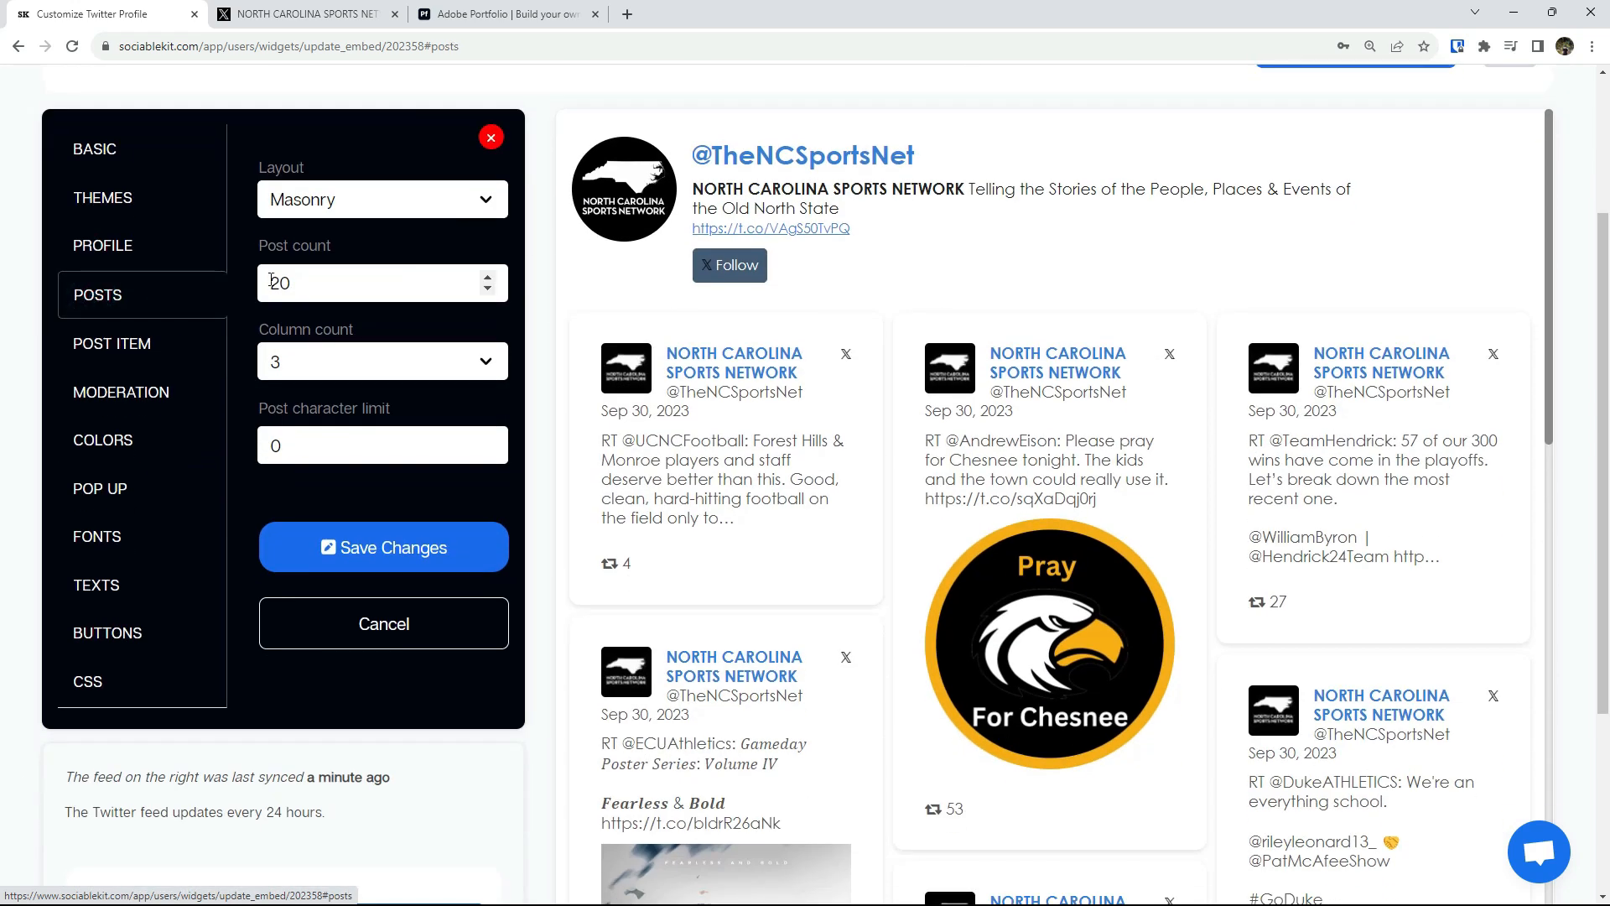
left_click(356, 201)
left_click(335, 271)
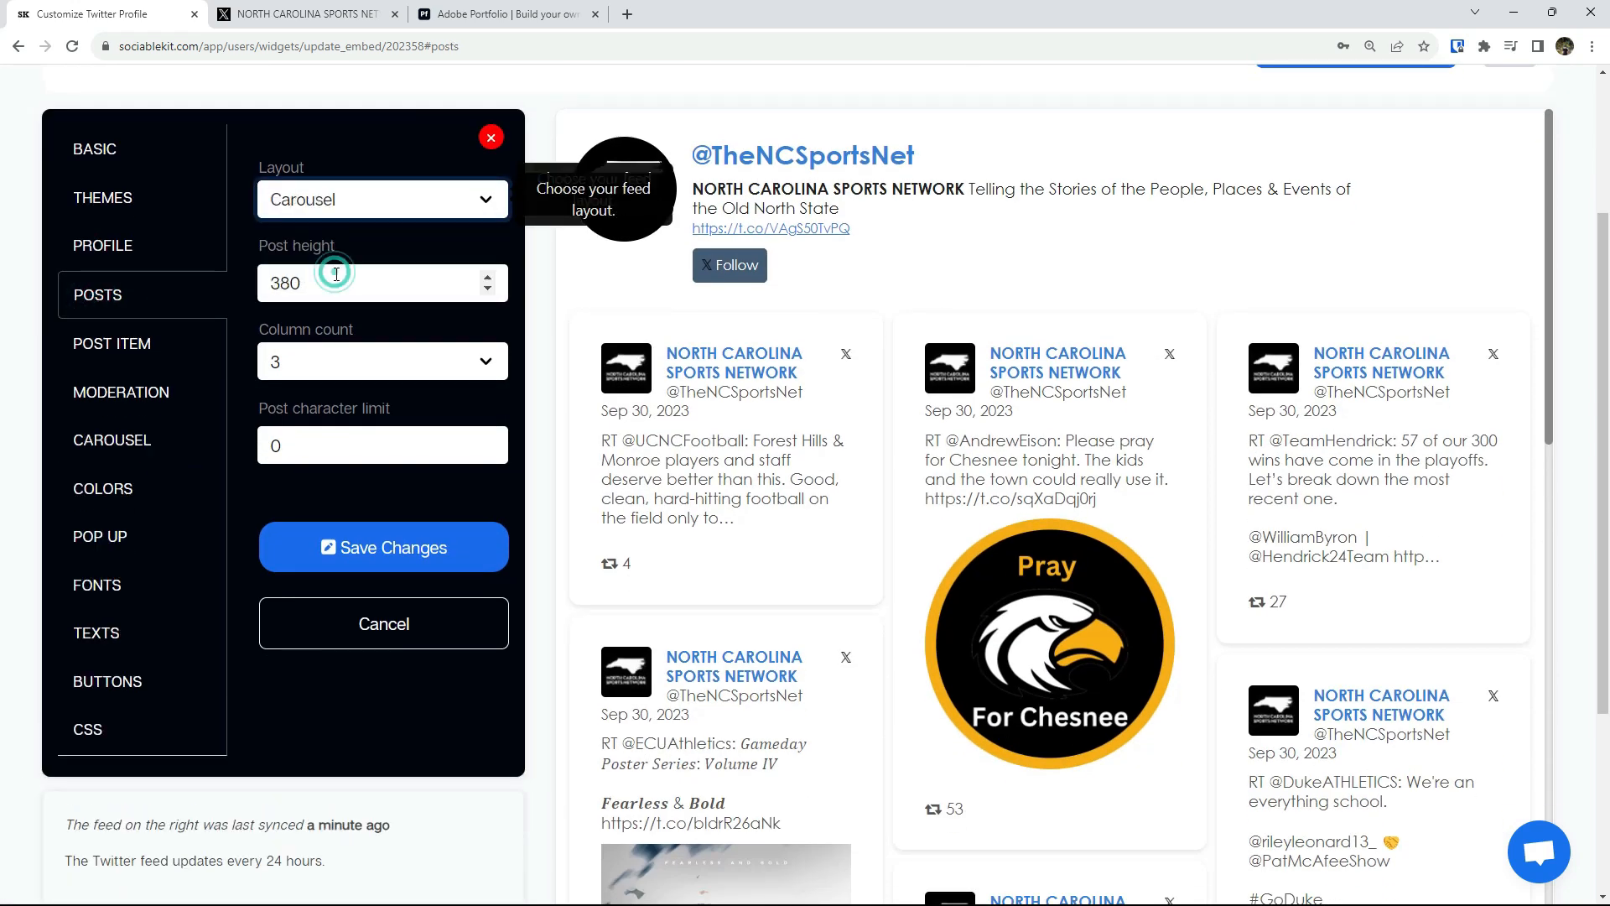
left_click(378, 554)
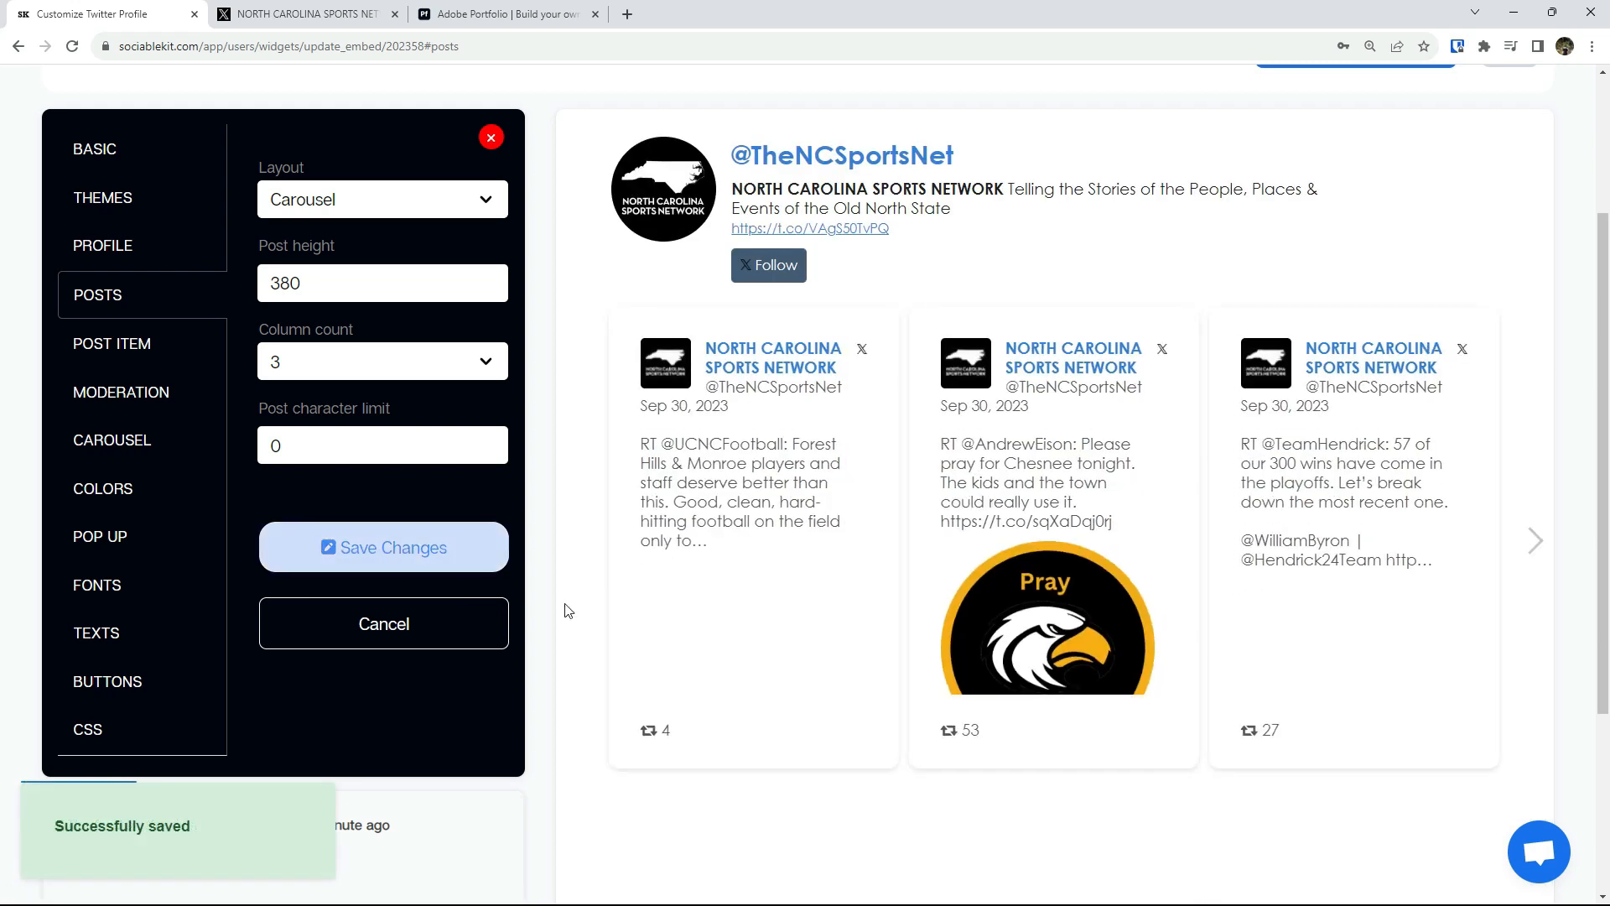
- Browse forward and back through the posts in the carousel preview
left_click(1538, 543)
left_click(1539, 543)
left_click(1538, 543)
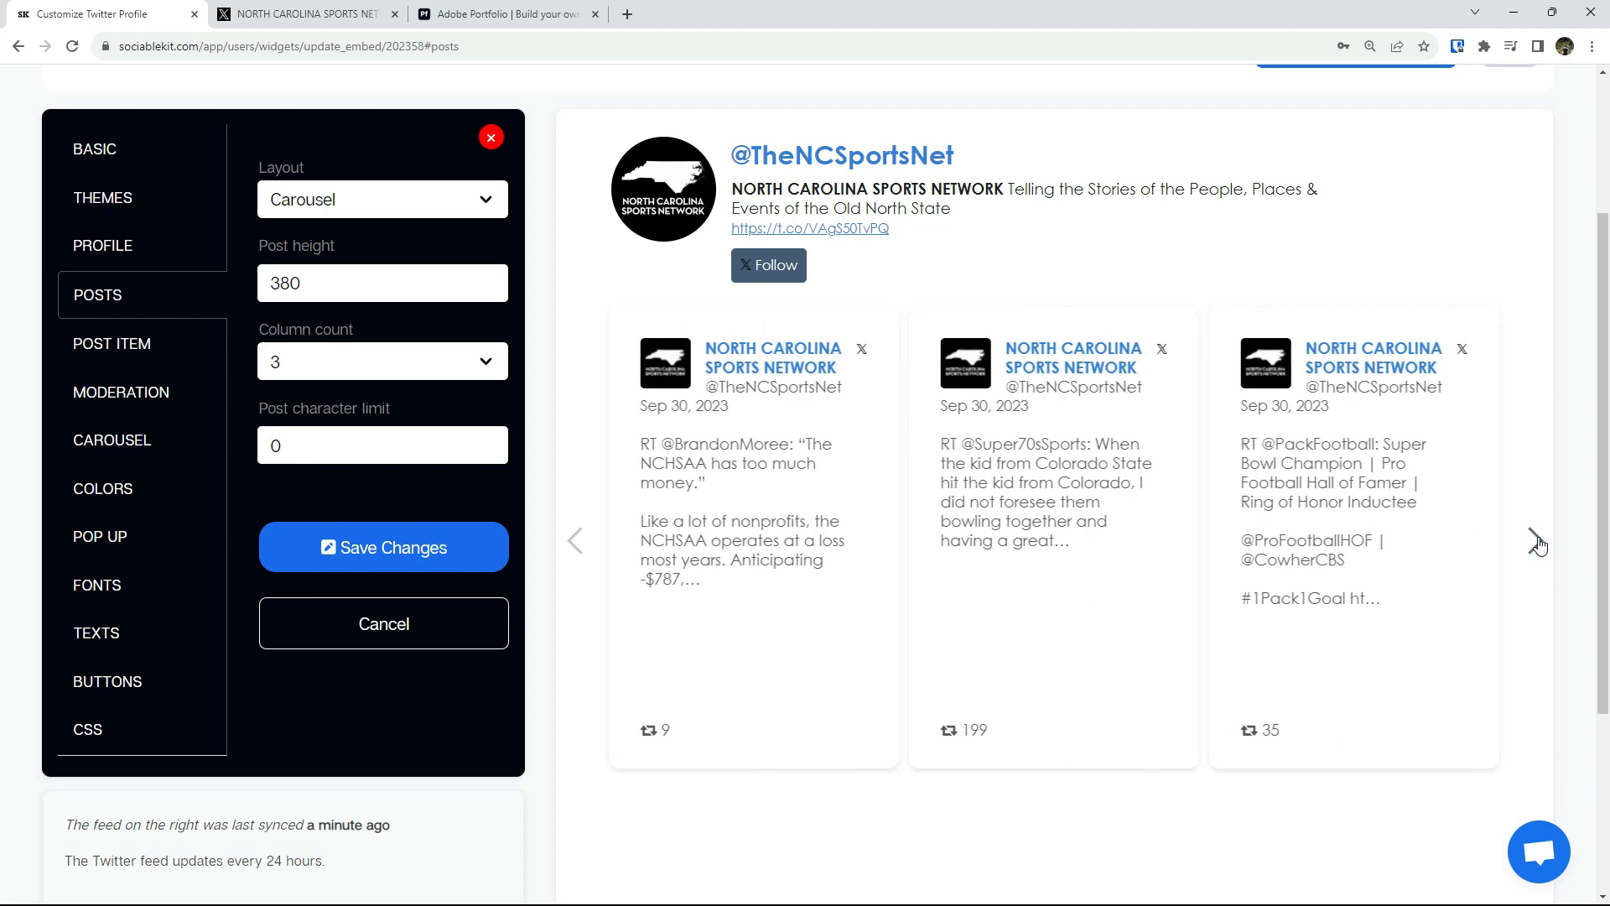
left_click(1538, 544)
left_click(1538, 541)
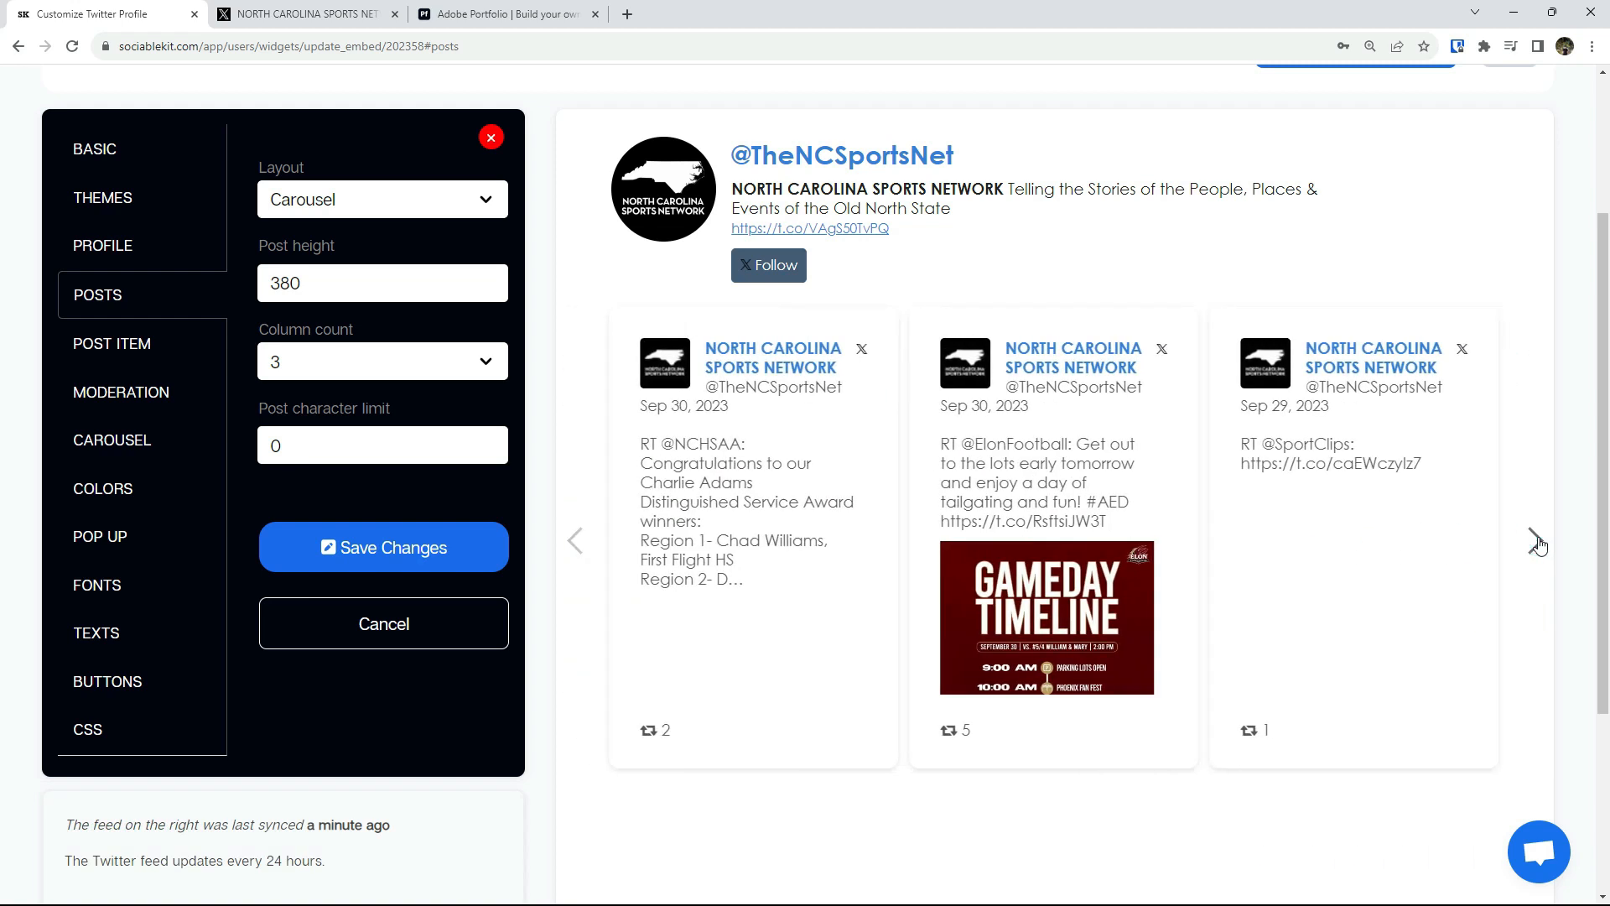
left_click(1538, 541)
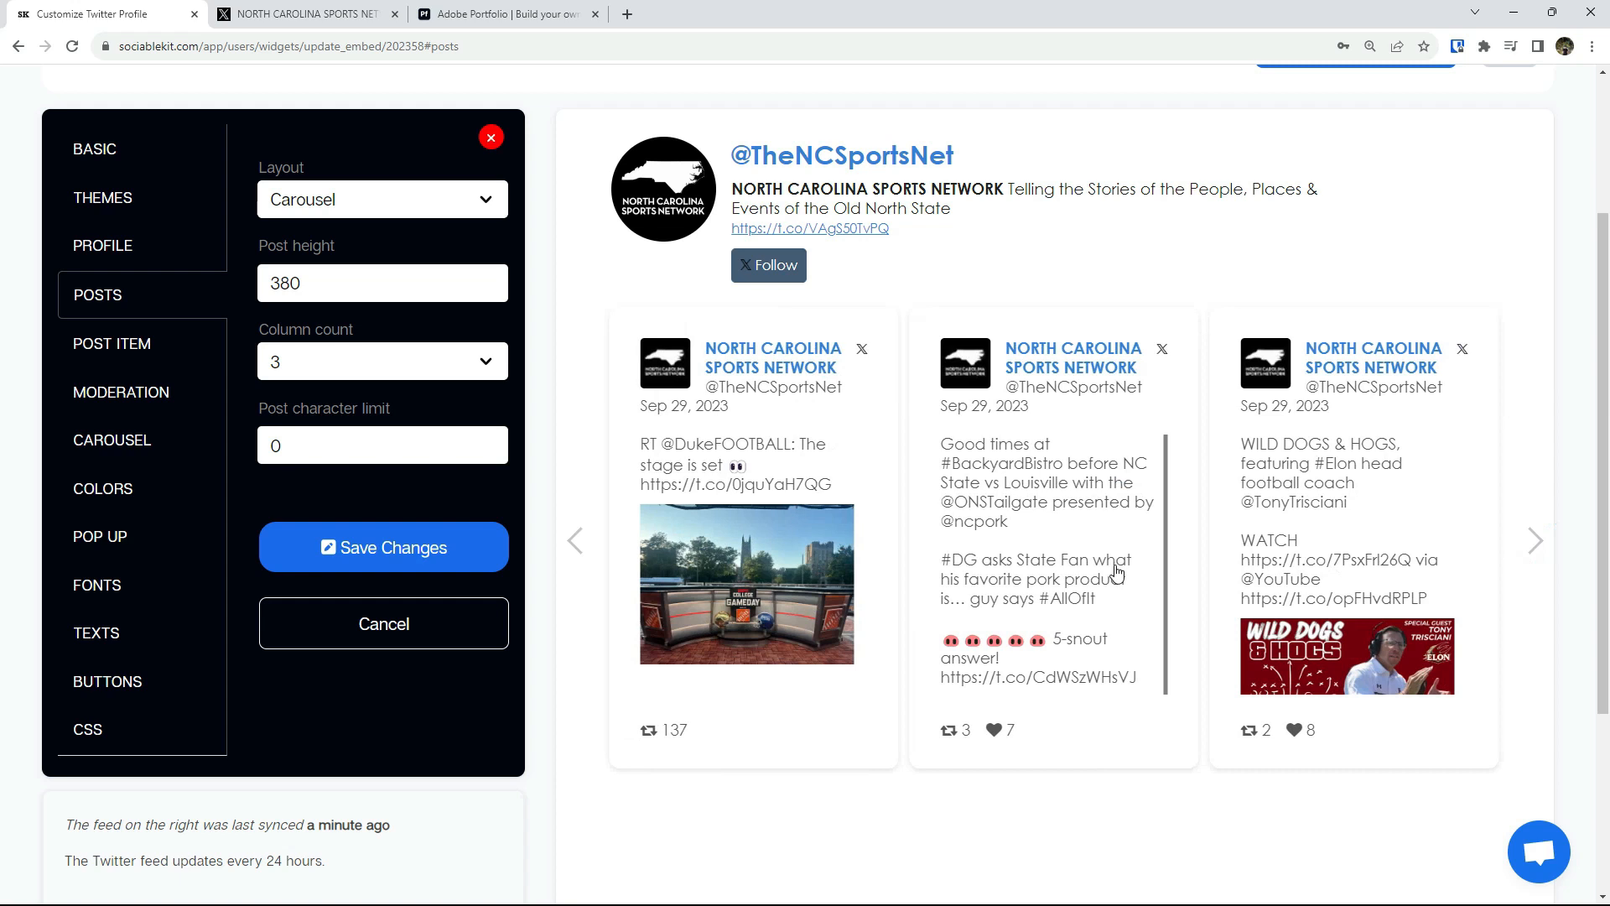
left_click(577, 541)
left_click(577, 541)
left_click(577, 541)
left_click(577, 541)
- Set the posts layout back to Masonry and save the changes
left_click(302, 199)
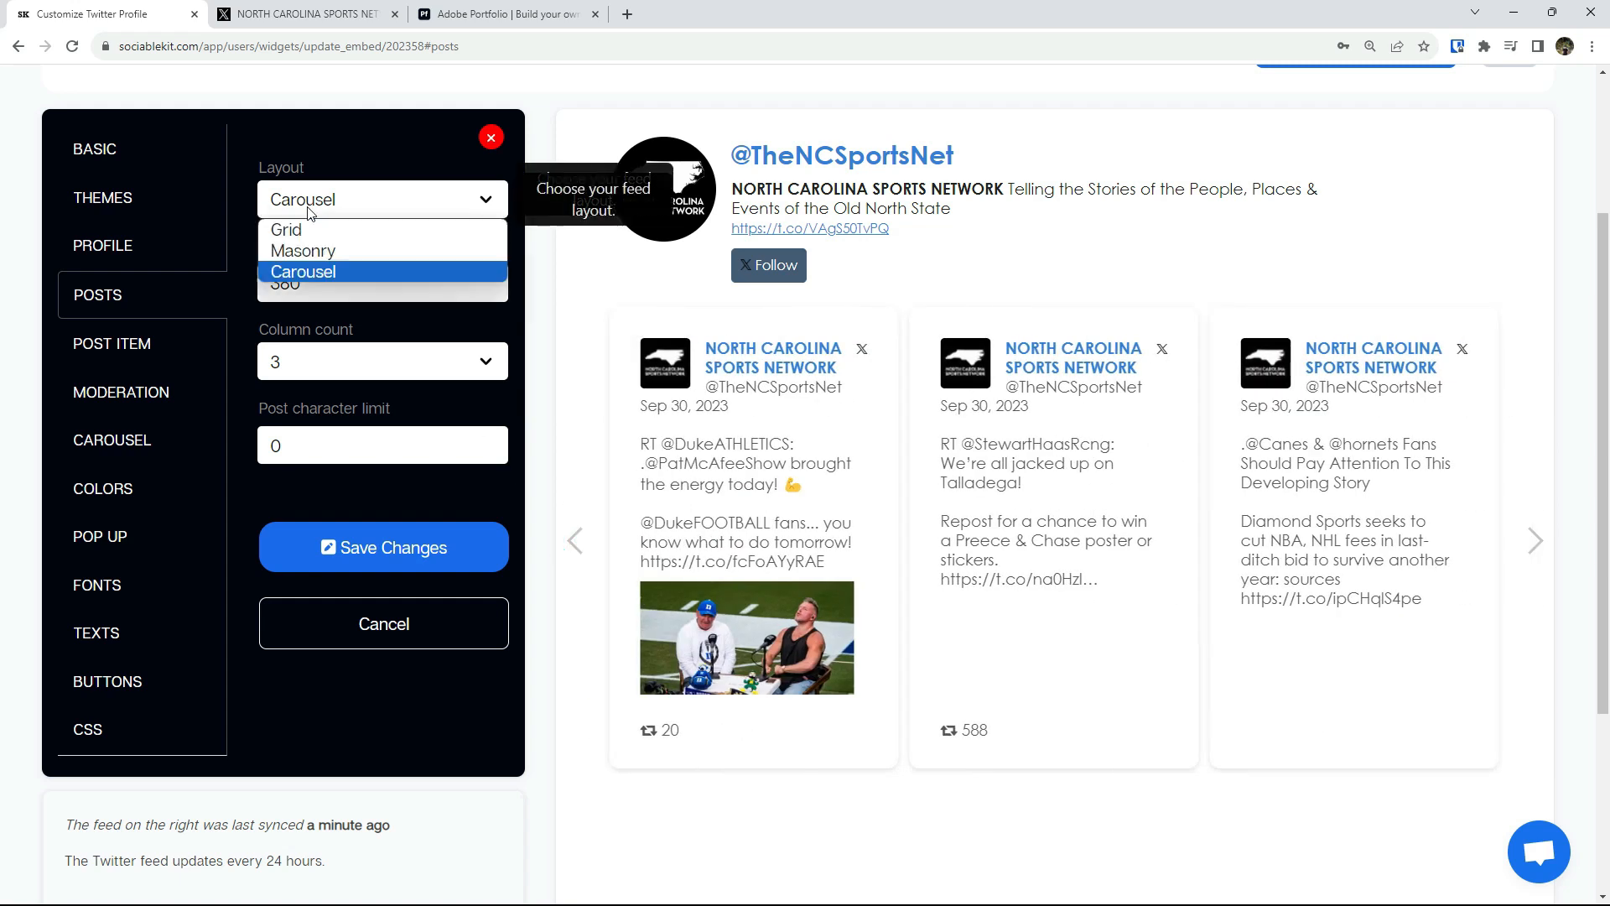
left_click(303, 248)
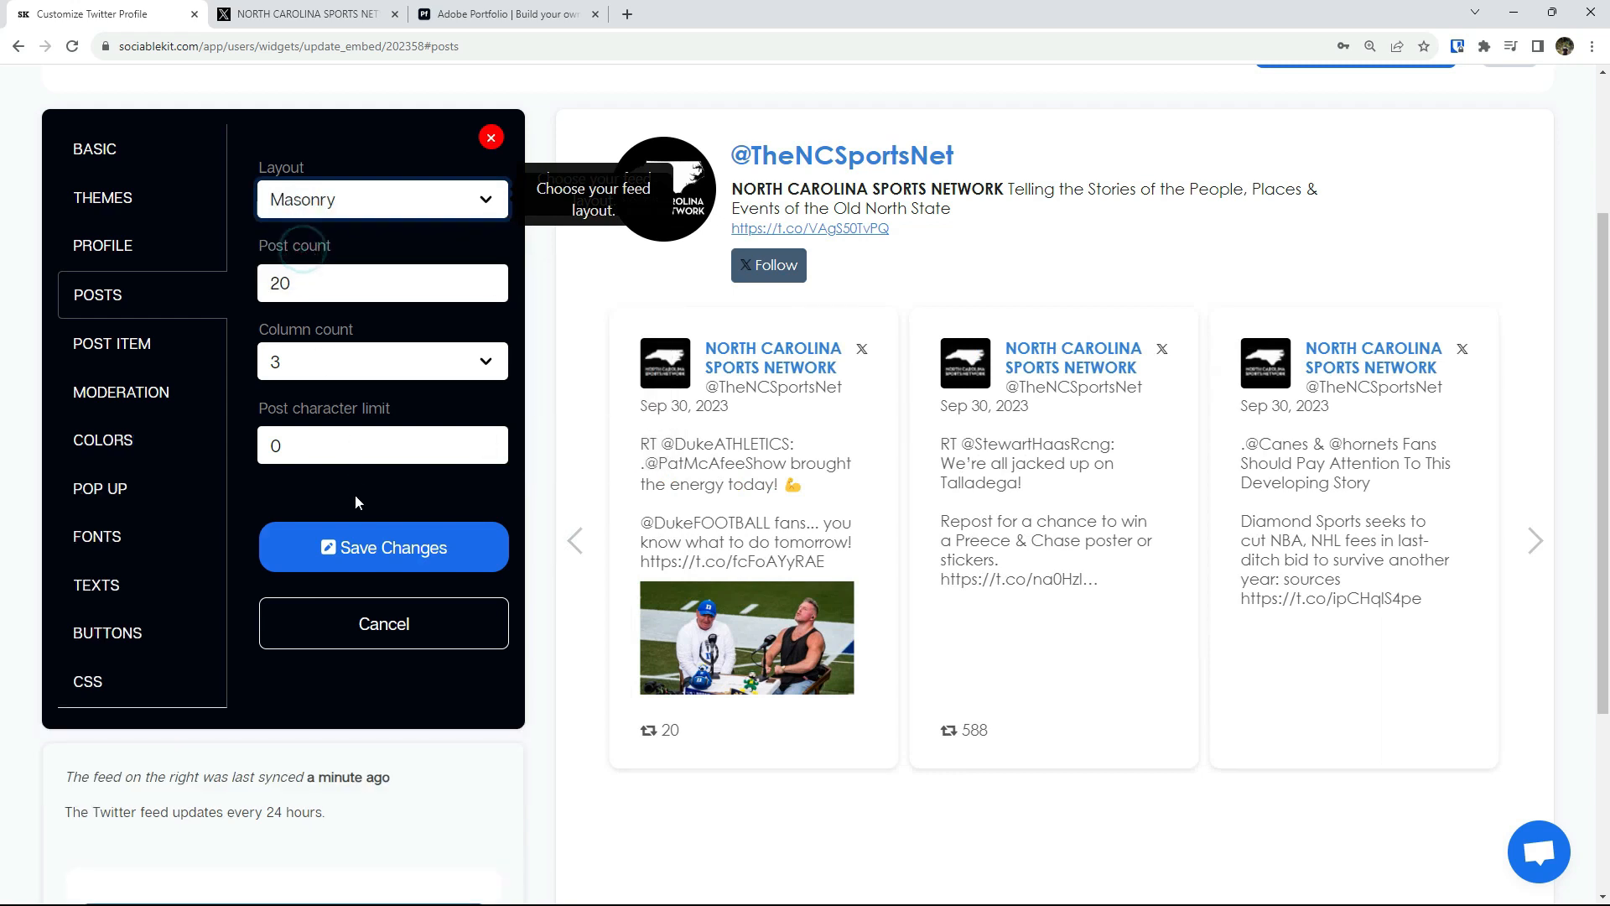
left_click(363, 548)
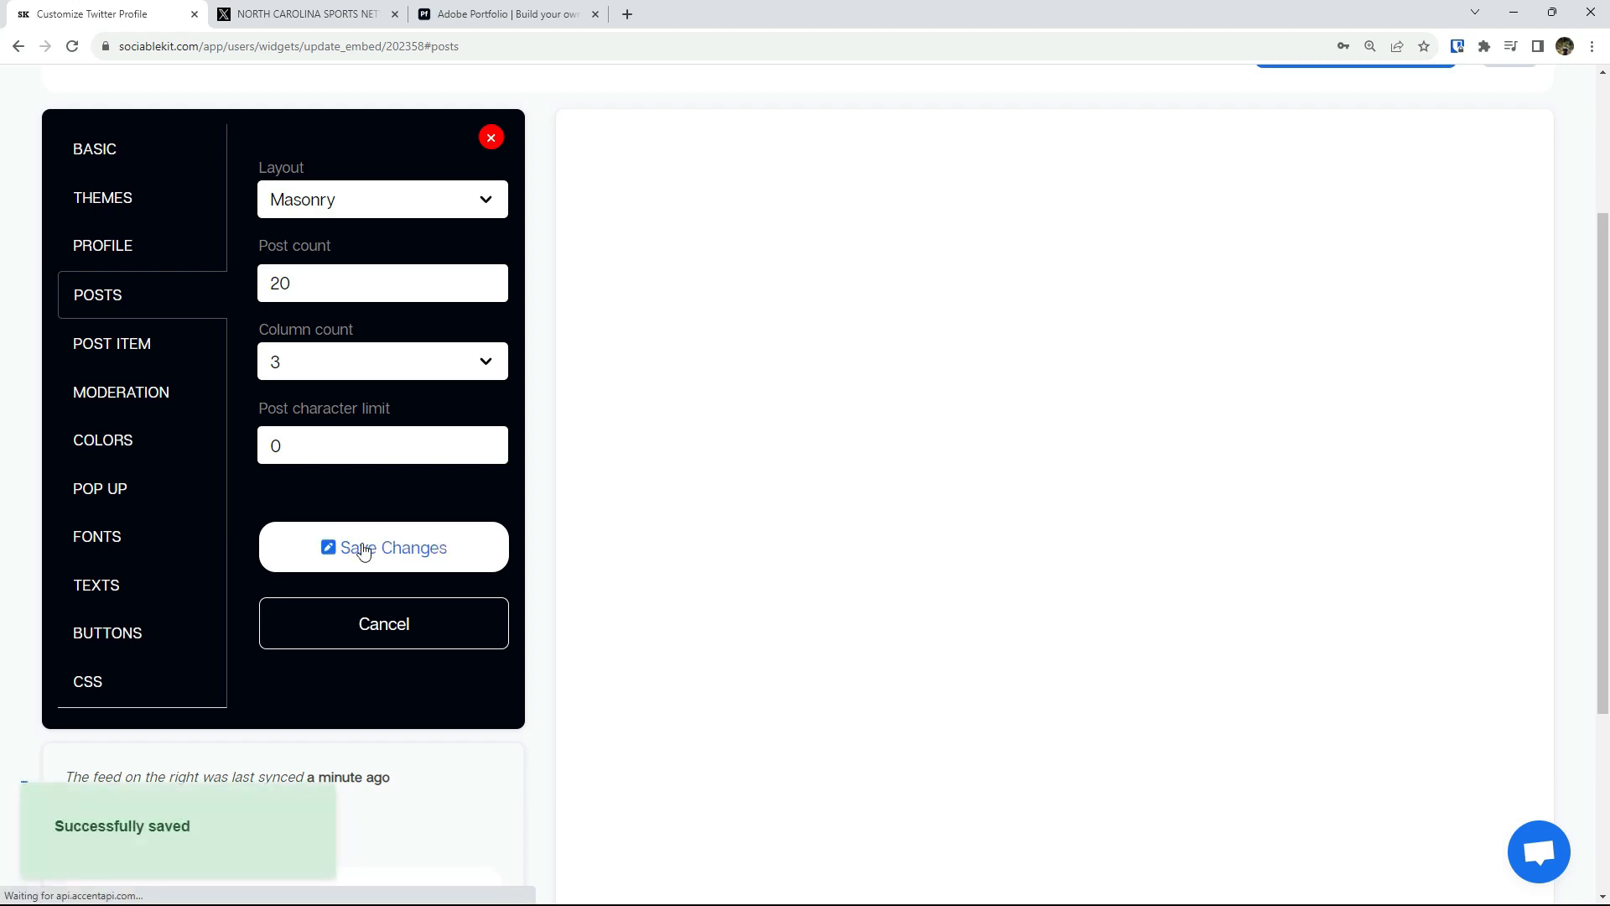
- Look through the post item and moderation settings, and set the post background color to red, #ff0000
left_click(137, 345)
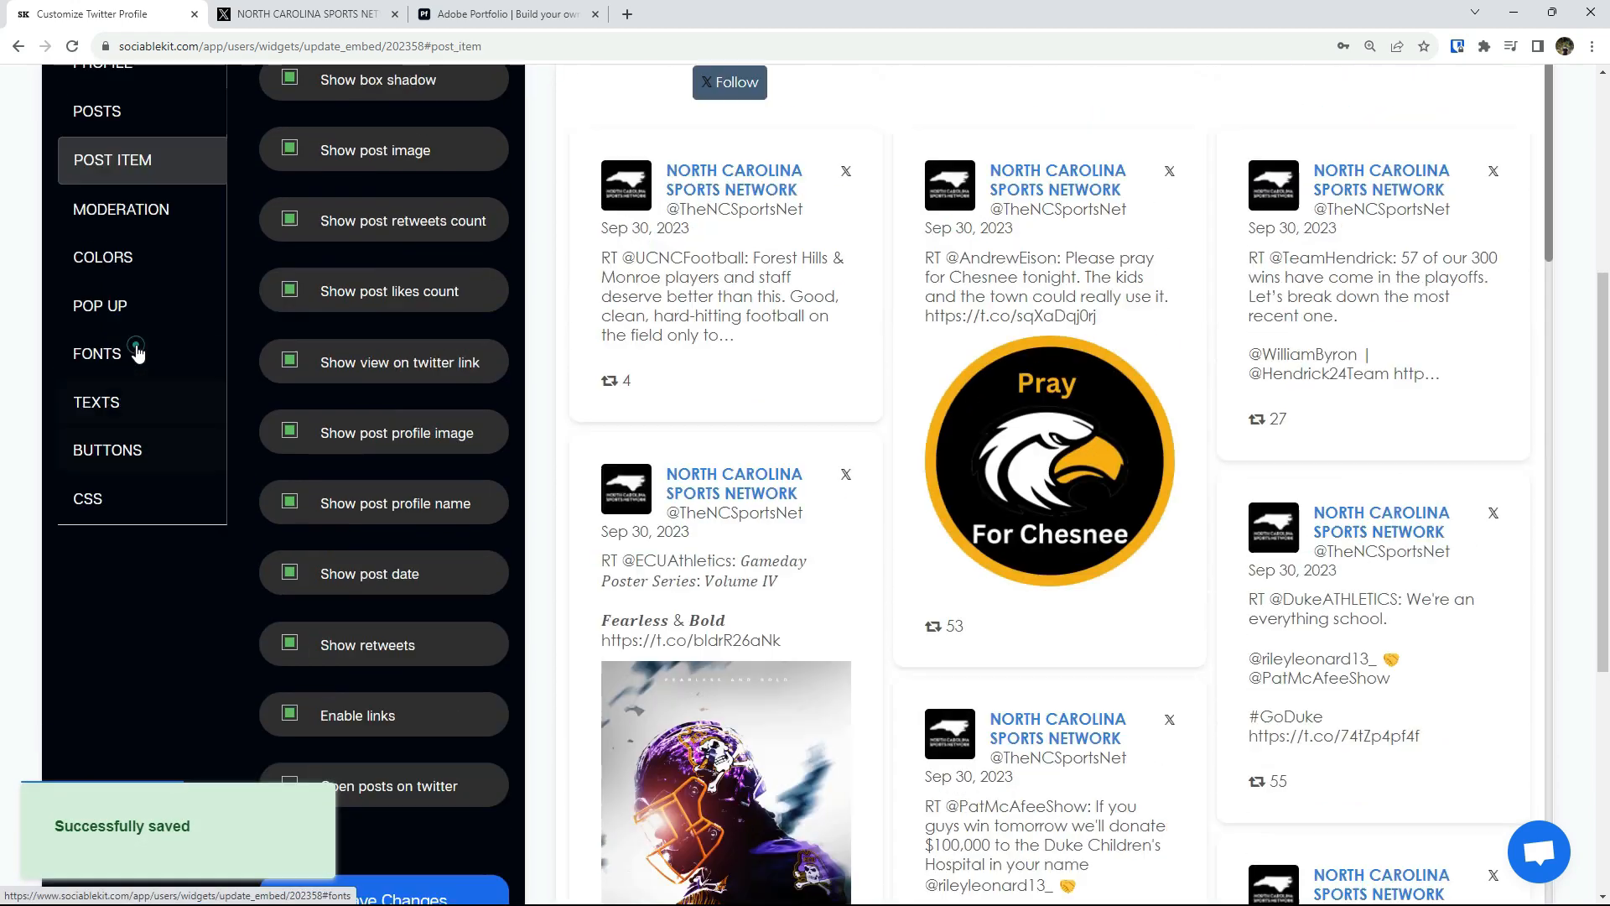
left_click(128, 394)
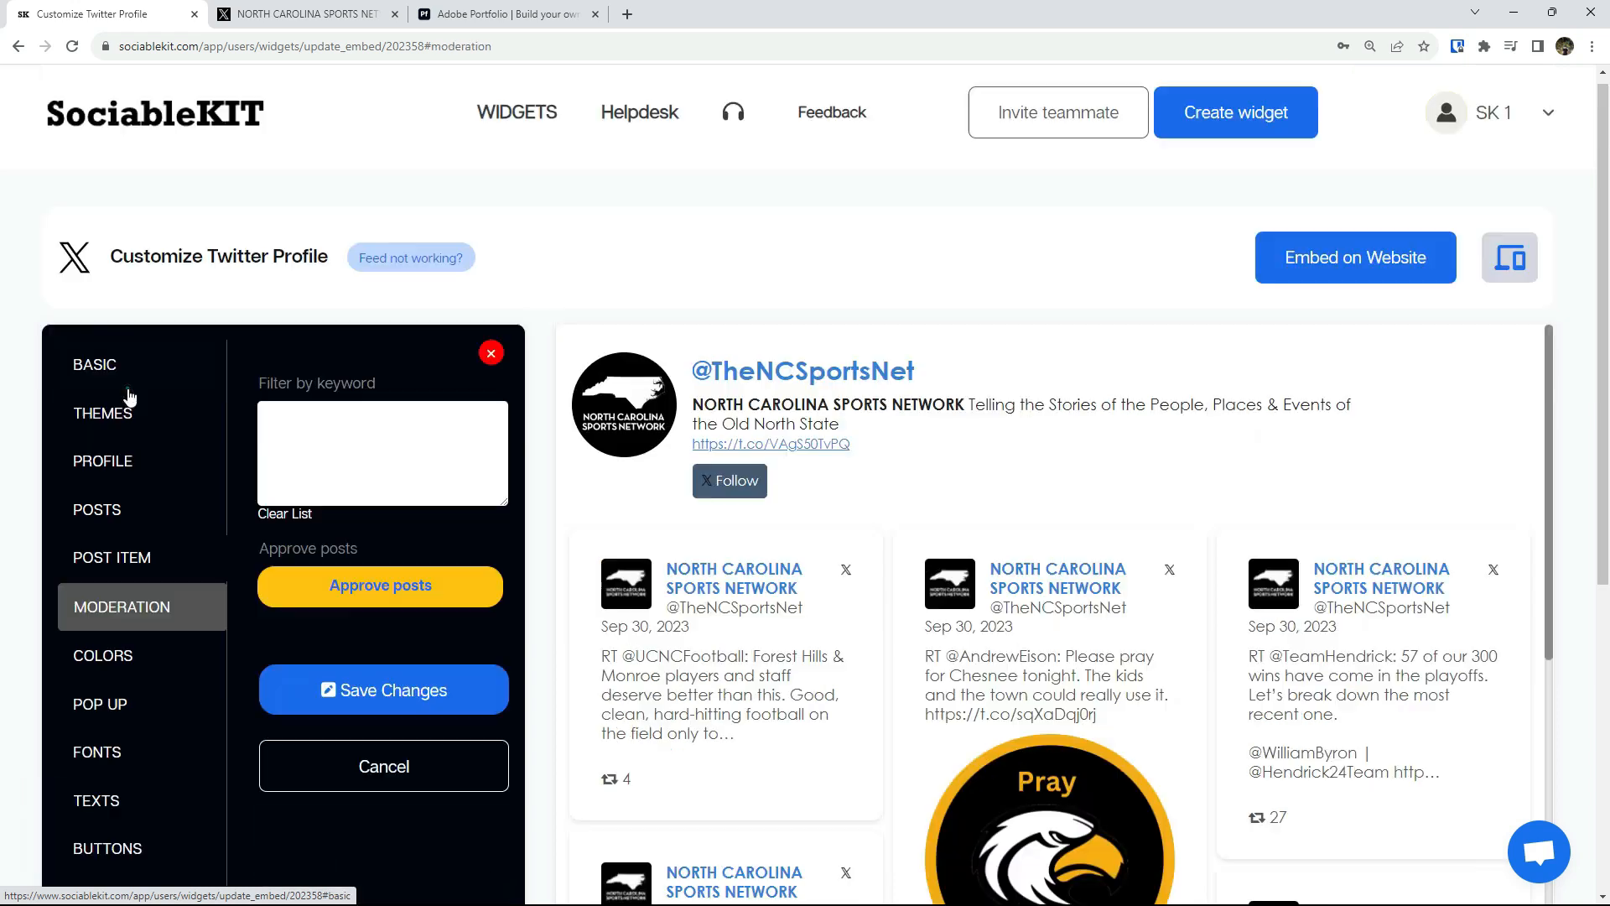
left_click(119, 442)
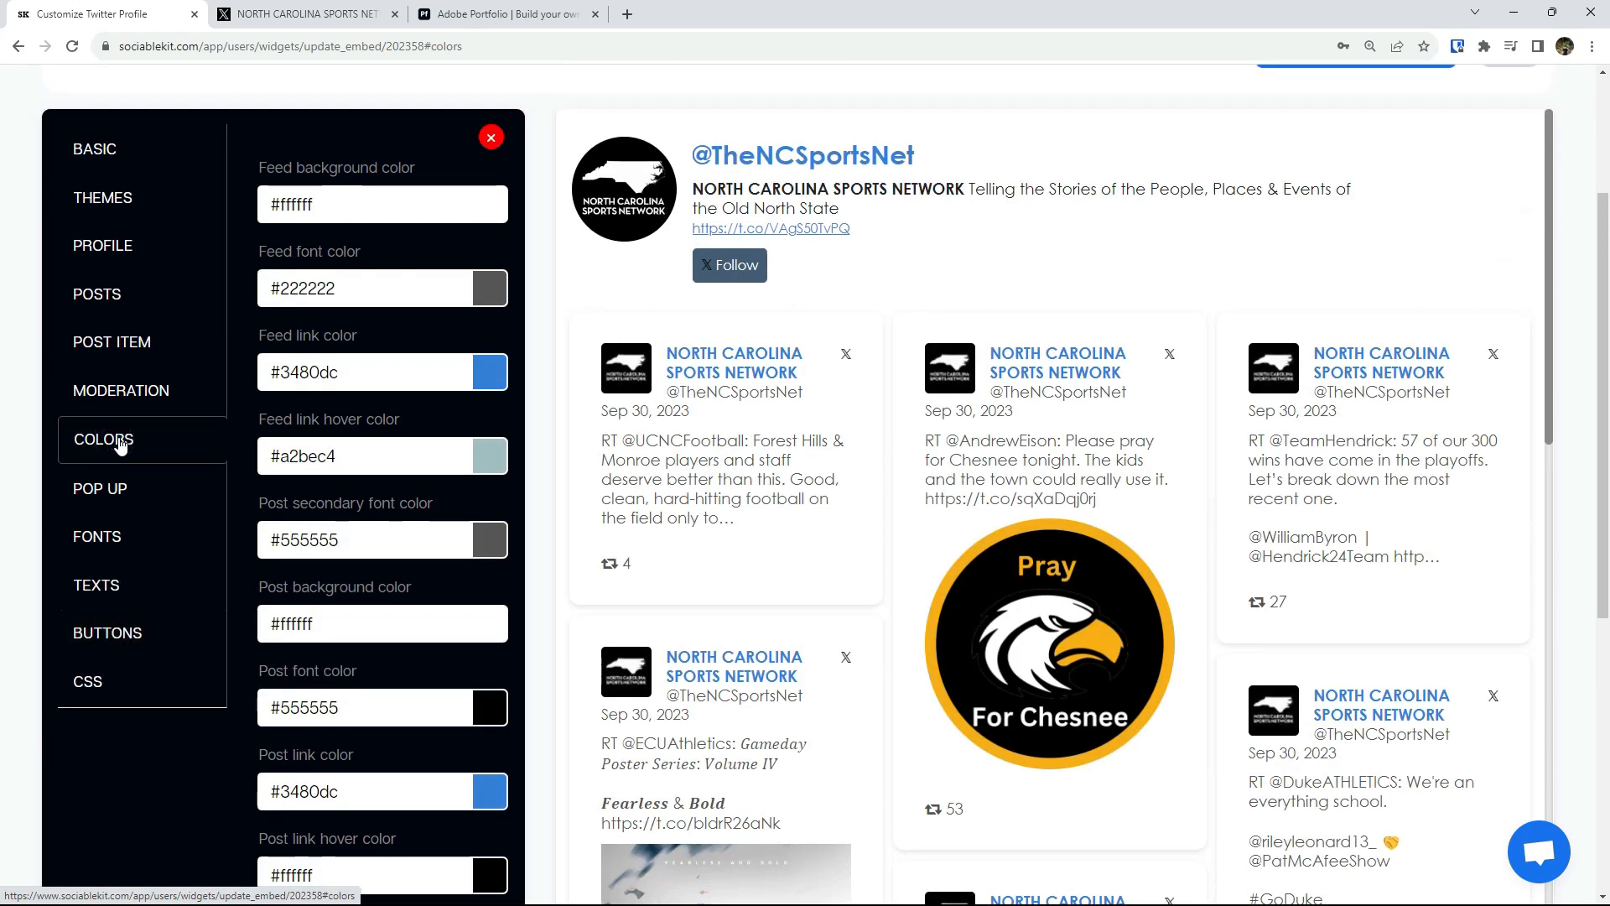
left_click(485, 629)
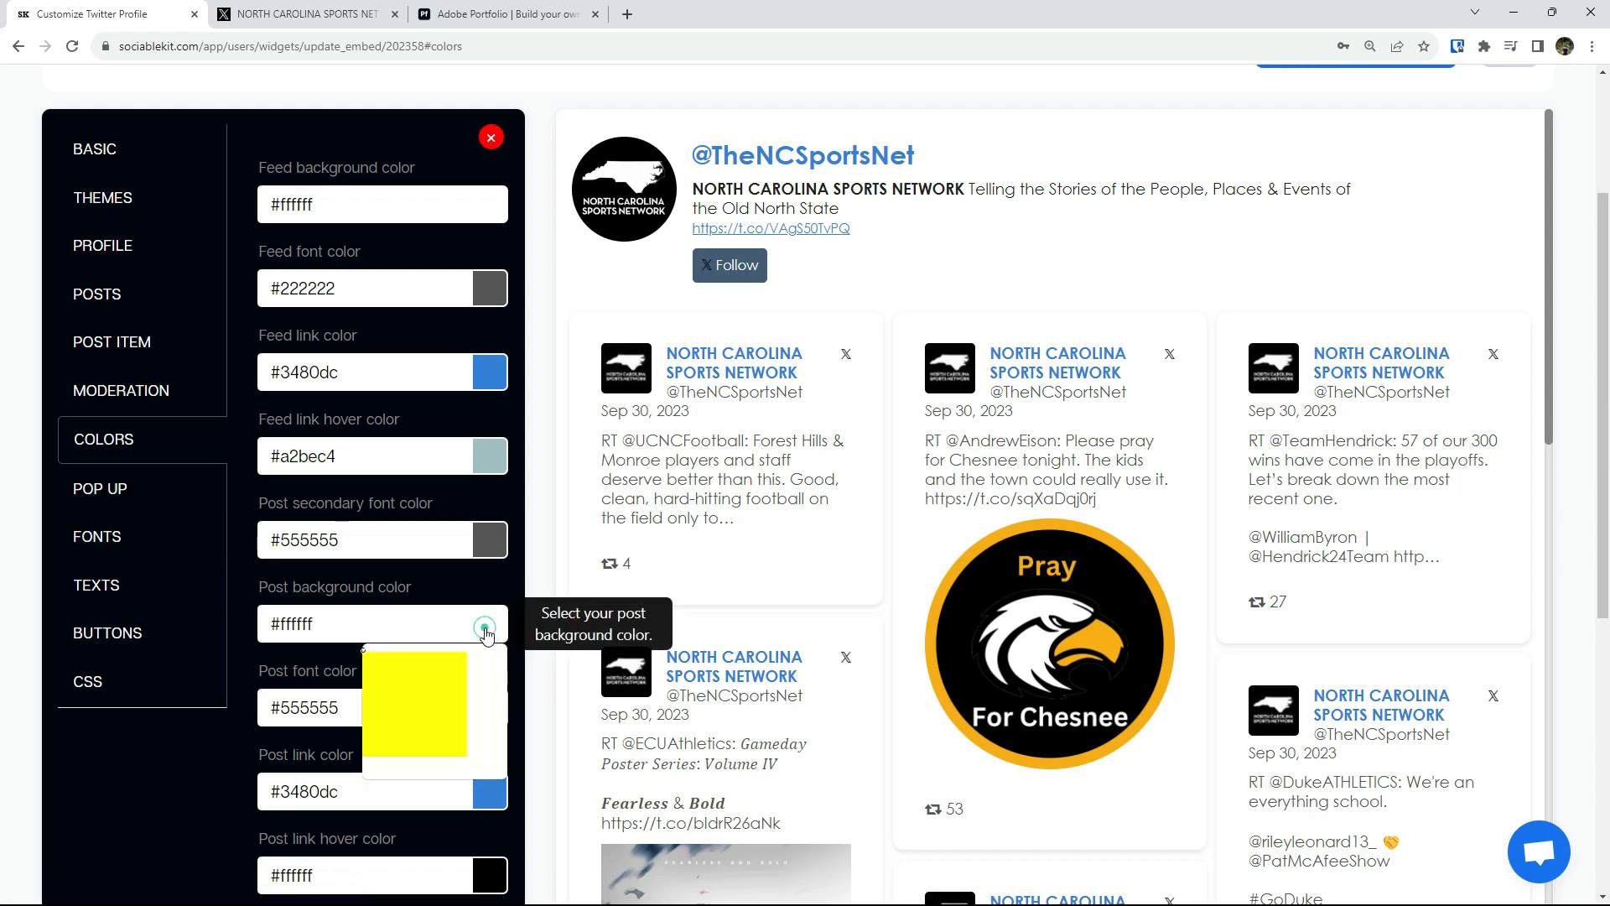
left_click_drag(482, 682, 487, 630)
left_click(530, 679)
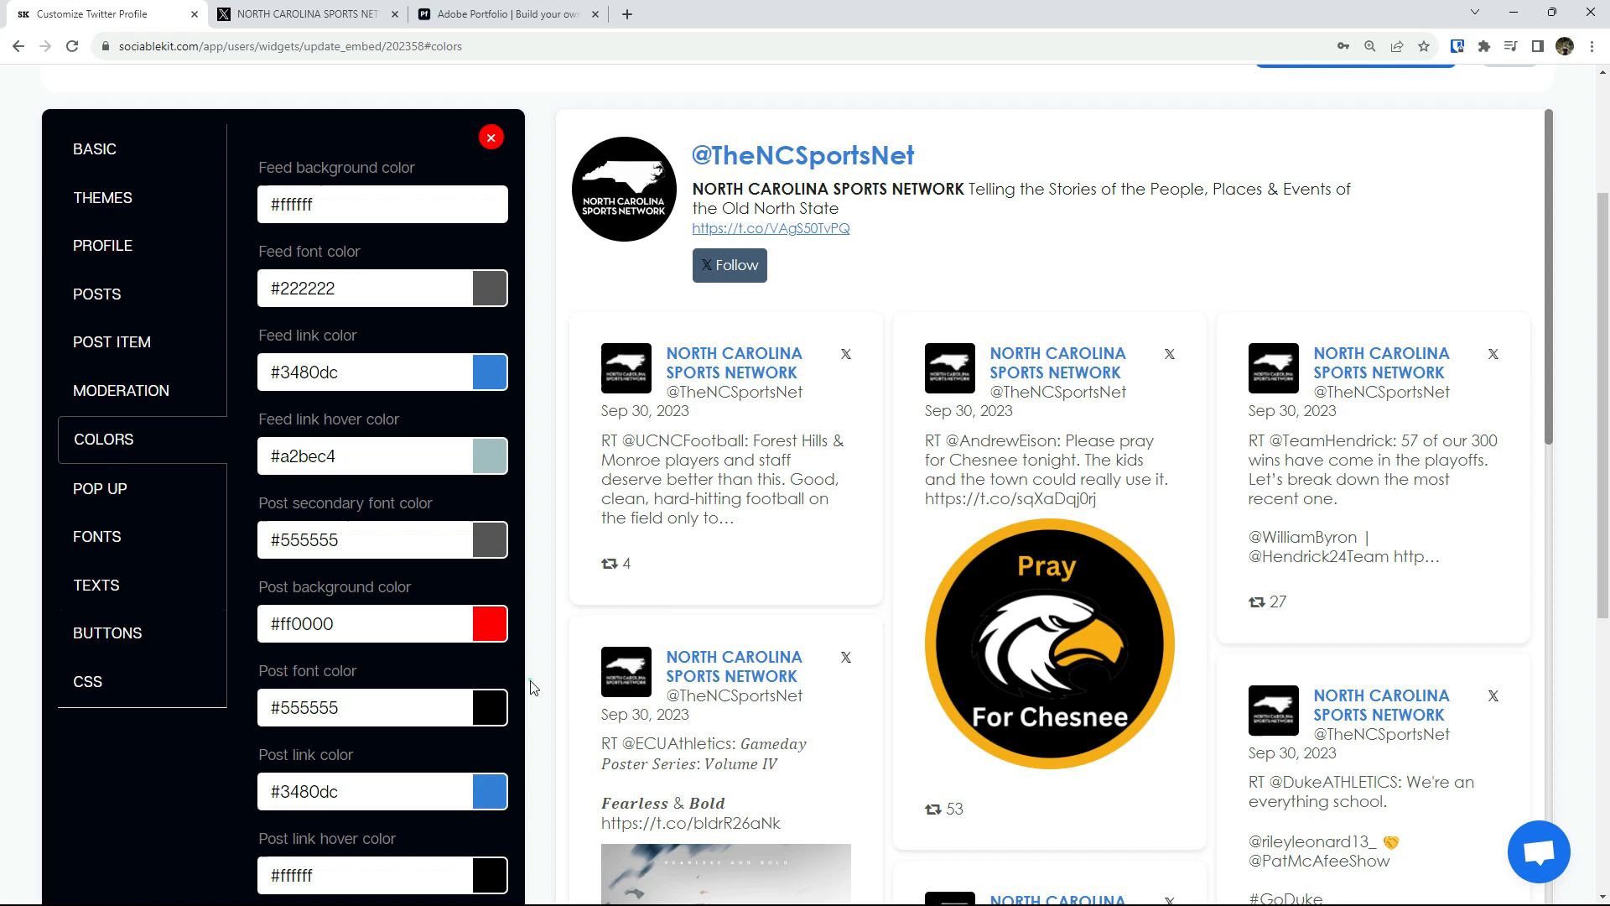
- Set the post font color to yellow, #ffff00
left_click(490, 713)
mouse_move(480, 765)
left_mouse_down()
mouse_move(479, 822)
mouse_move(466, 736)
left_mouse_up()
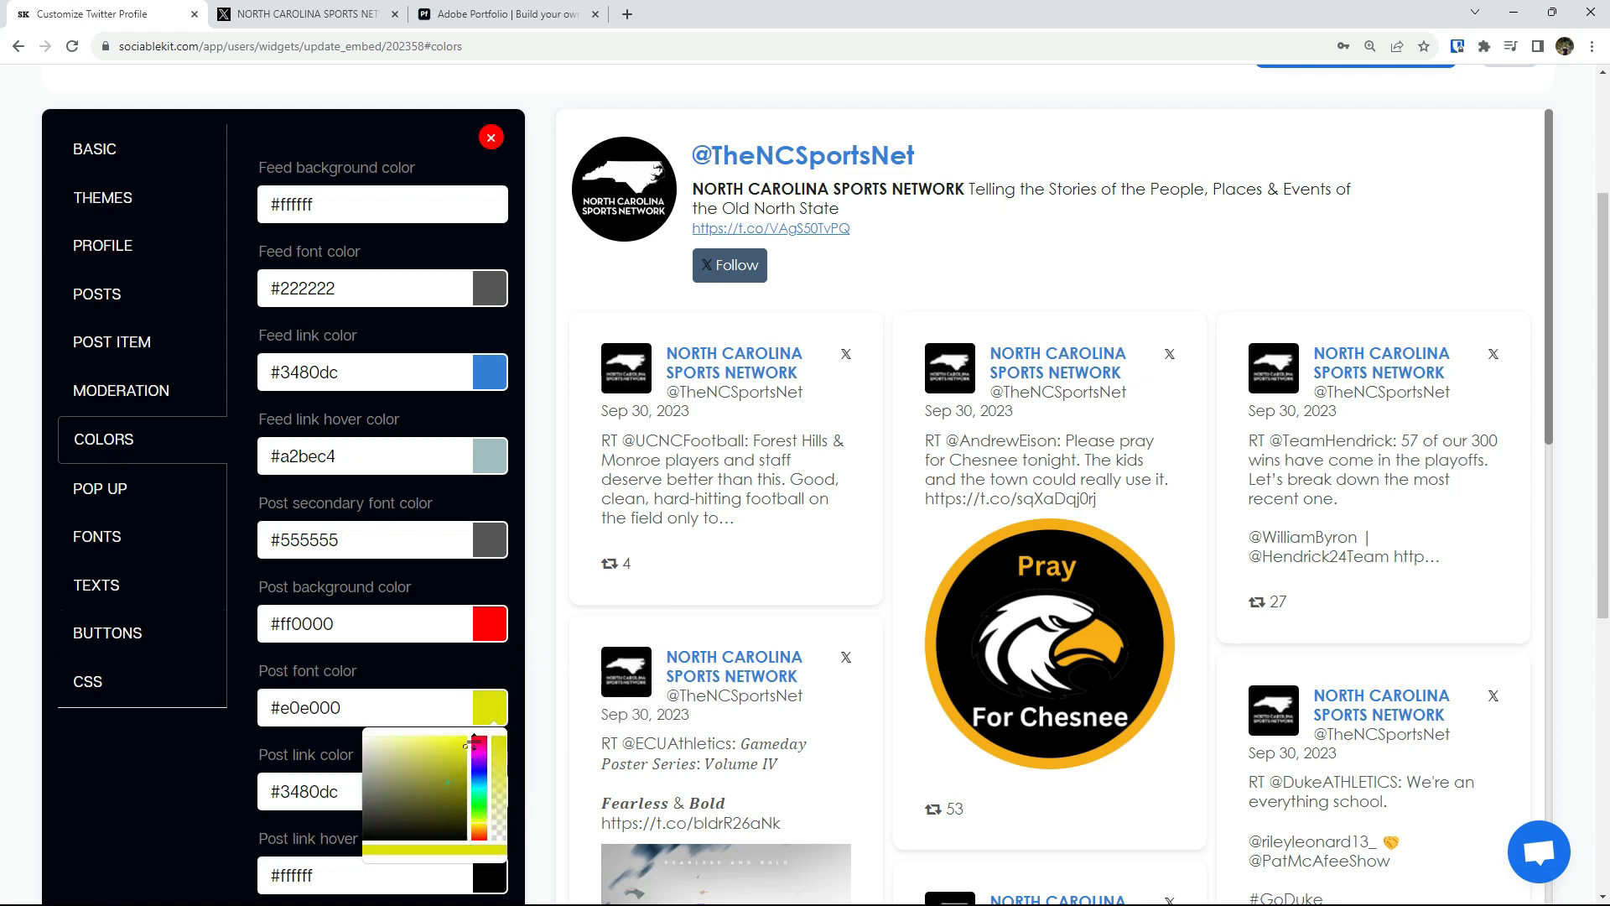
left_click(547, 624)
scroll(922, 546, "down", 4)
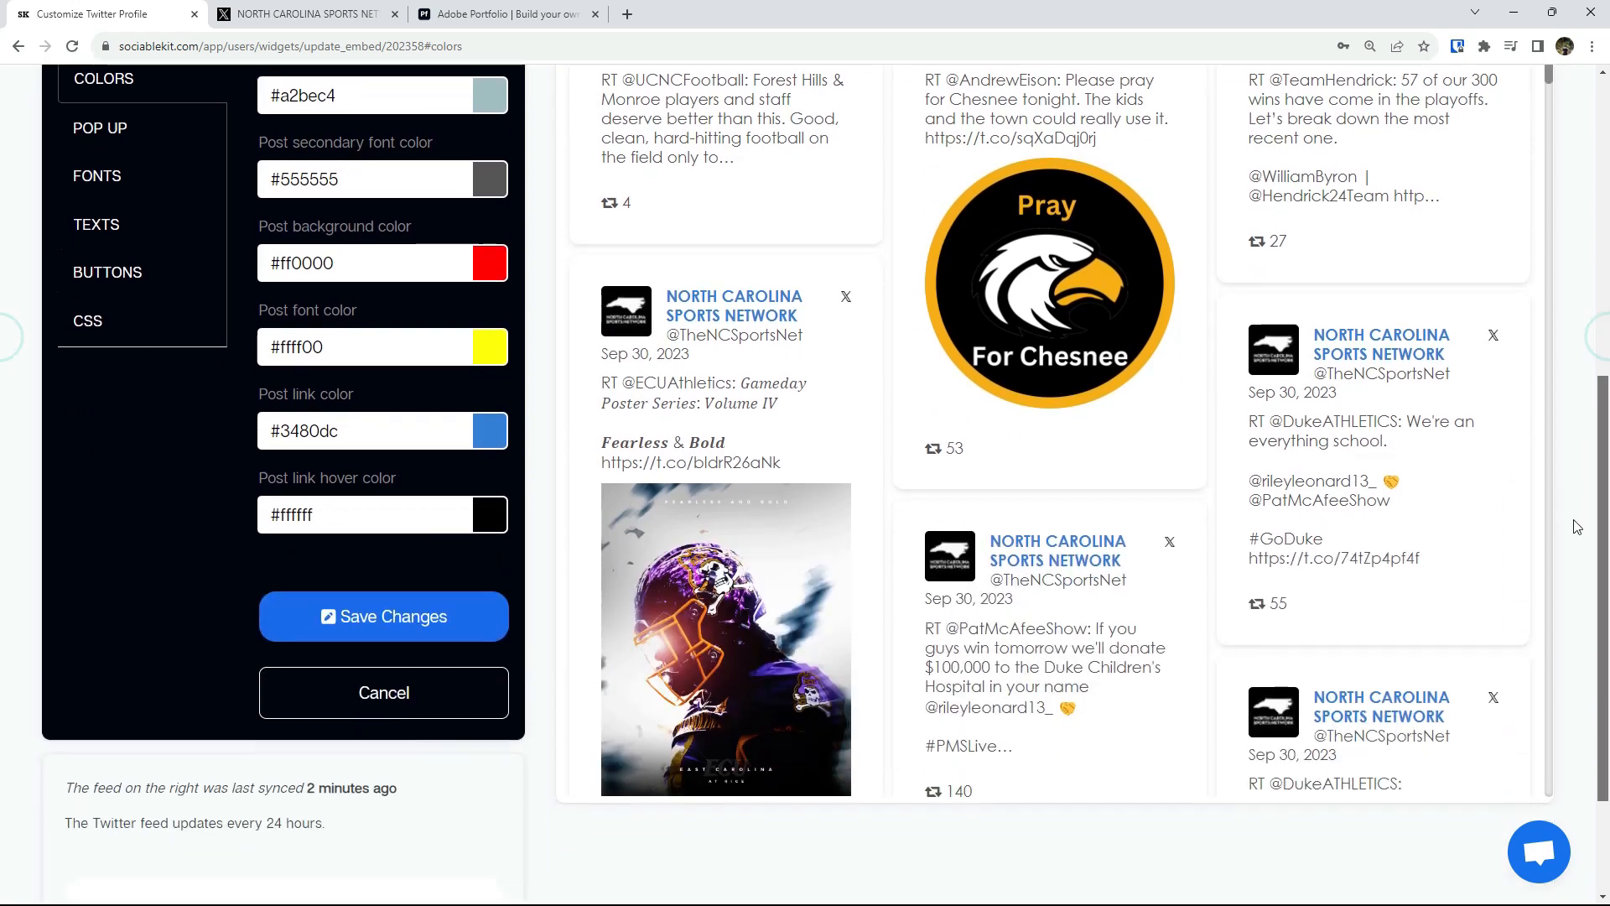
- Save the post color changes and review the recolored posts in the feed preview
left_click(397, 617)
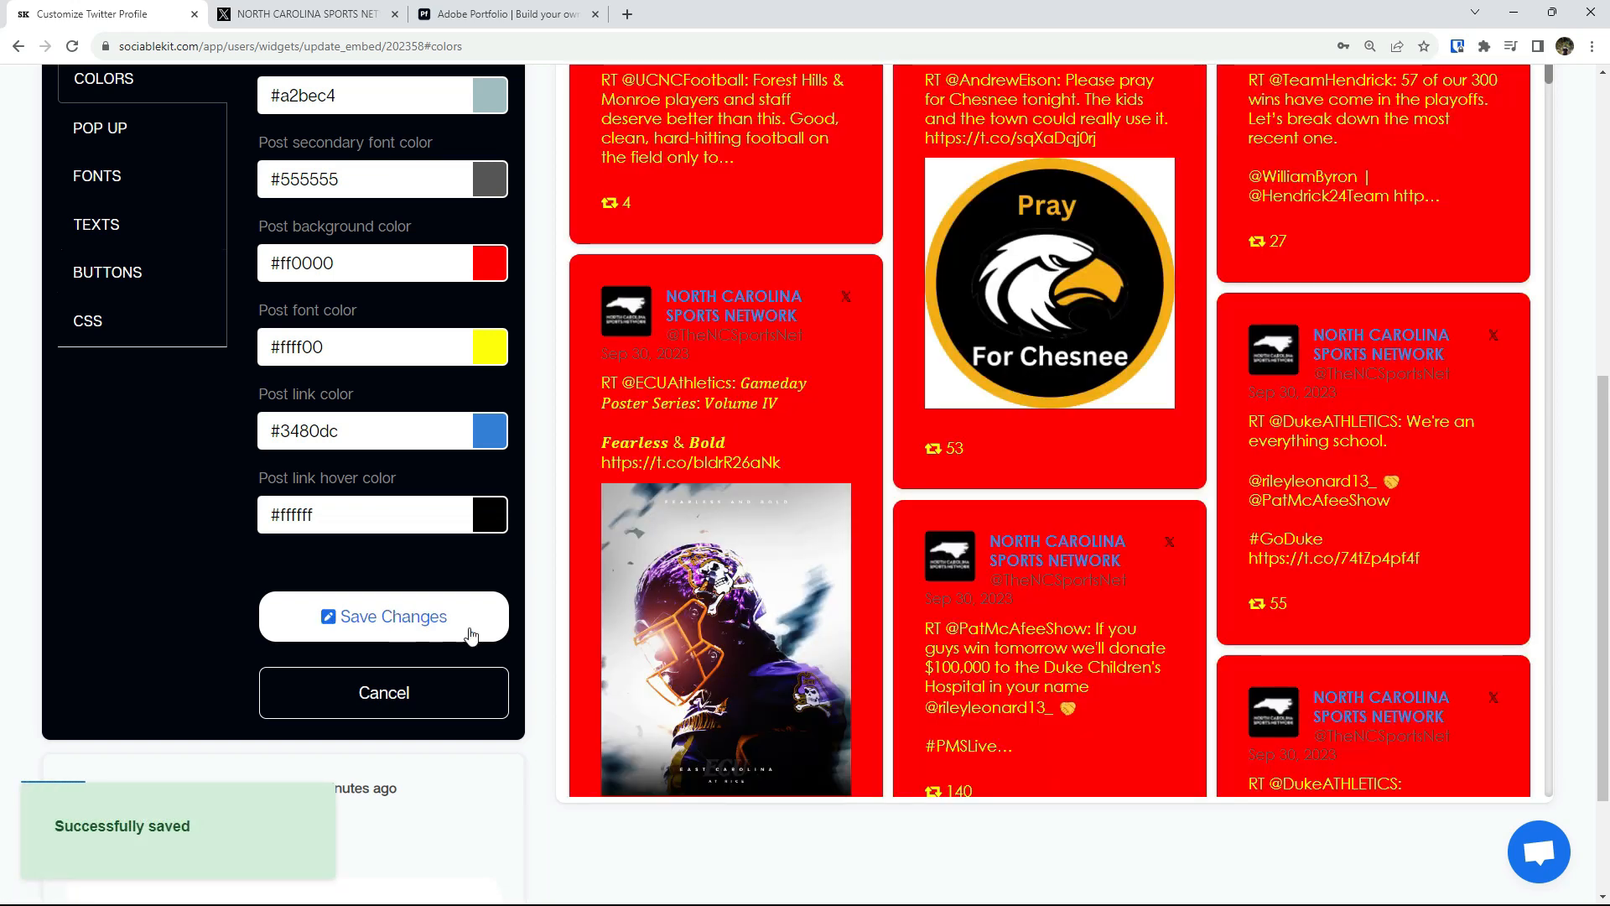
scroll(3, 411, "up", 3)
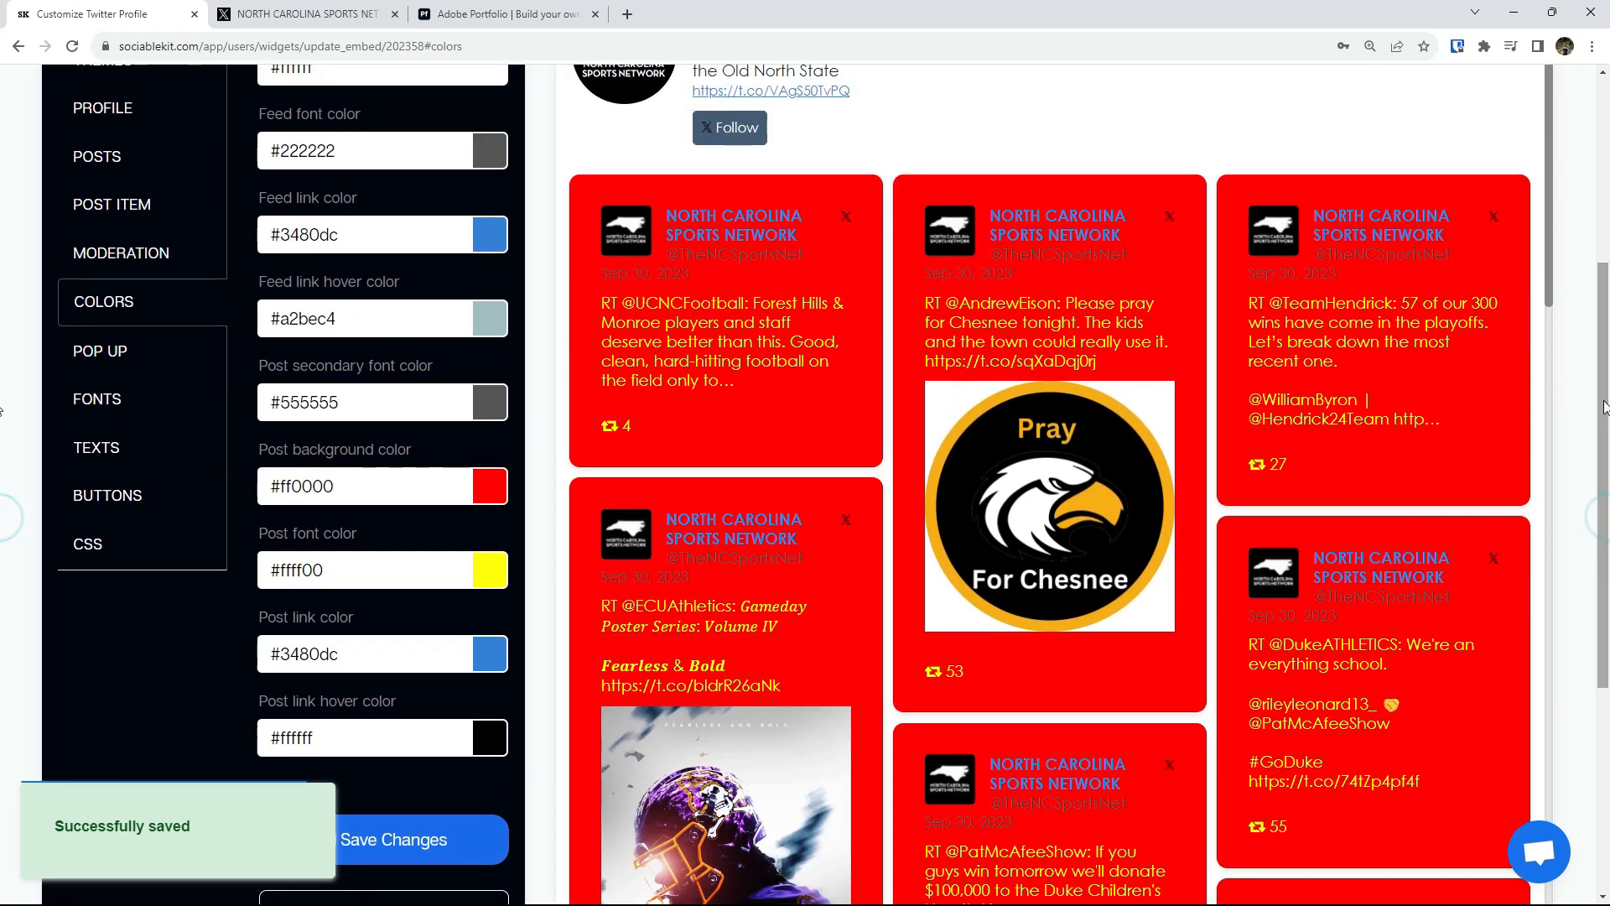
left_click_drag(1549, 299, 1564, 213)
- Set the post background color to #ffffff and the post font color to #555555, and save the changes
triple_click(366, 474)
type("#ffffff")
triple_click(352, 572)
type("#")
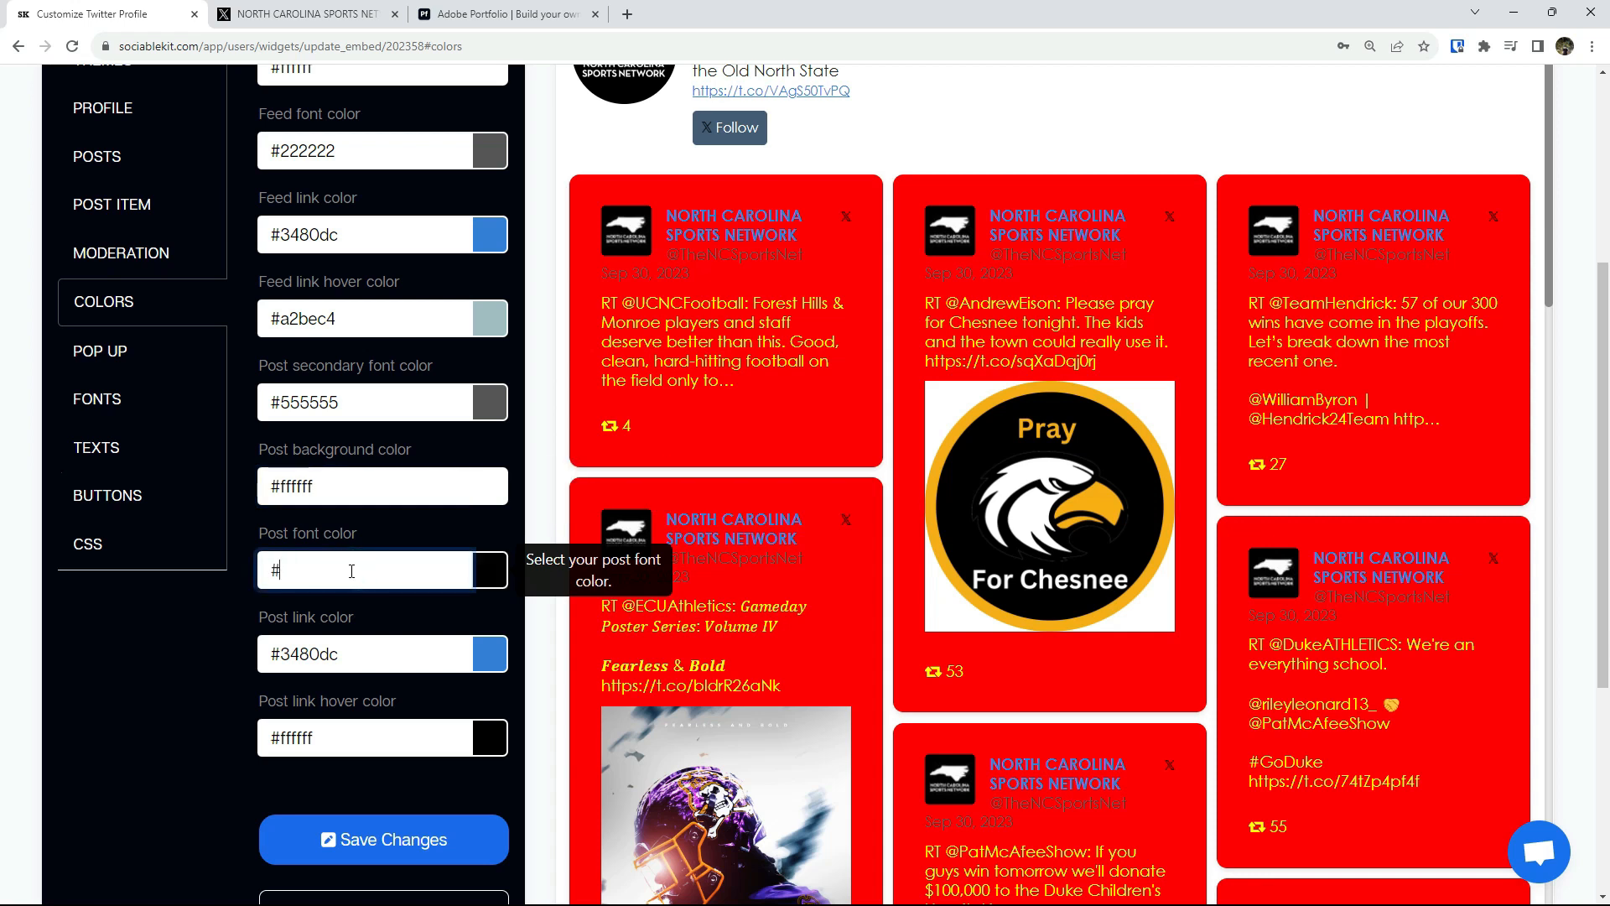
type("555555")
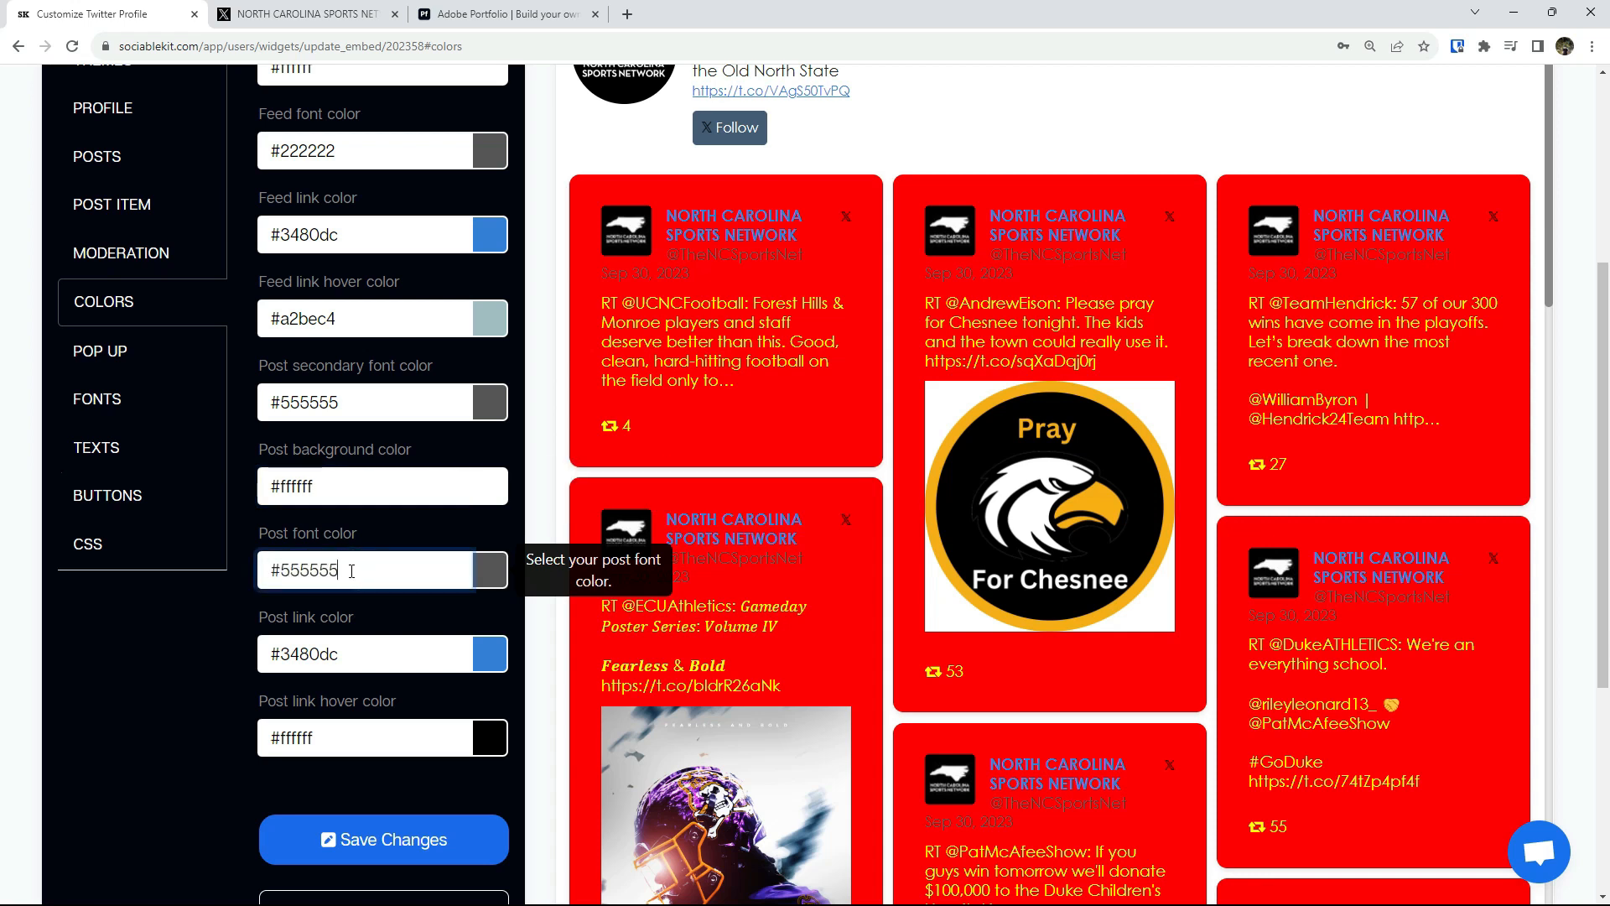
left_click(377, 839)
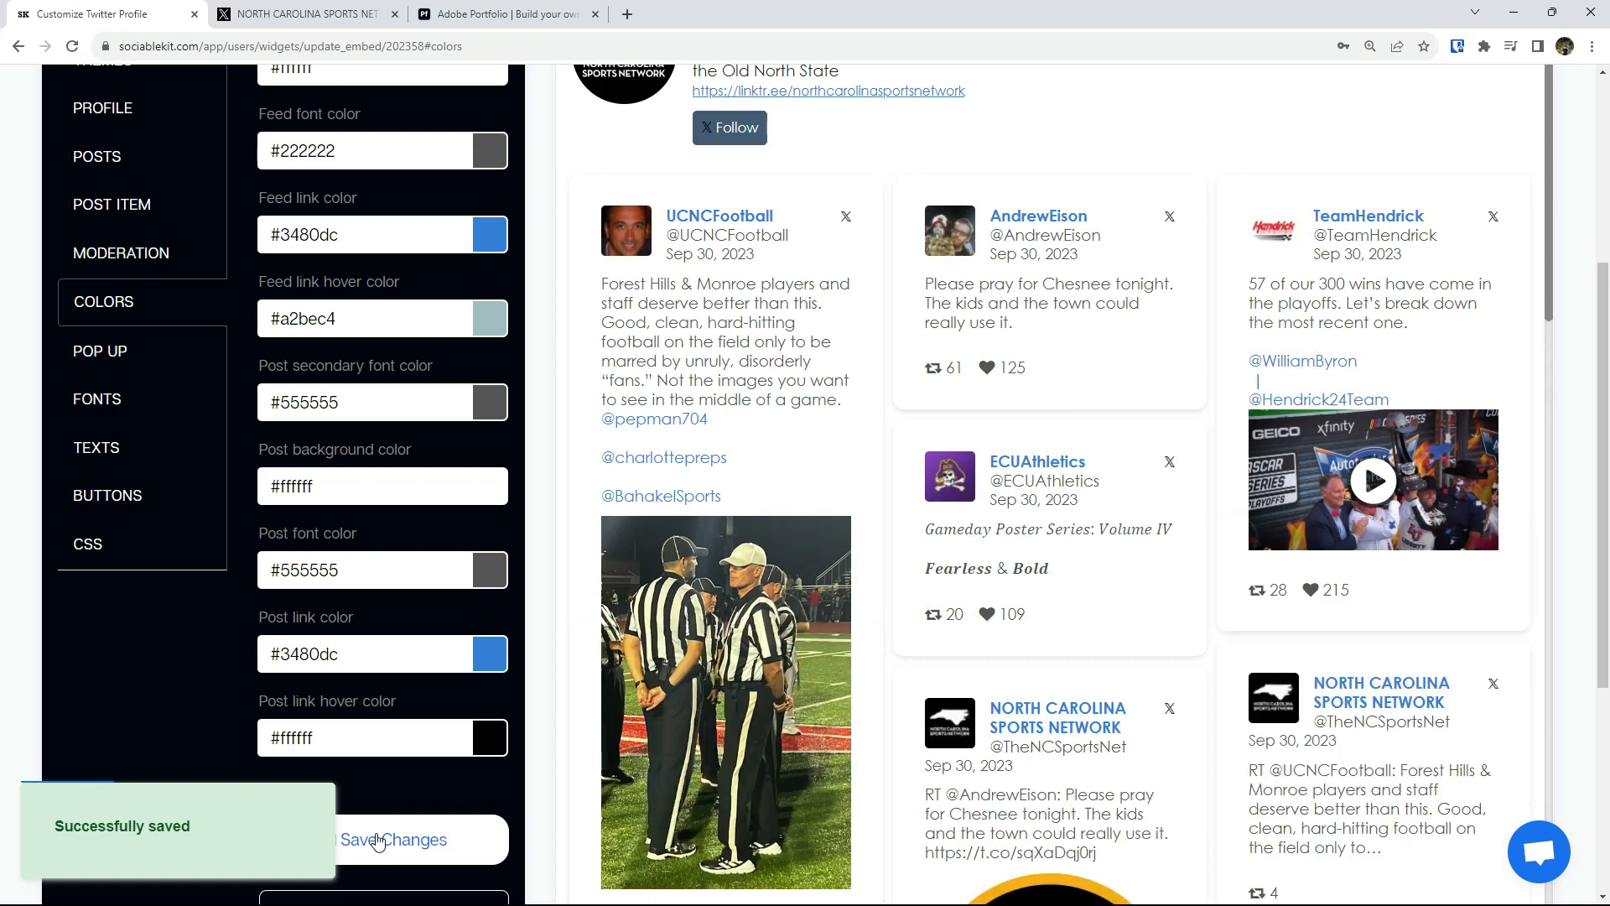
left_click_drag(1609, 467, 1609, 416)
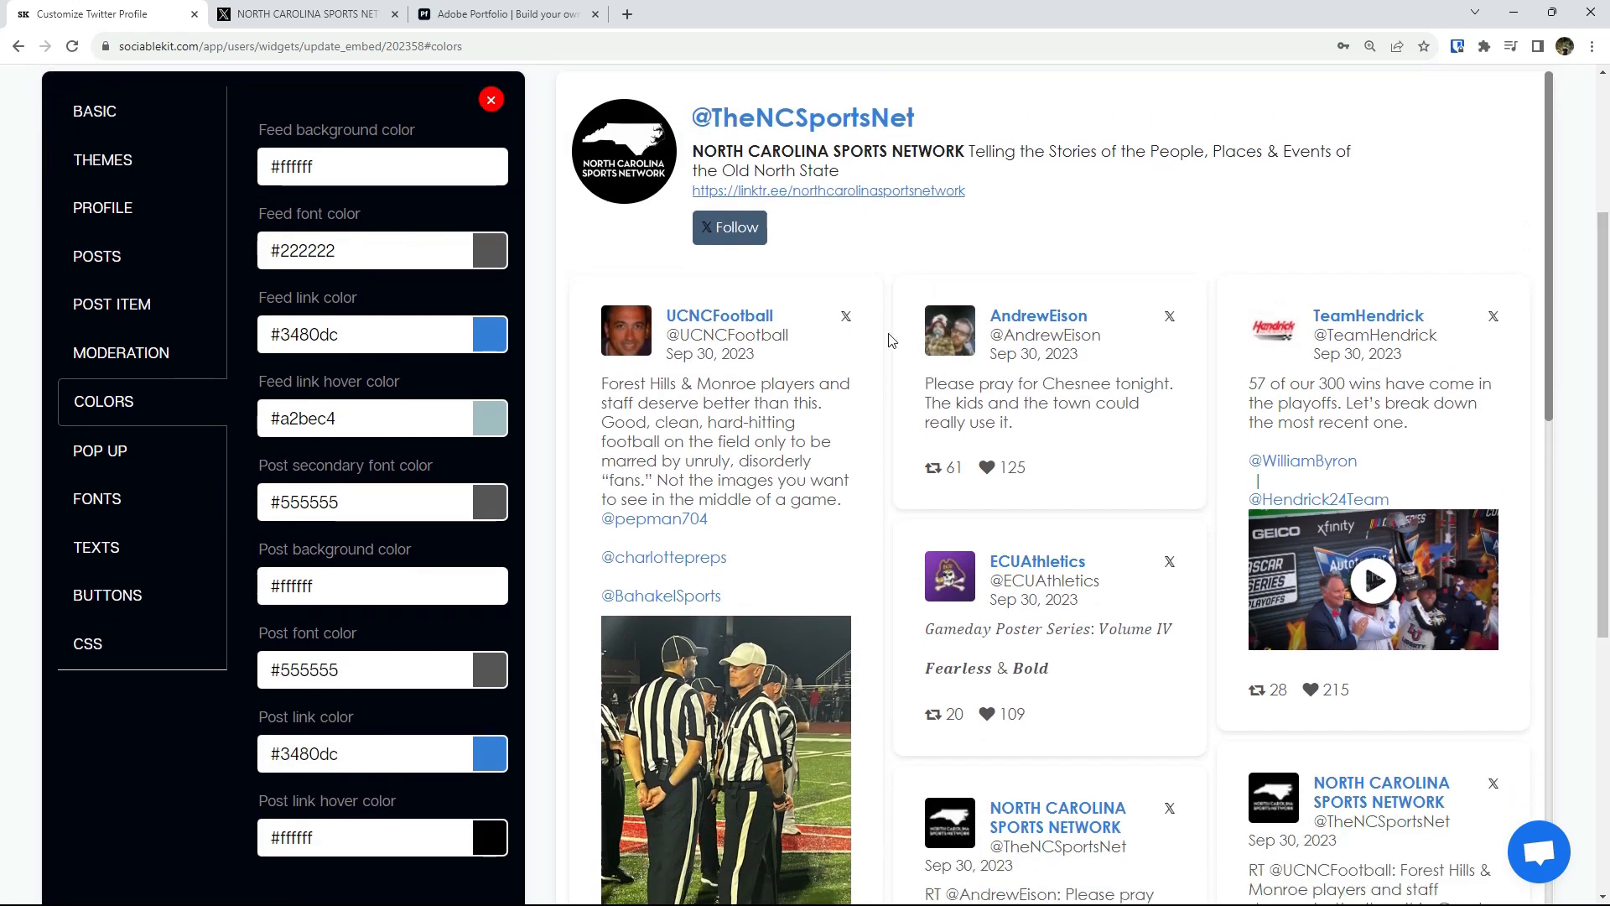
- Set the widget's font family to 'Lucida Sans Unicode', 'Lucida Grande', sans-serif and save the changes
left_click(100, 450)
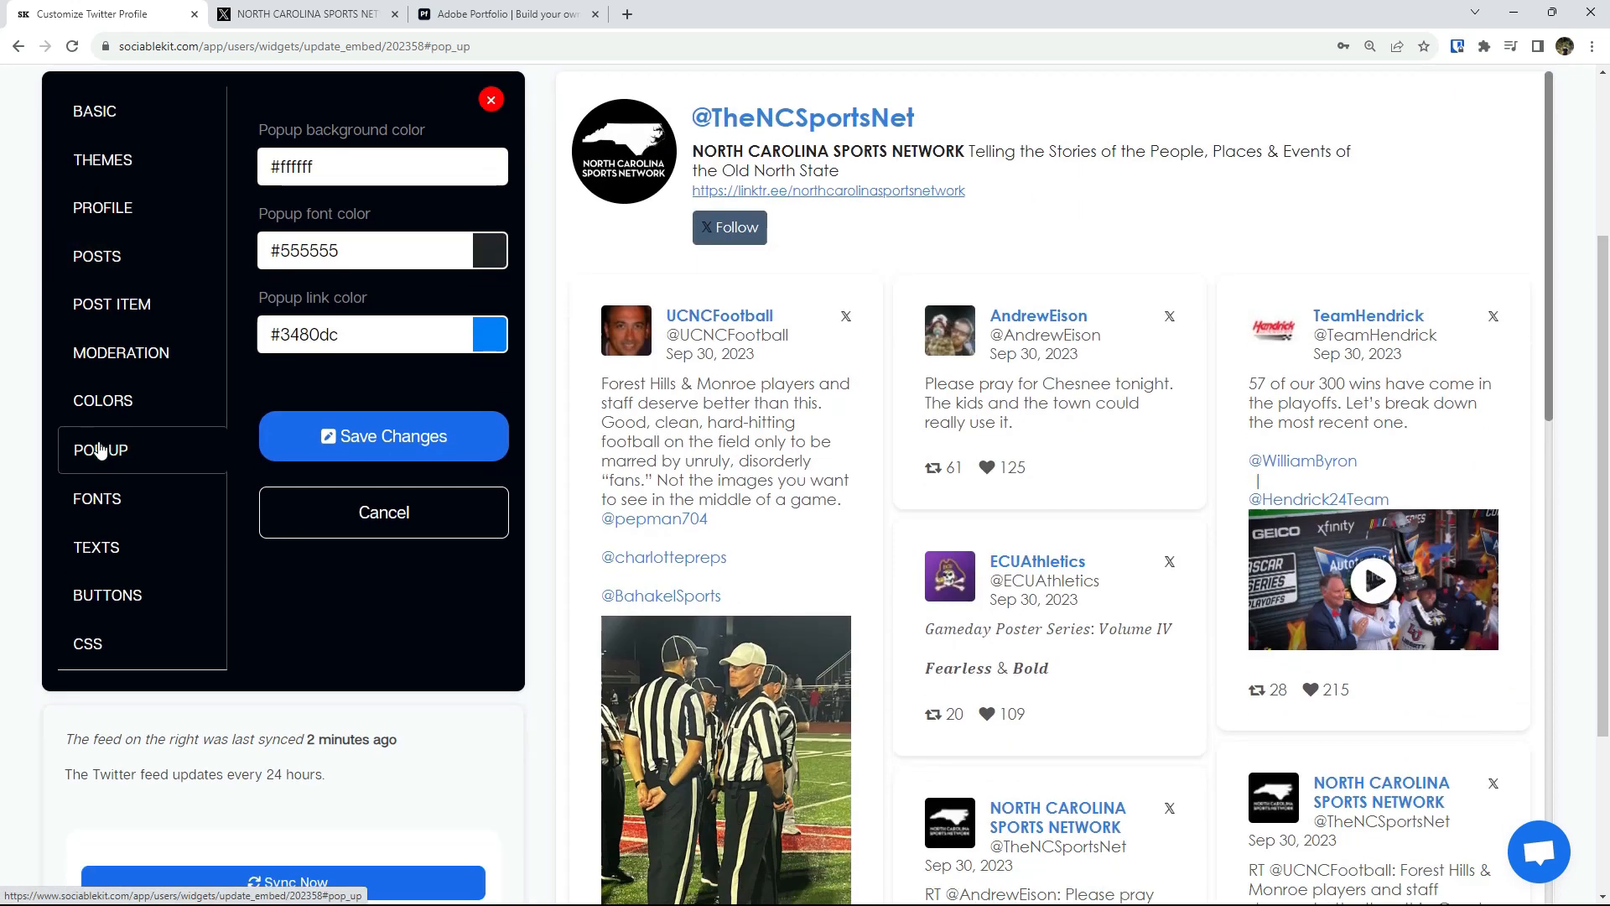
left_click(100, 499)
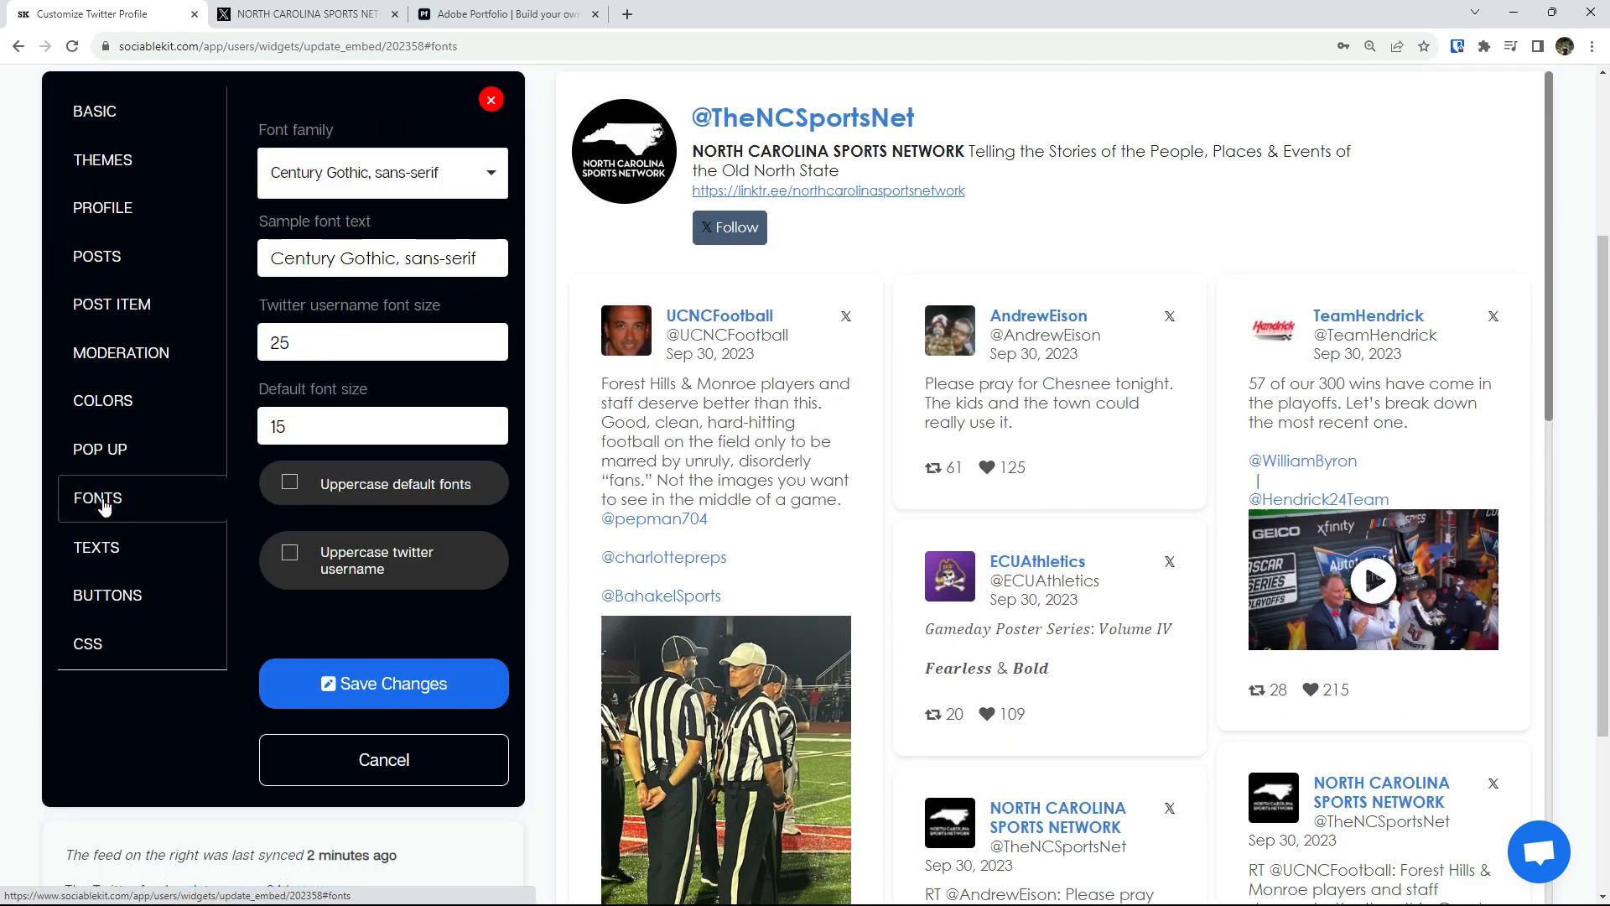
left_click(382, 172)
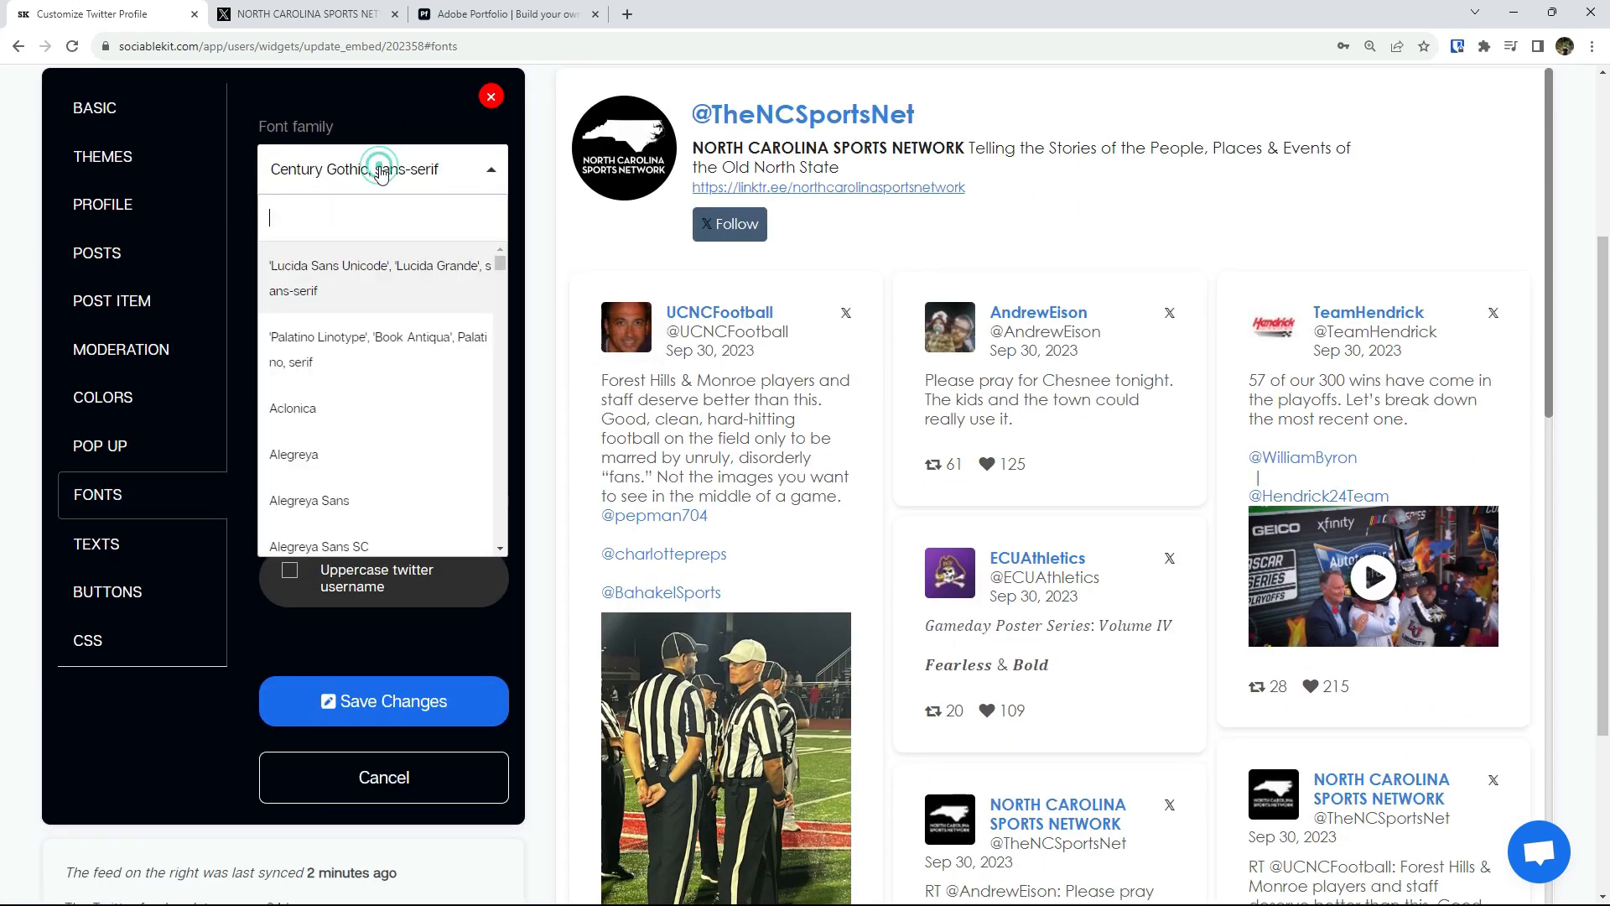
left_click(361, 281)
left_click(369, 696)
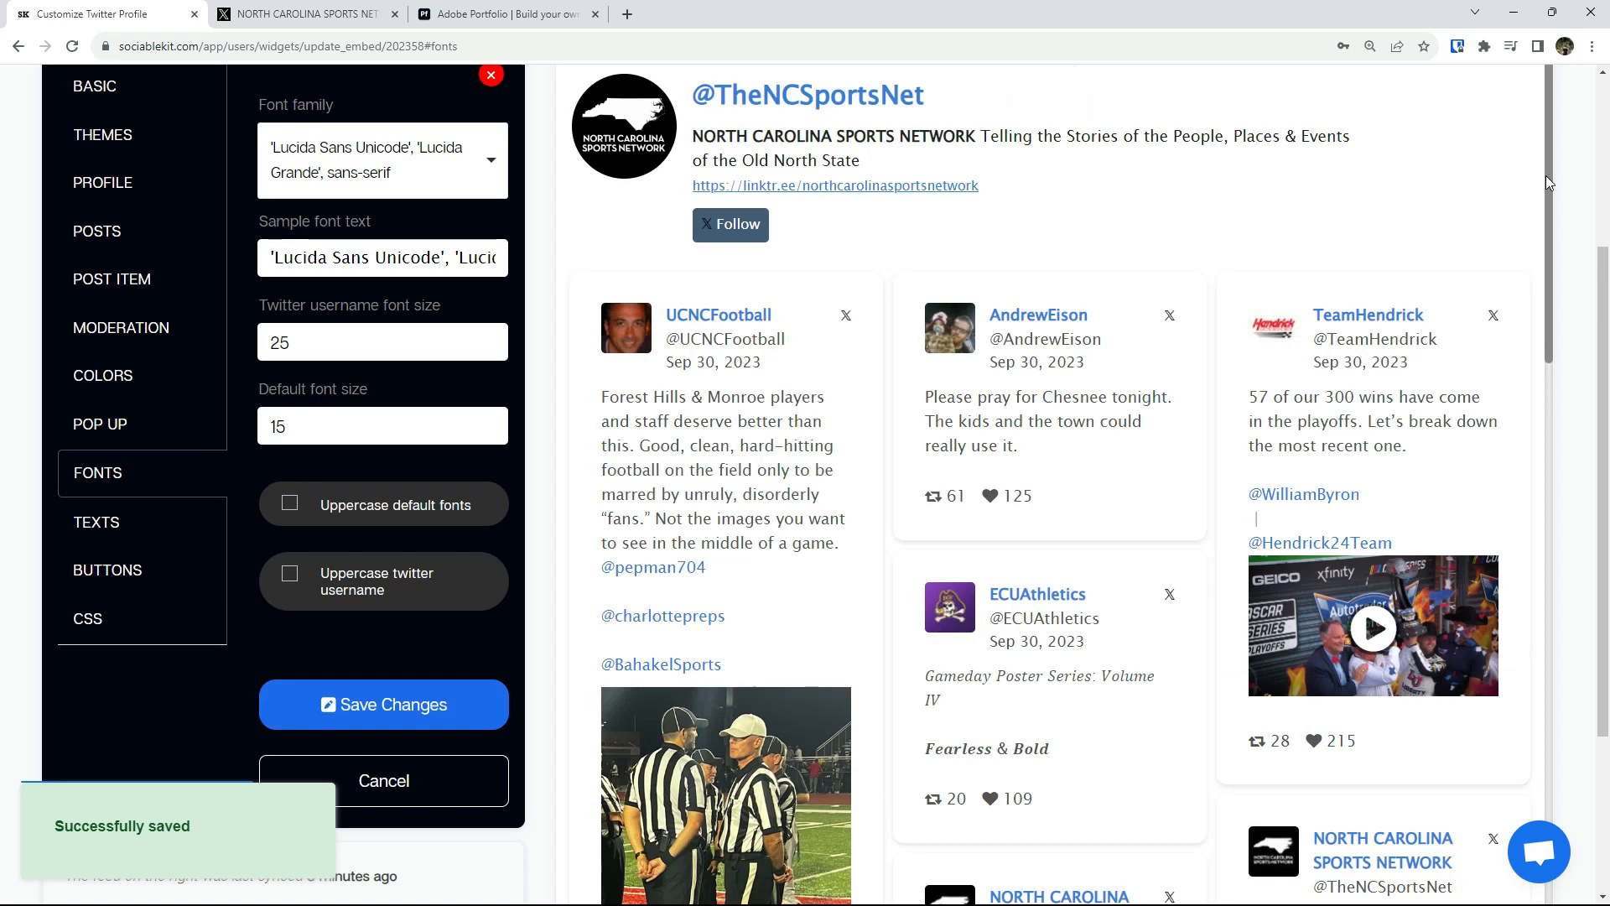
mouse_move(1547, 169)
left_mouse_down()
mouse_move(1547, 733)
mouse_move(1547, 151)
left_mouse_up()
- Set the font family back to Century Gothic, sans-serif and save the changes
left_click(370, 166)
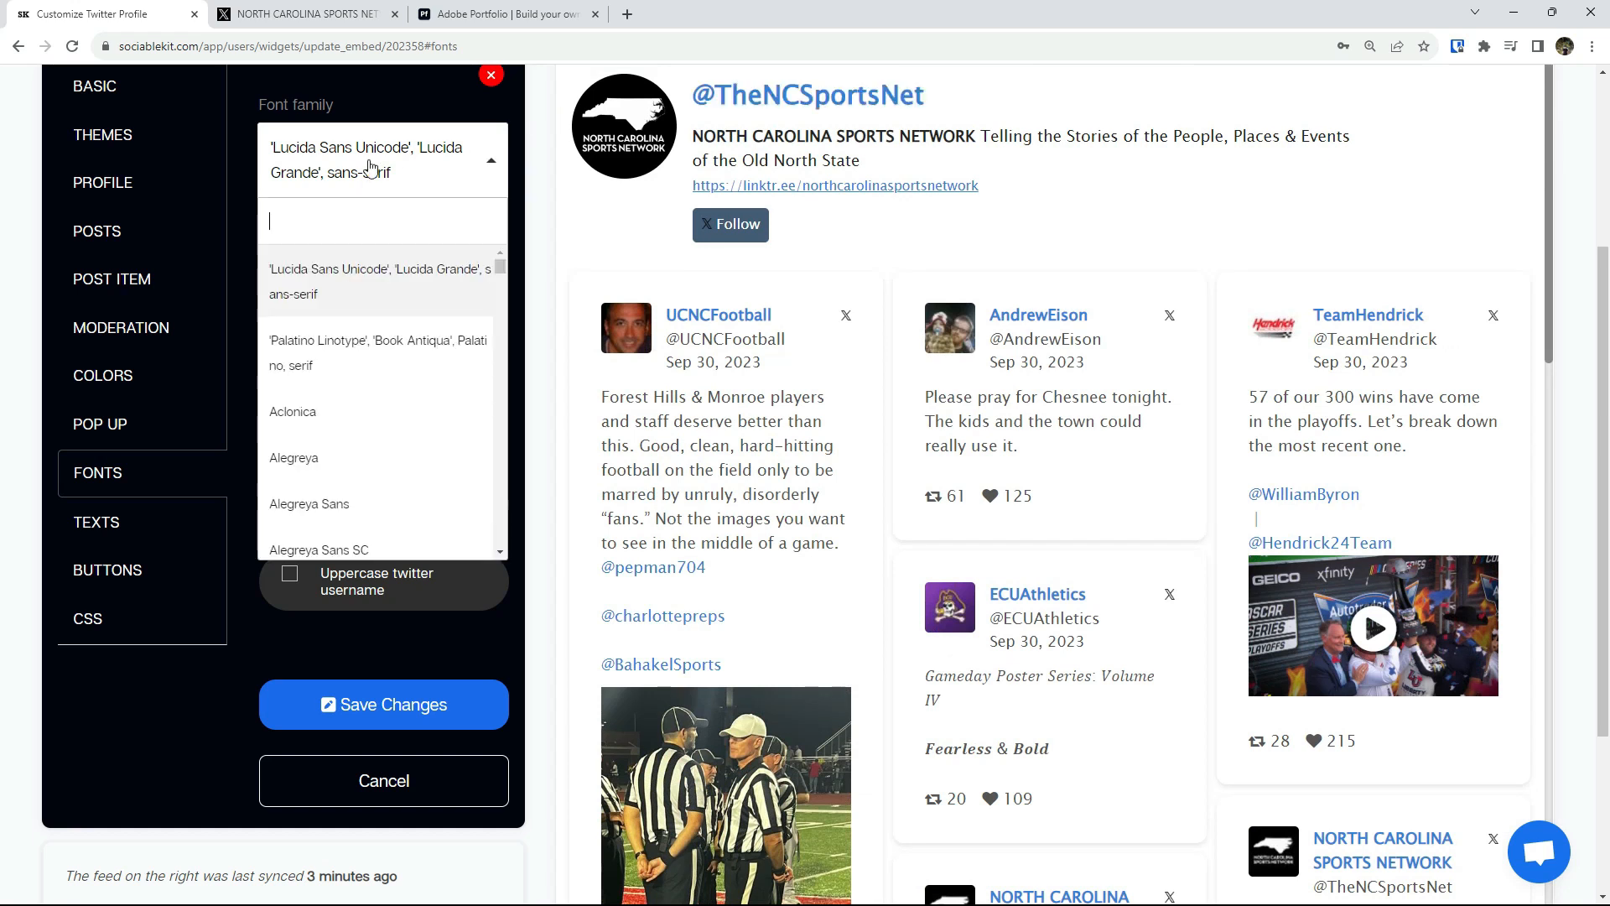
left_click(367, 364)
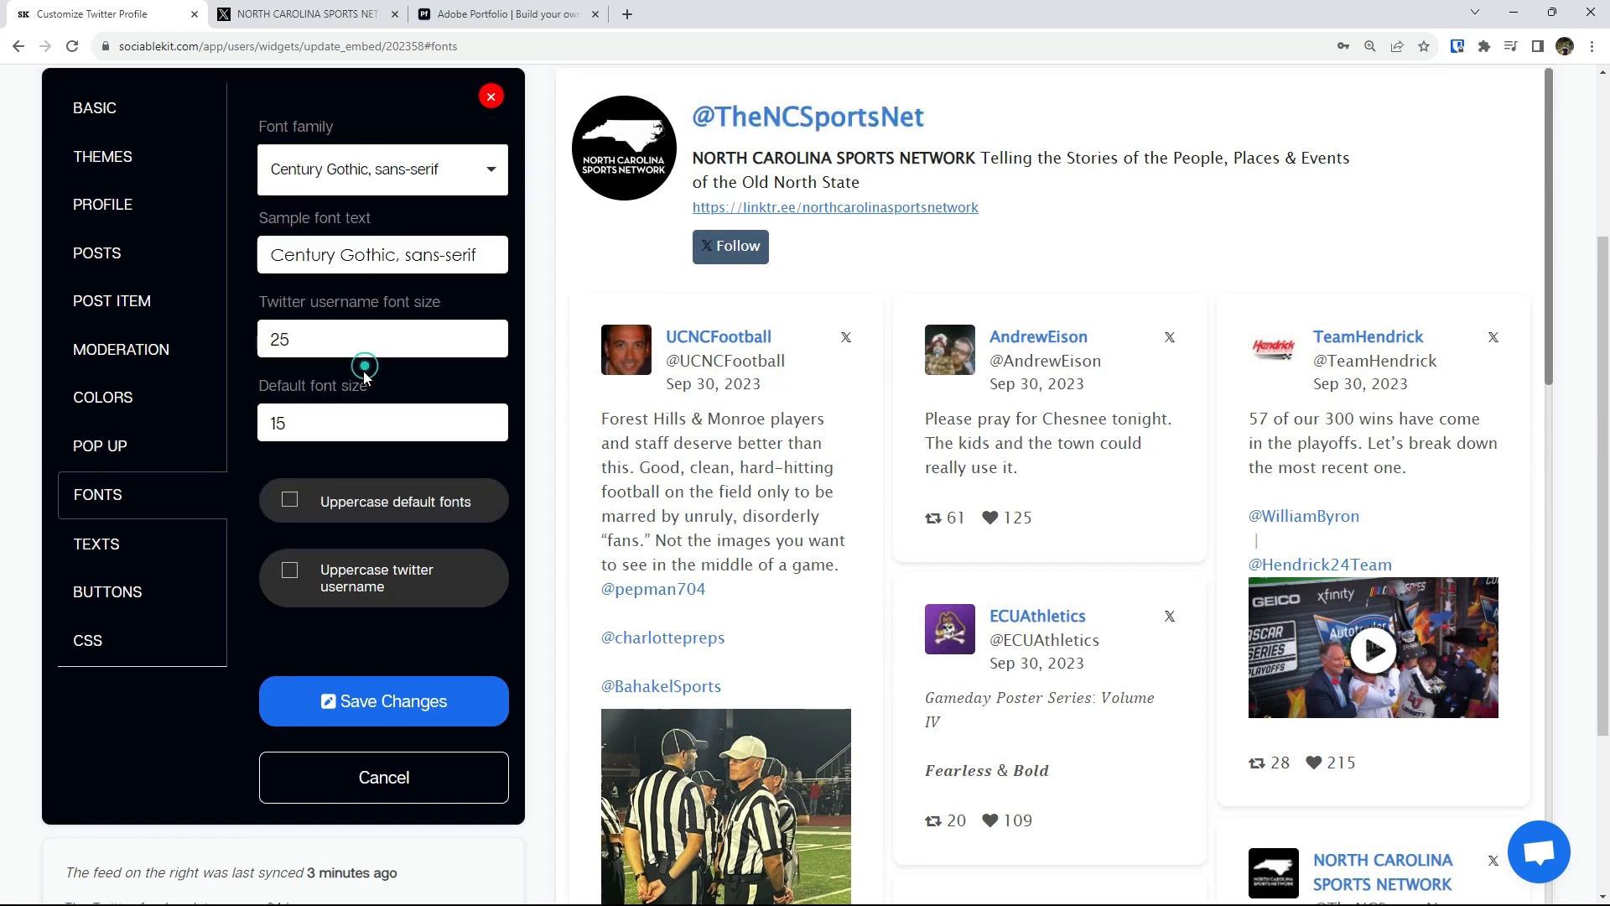
left_click(380, 700)
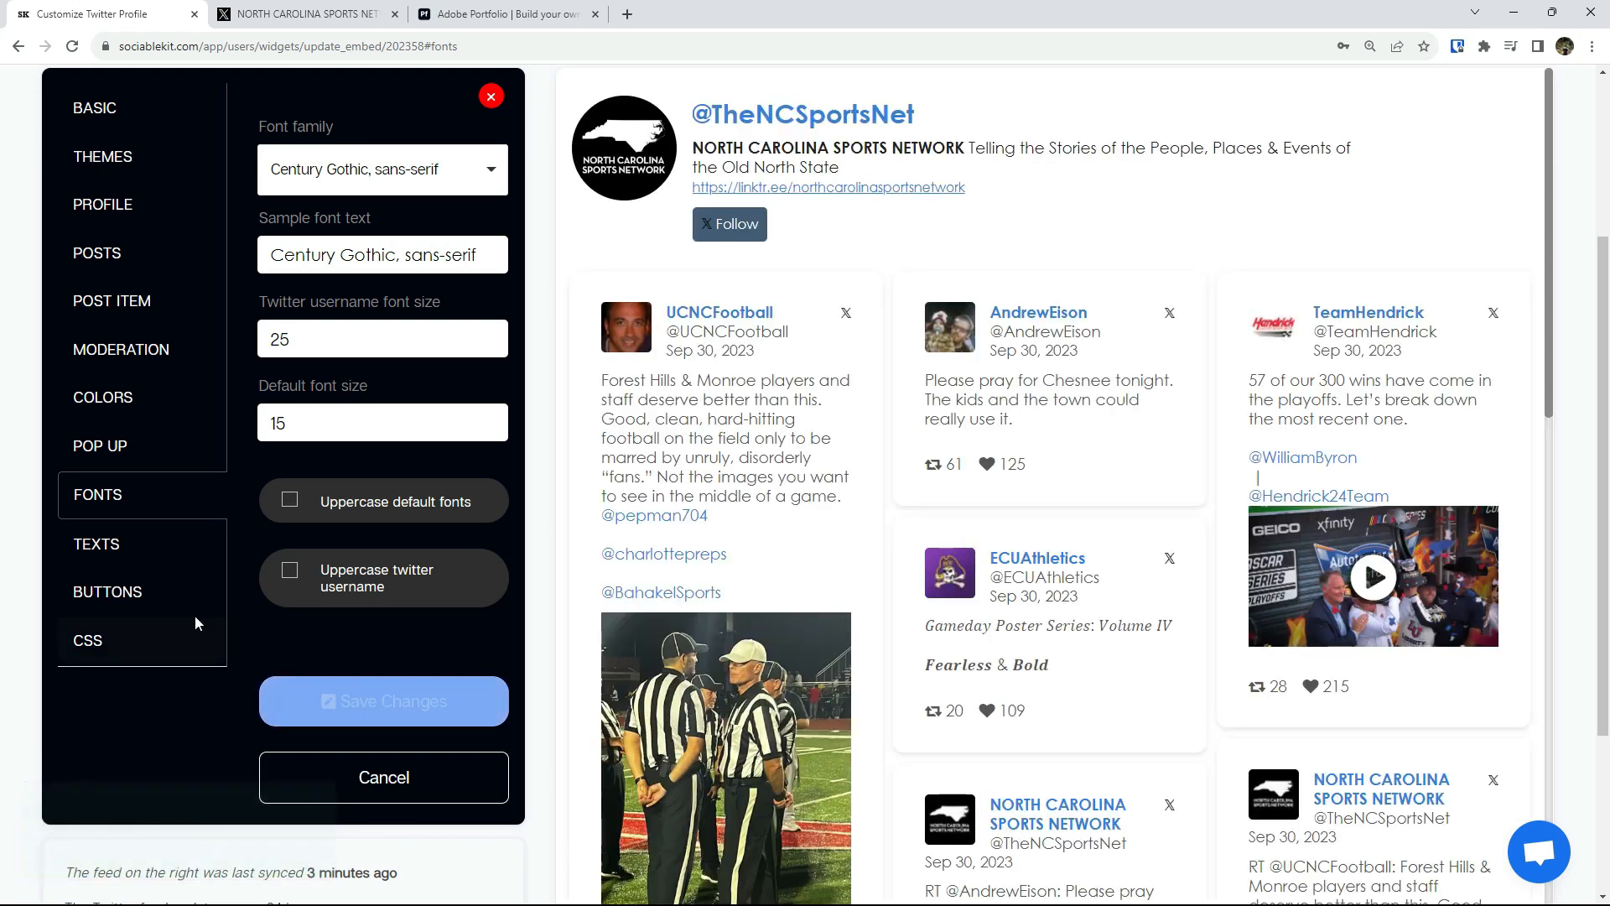
- Copy the current button background color code, and set the button background color to red, #ff0000
left_click(134, 545)
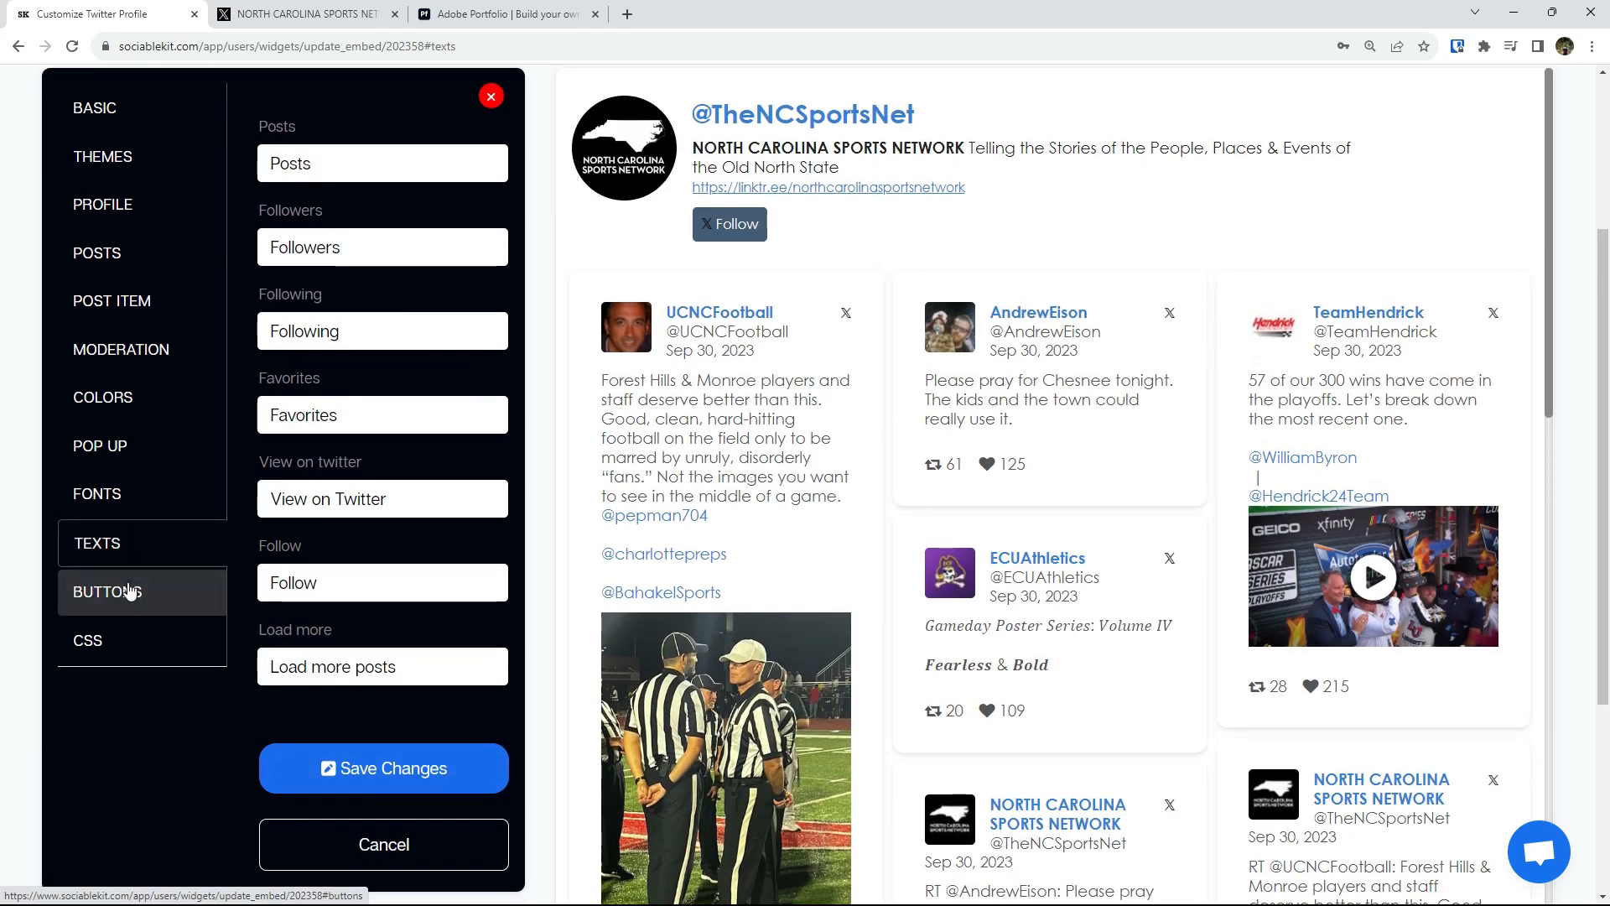
left_click(127, 591)
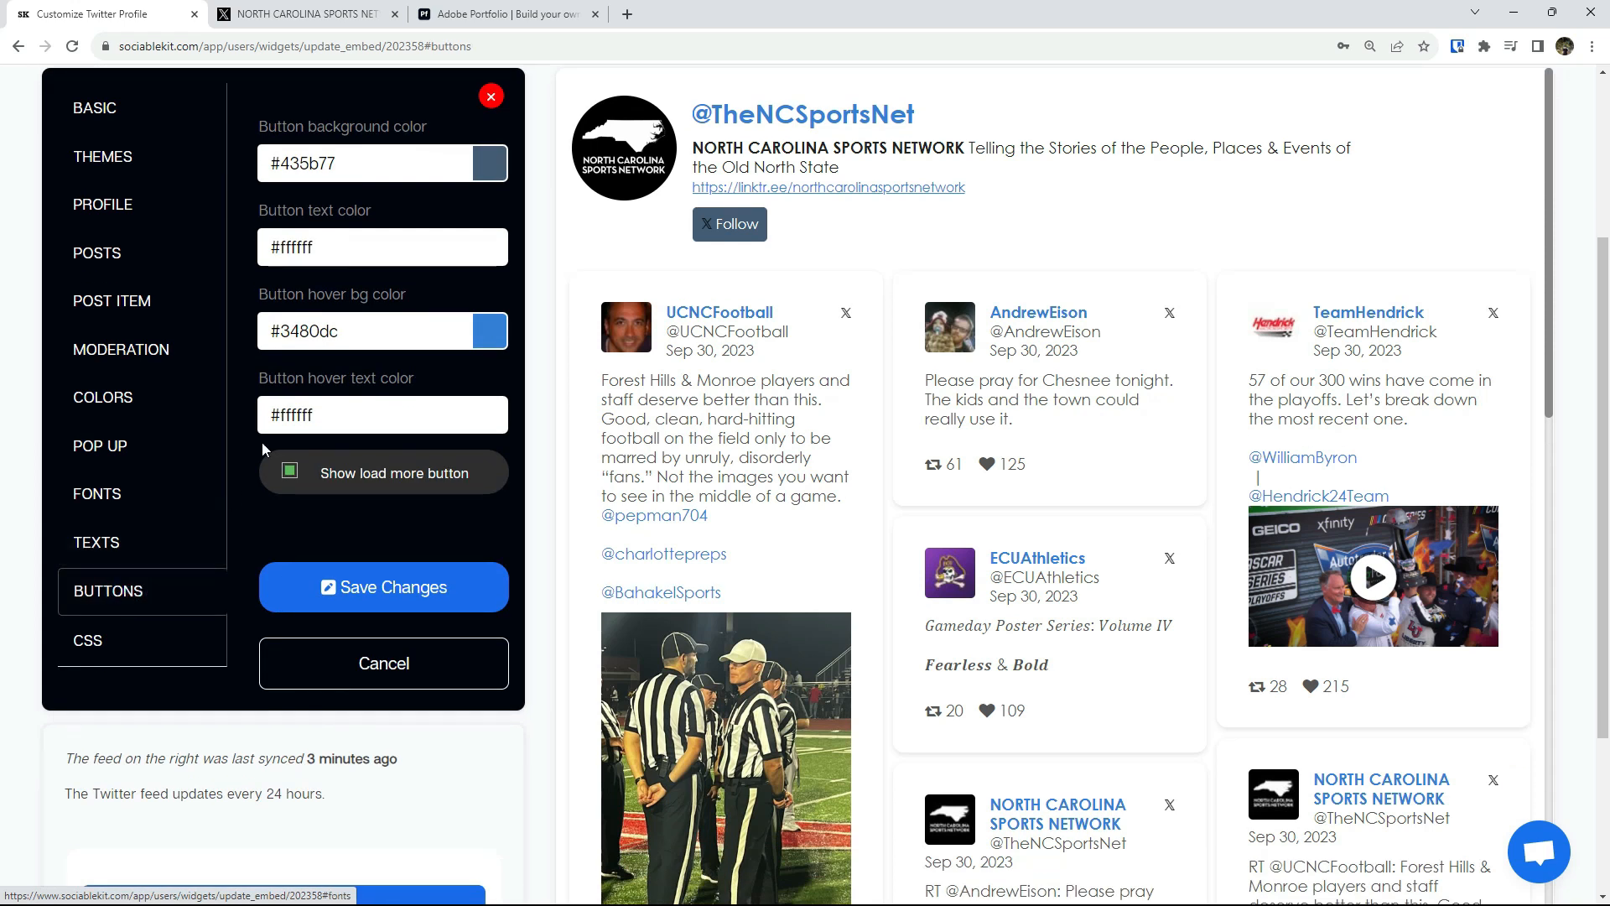
left_click(367, 161)
key("ctrl+c")
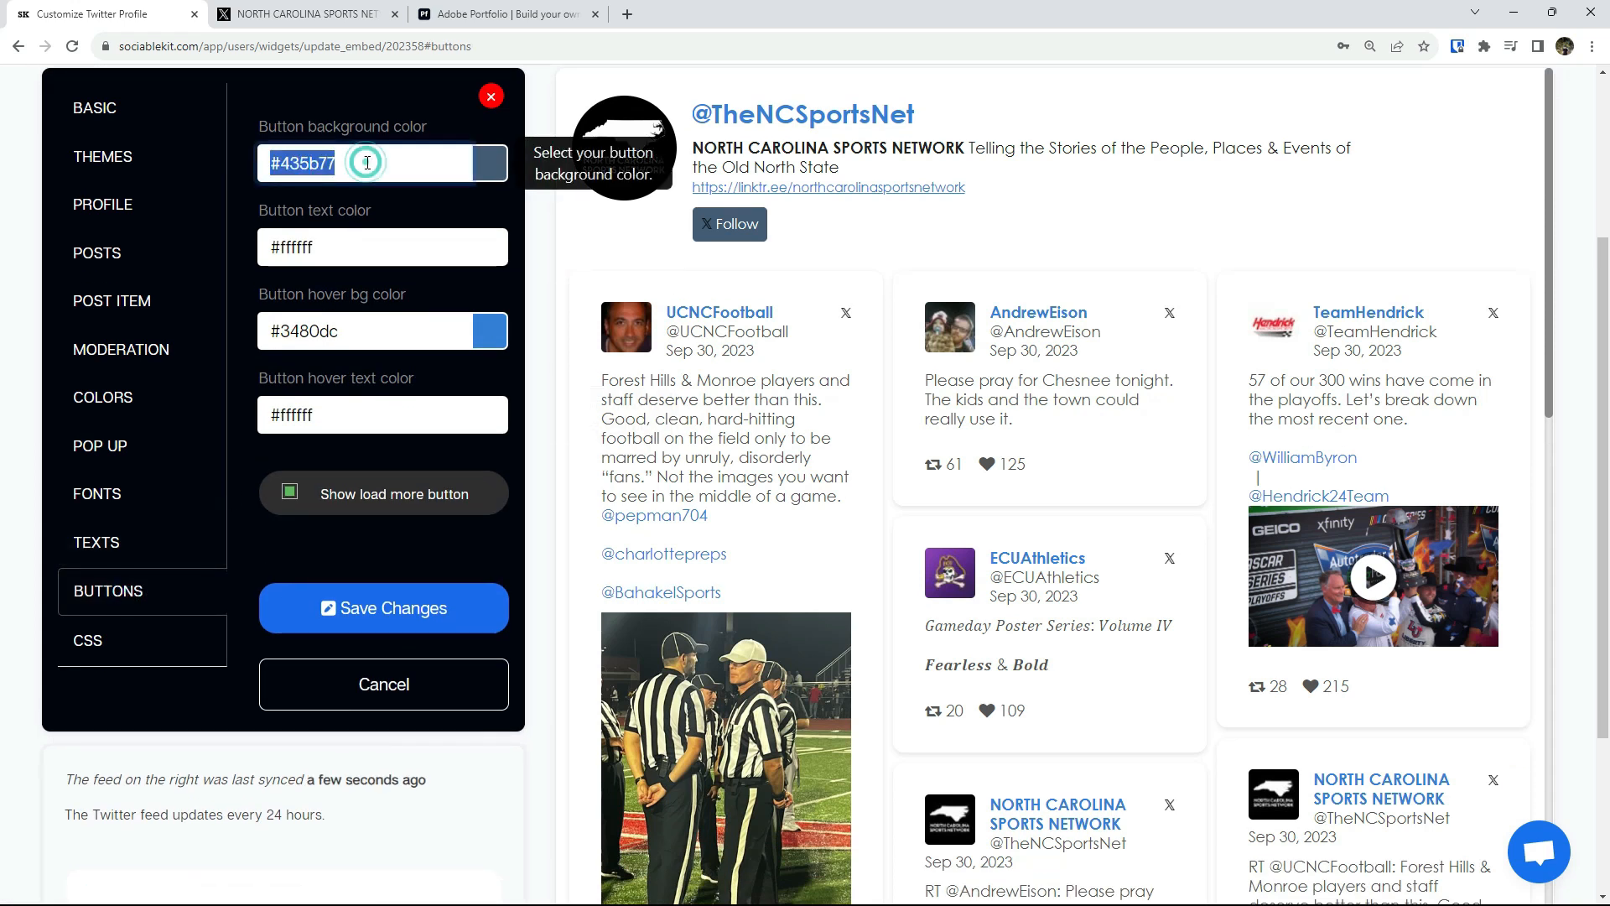
left_click(493, 169)
left_click(478, 193)
left_click(447, 204)
left_click_drag(447, 205, 466, 190)
- Set the button text color to yellow, #ffff00, and save the changes
left_click(483, 248)
left_click_drag(453, 290, 490, 270)
left_click(529, 311)
left_click(373, 611)
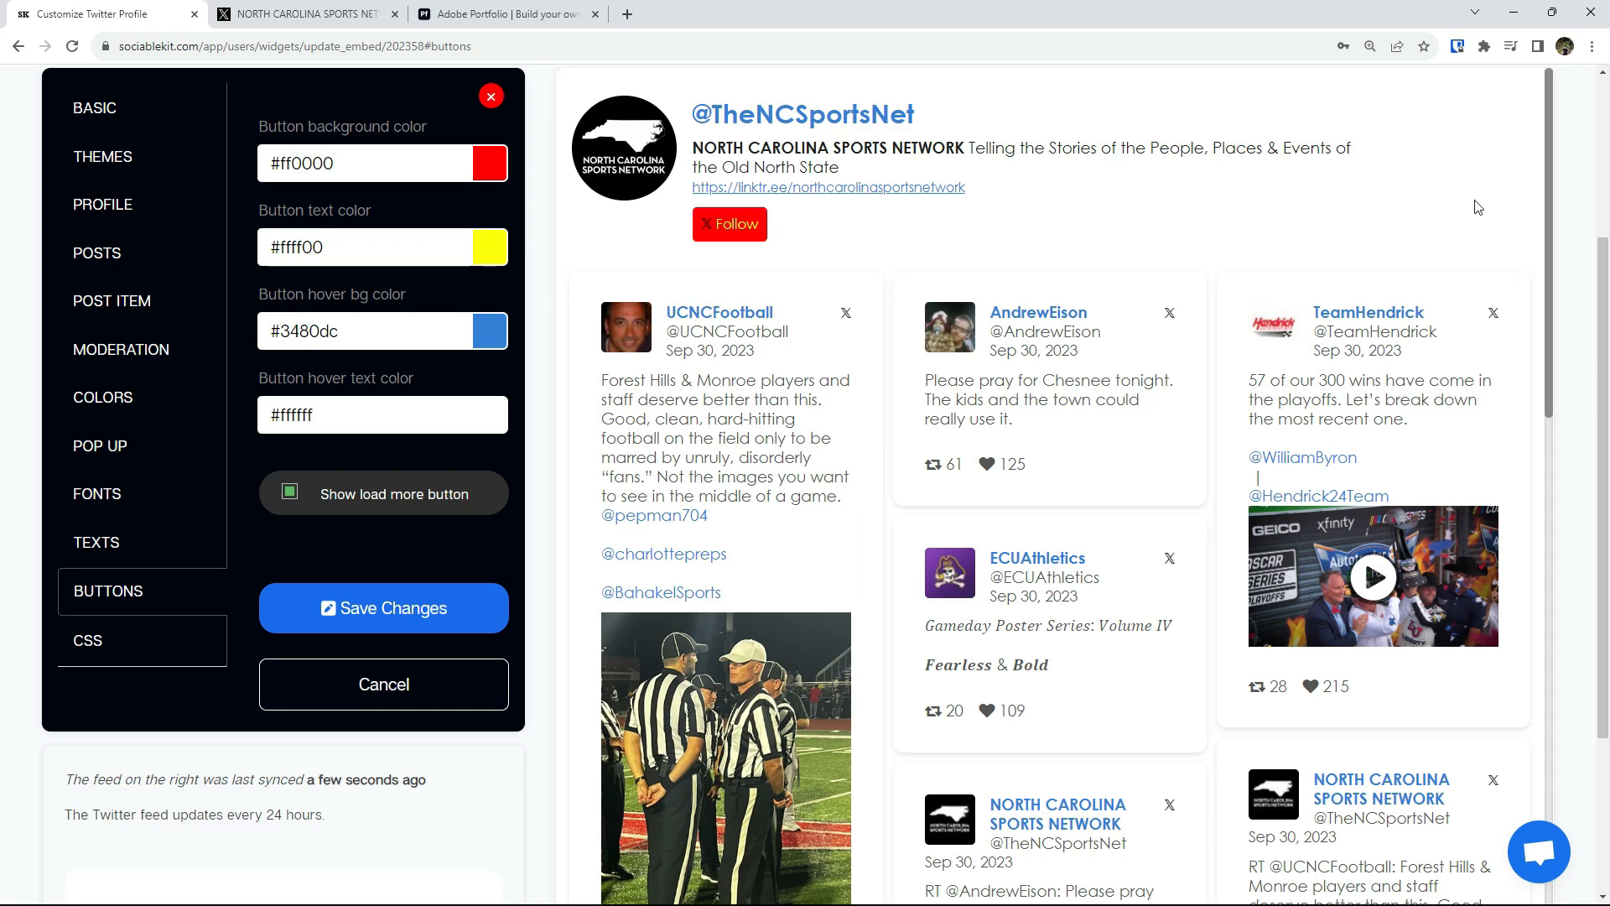
- Load more posts at the end of the feed preview and browse through them
left_click_drag(1548, 163, 1518, 890)
left_click_drag(1605, 345, 1605, 502)
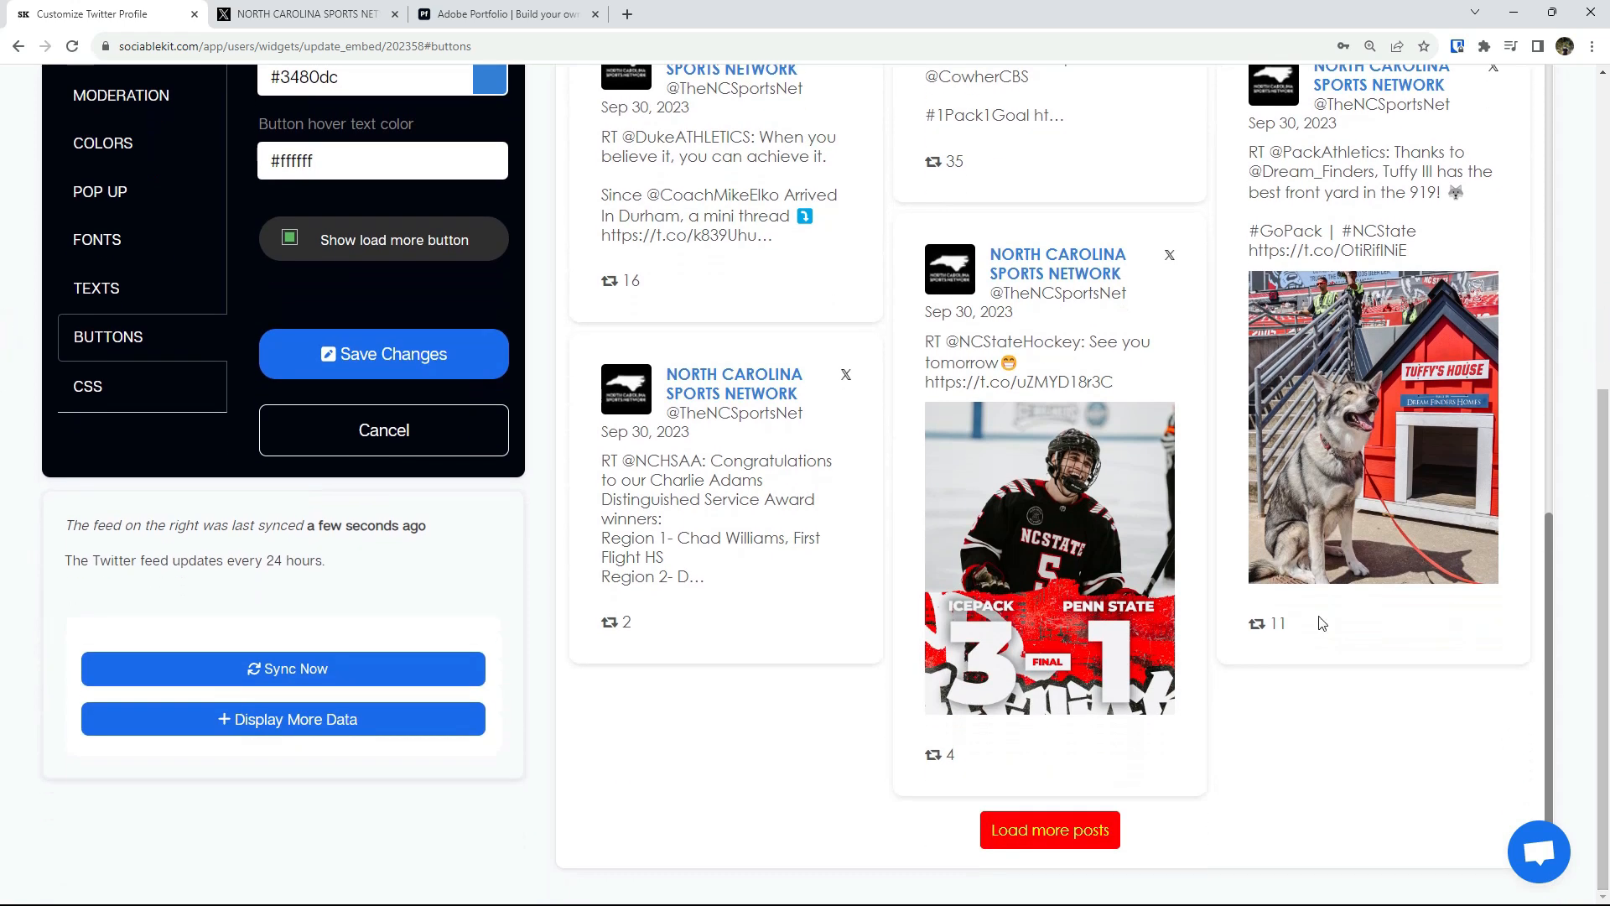
left_click(1045, 839)
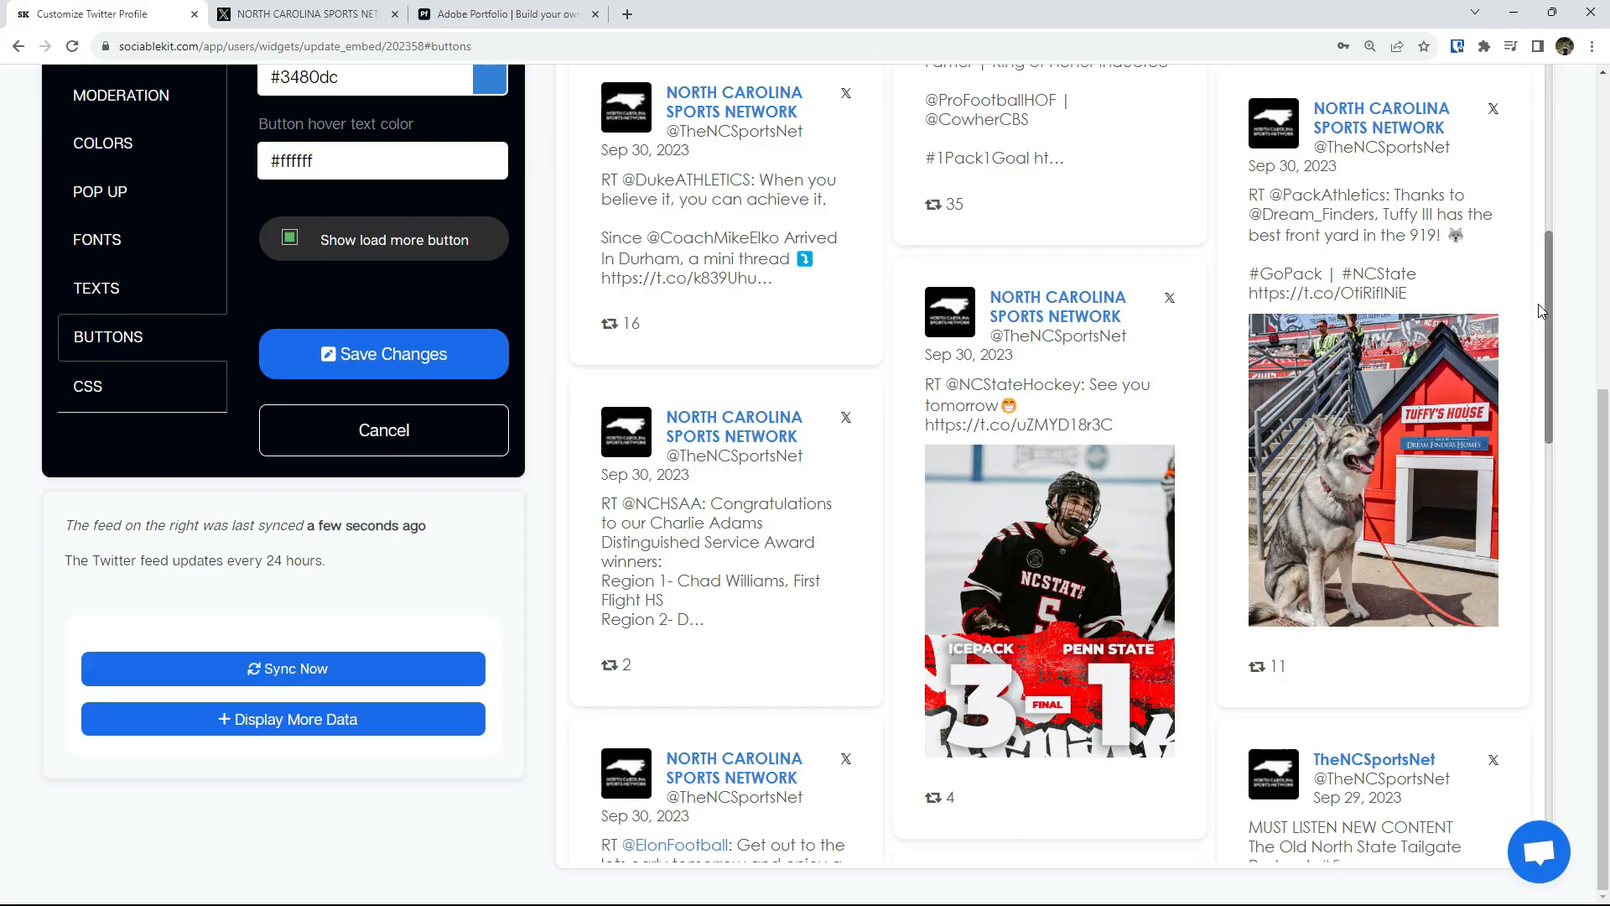
left_click_drag(1546, 290, 1491, 757)
scroll(1490, 757, "up", 20)
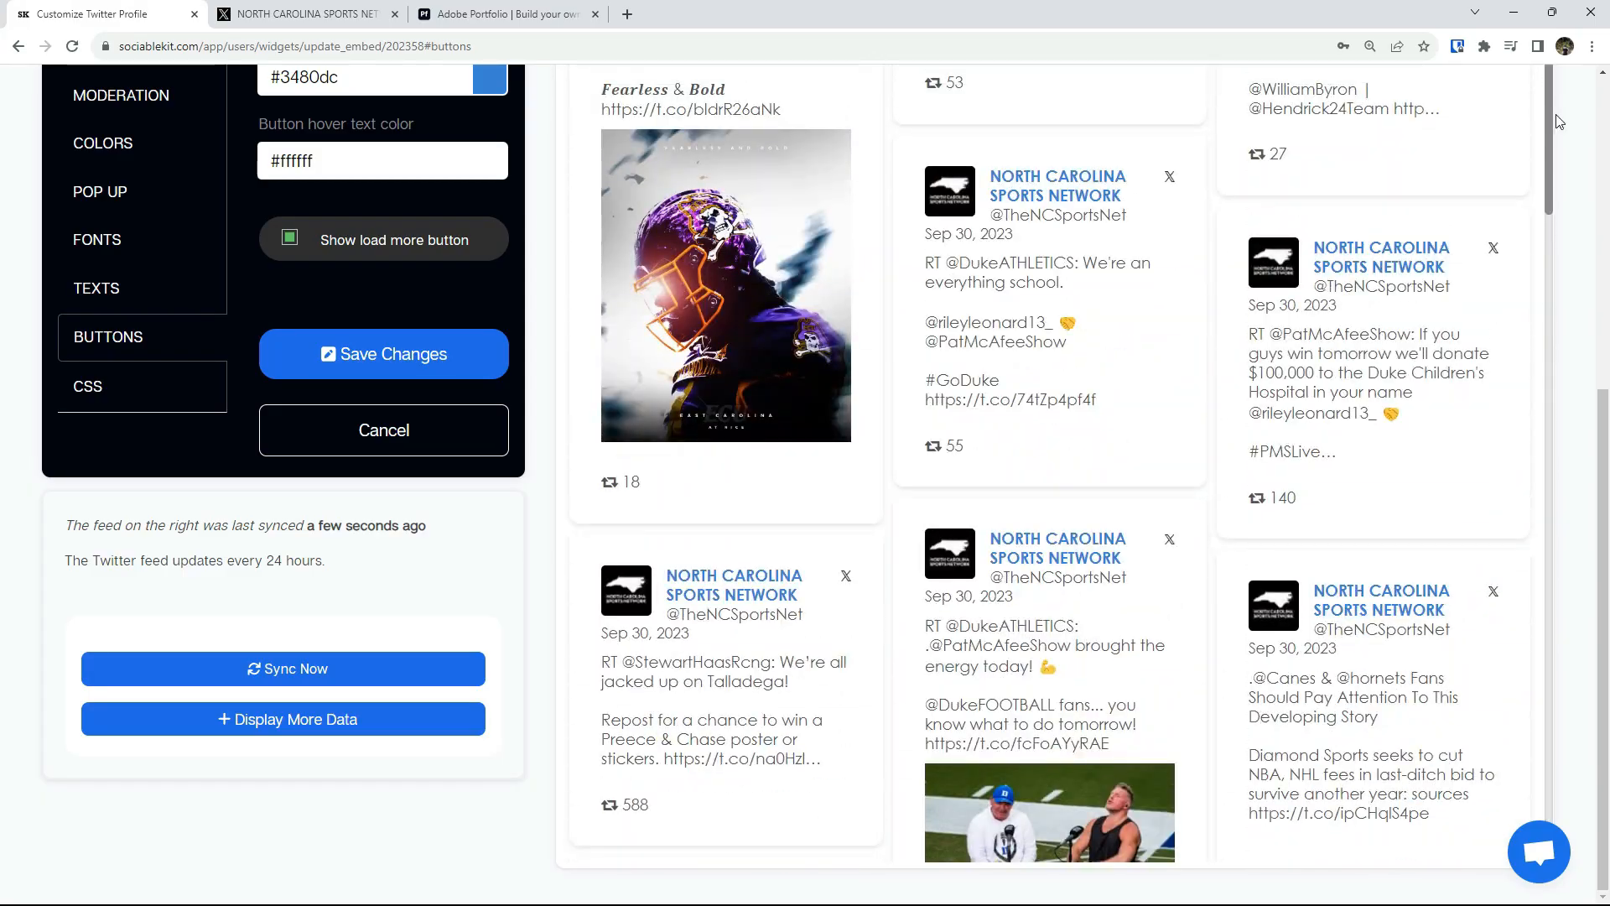
- Set the button background color back to #435b77 and the button text color to #ffffff, and save the changes
left_click_drag(1607, 463, 1608, 294)
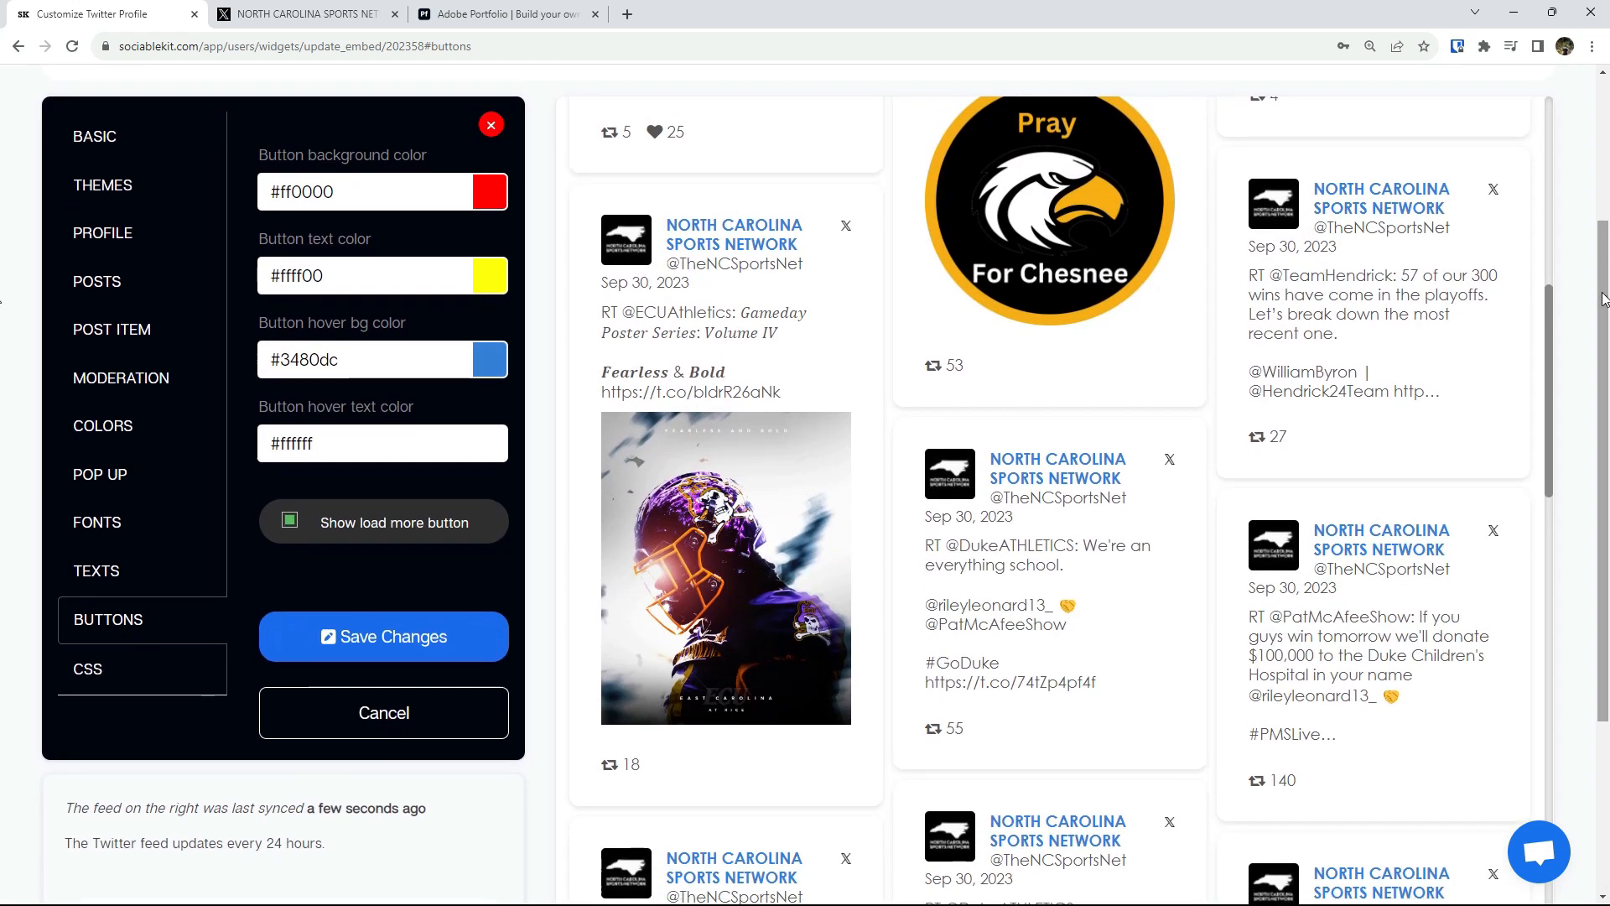
triple_click(400, 177)
key("ctrl+v")
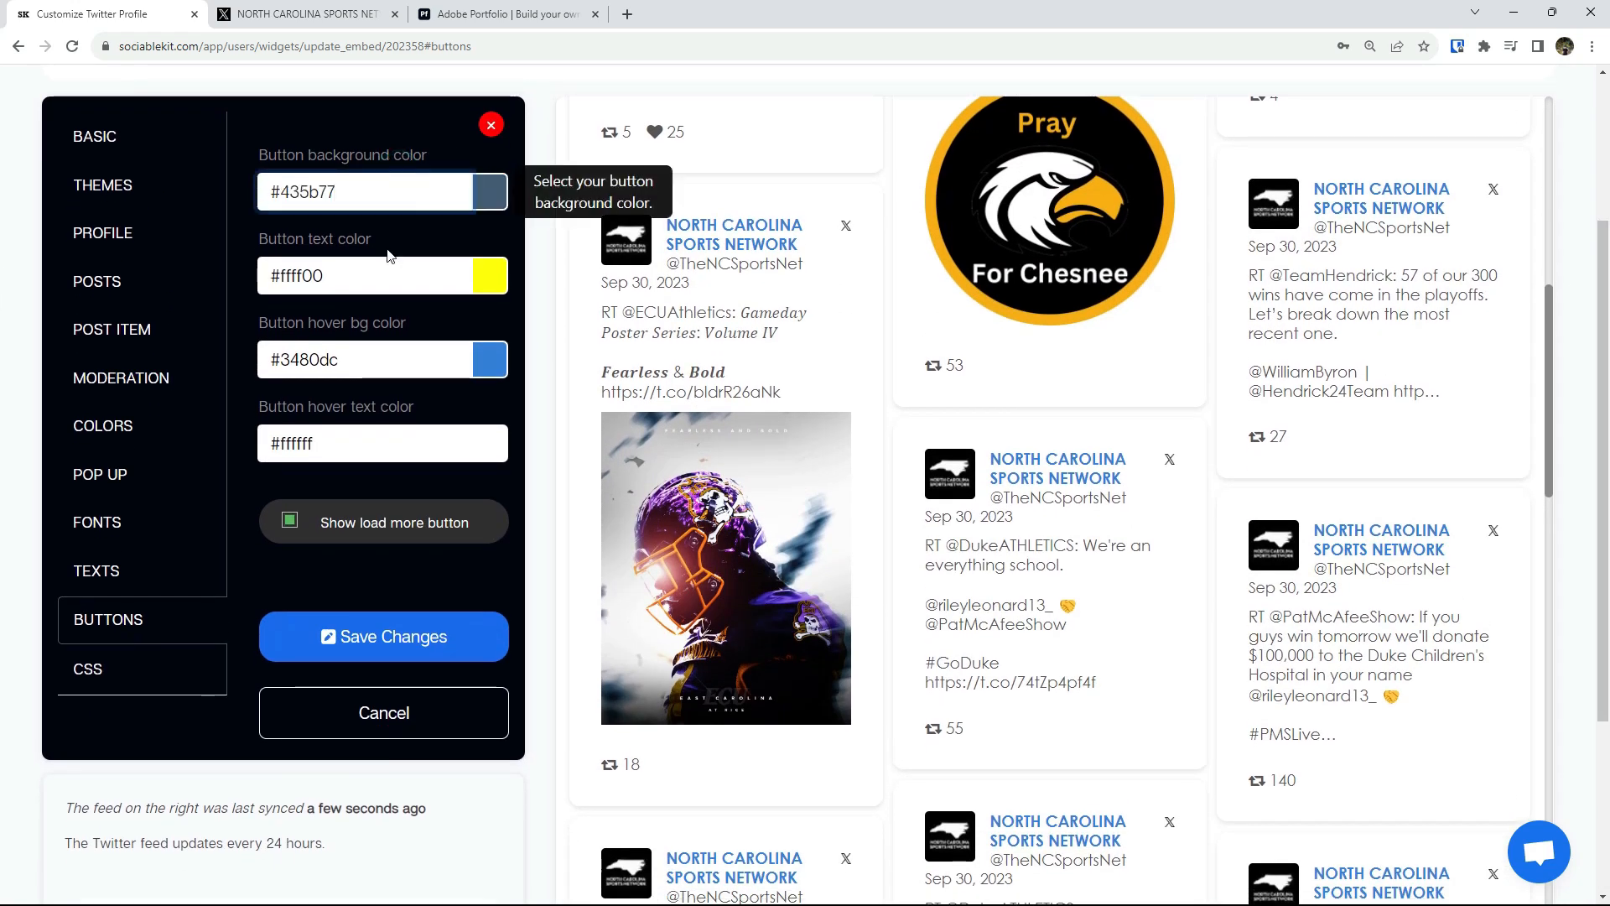
triple_click(379, 275)
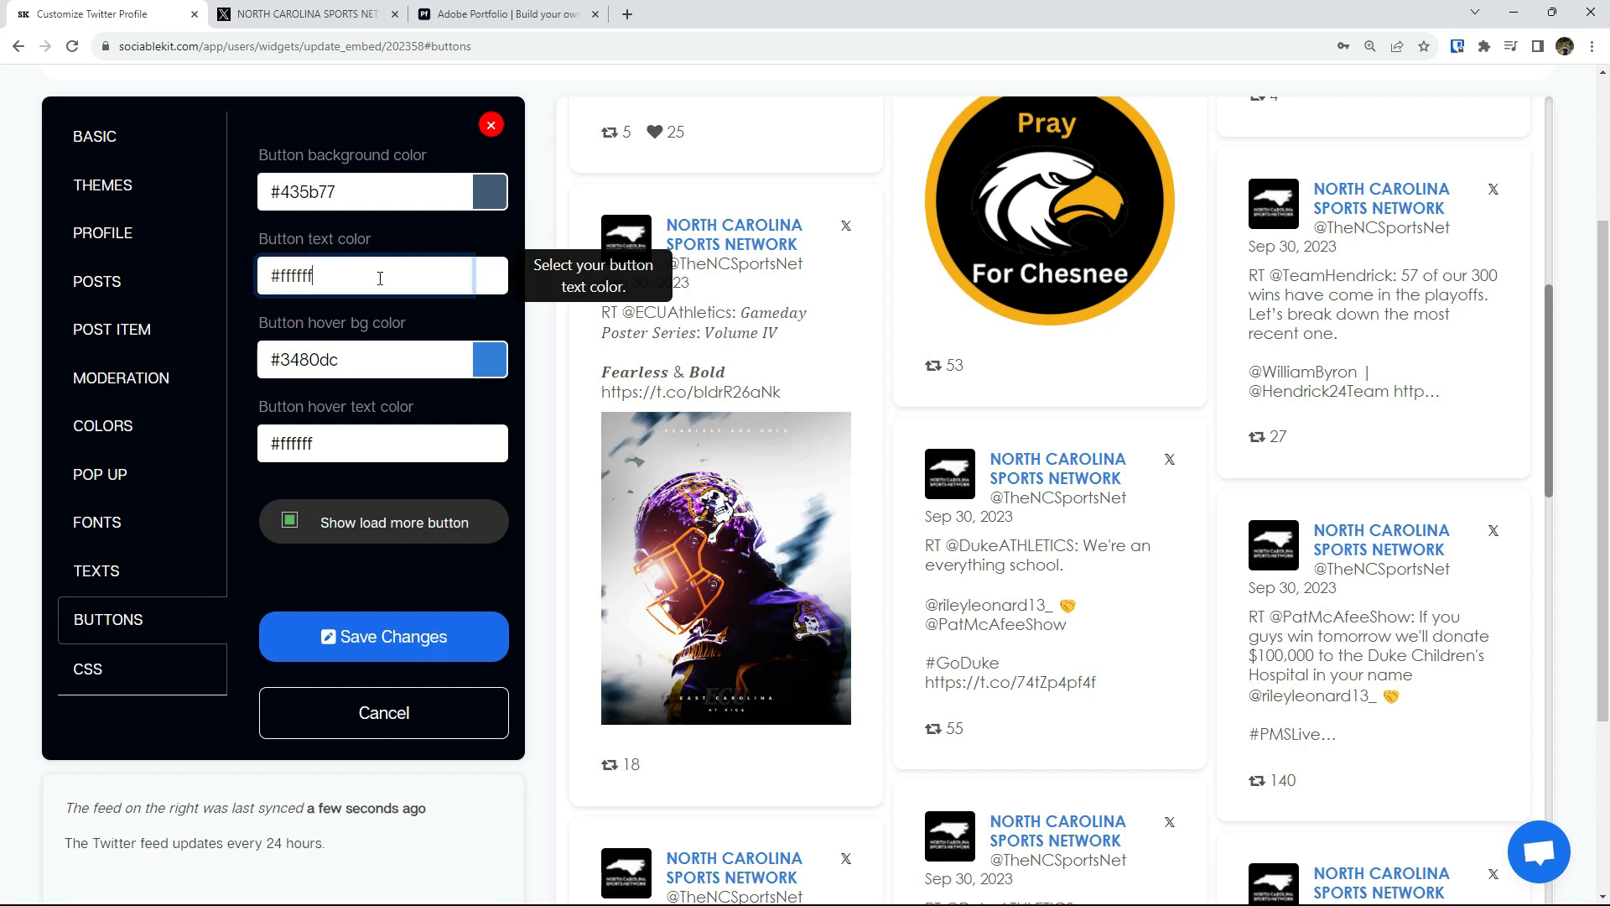
left_click(366, 637)
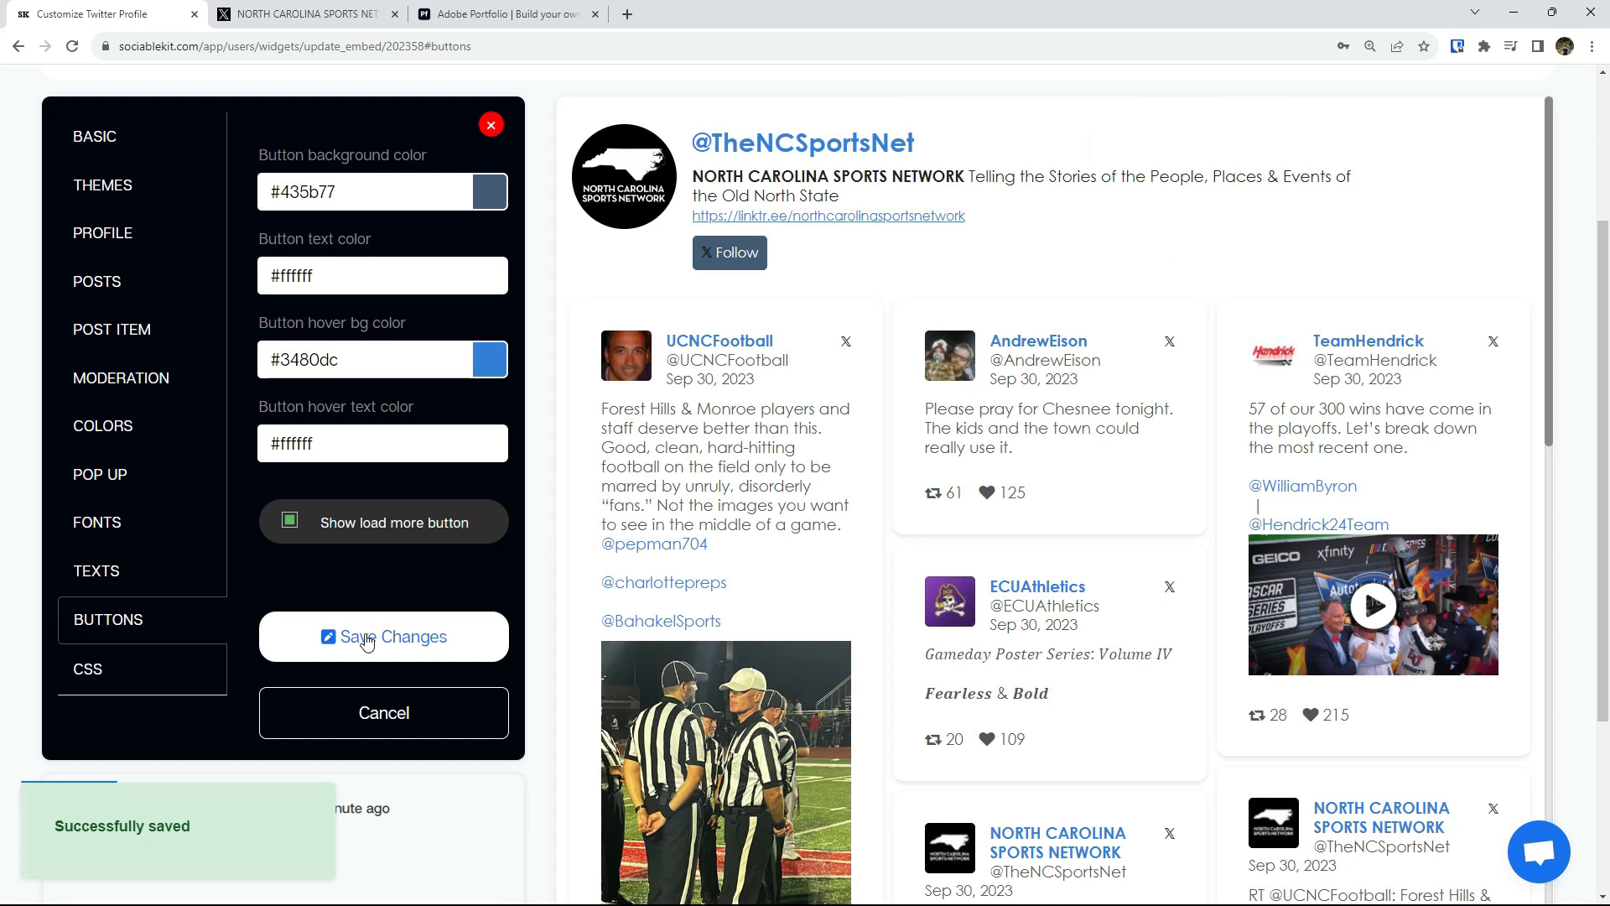
- Start embedding the widget on a website, search the website builders for "adobe", and choose Adobe Portfolio
left_click(134, 679)
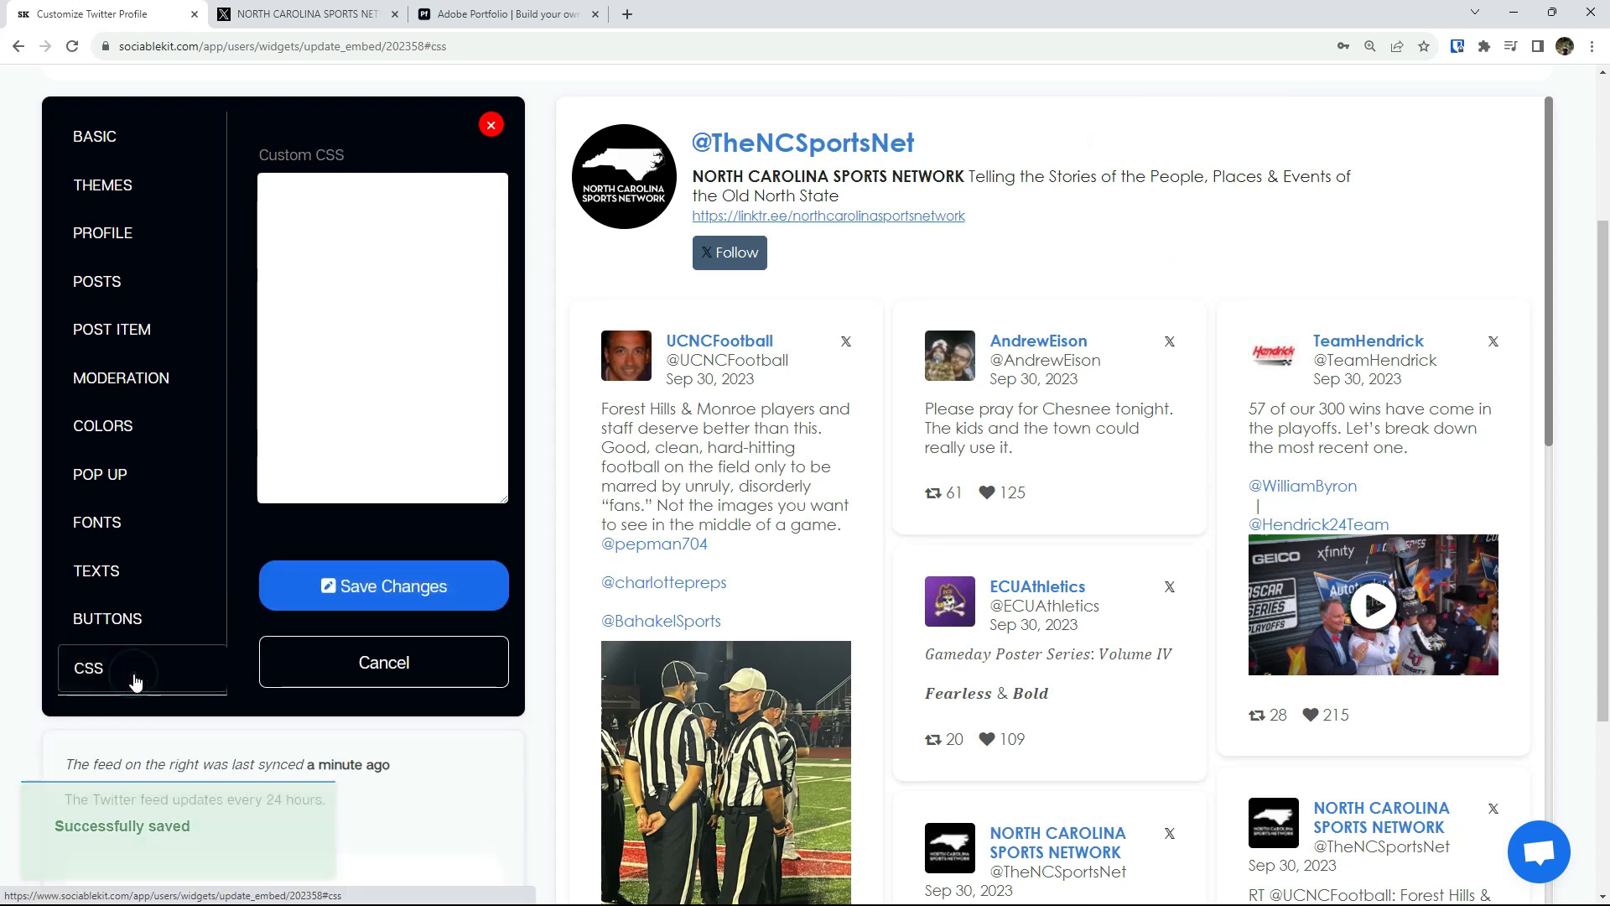
left_click(130, 137)
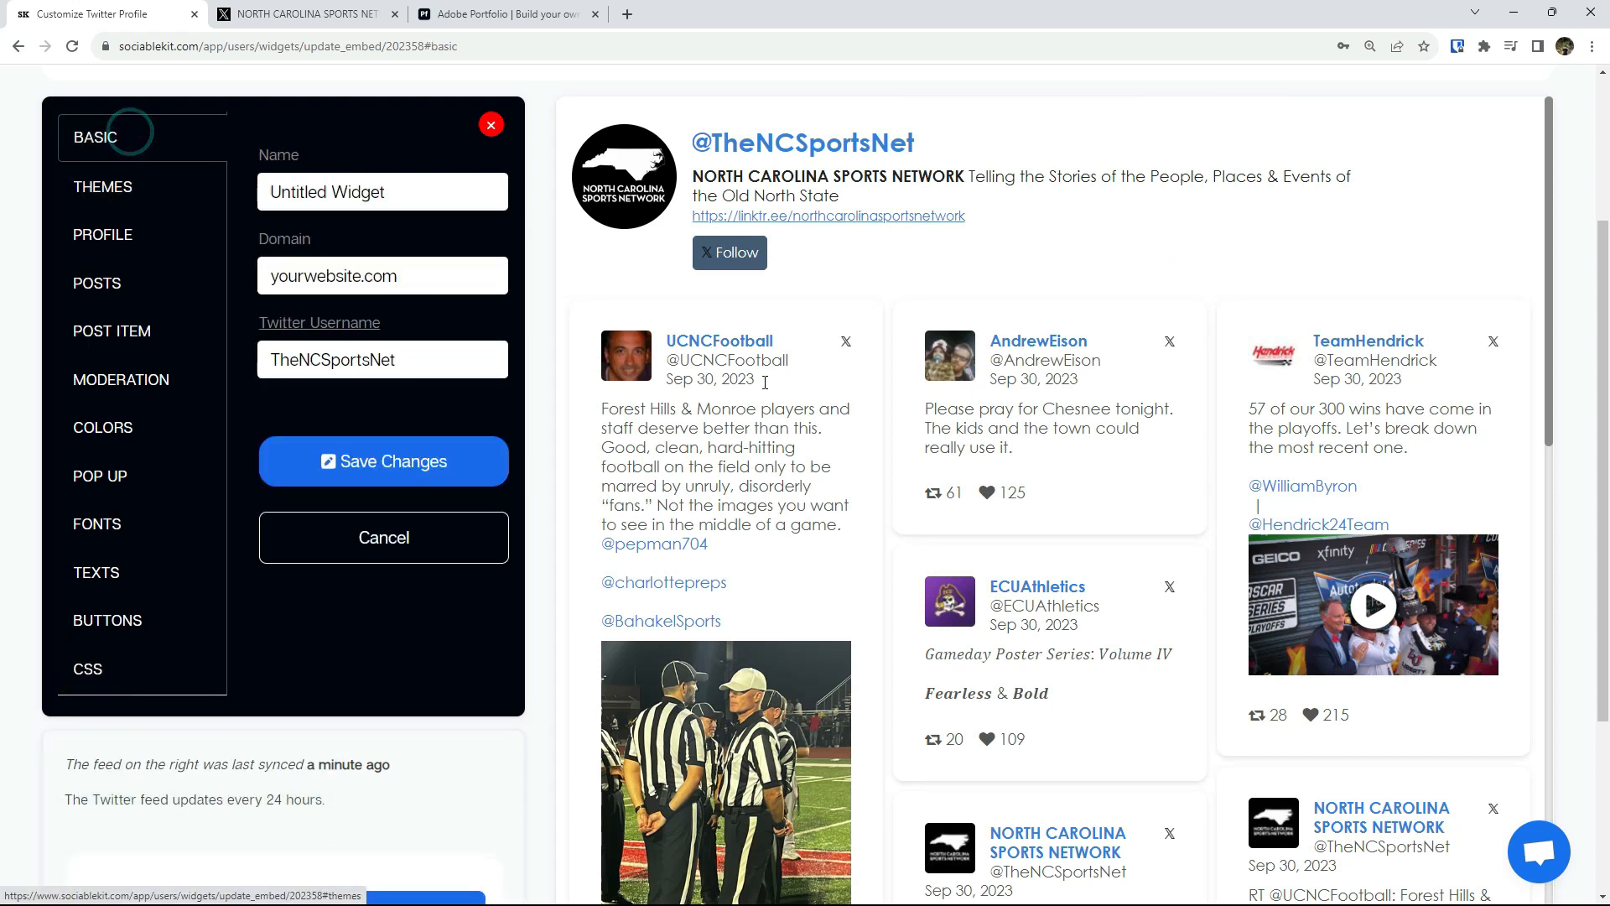
scroll(1598, 262, "up", 3)
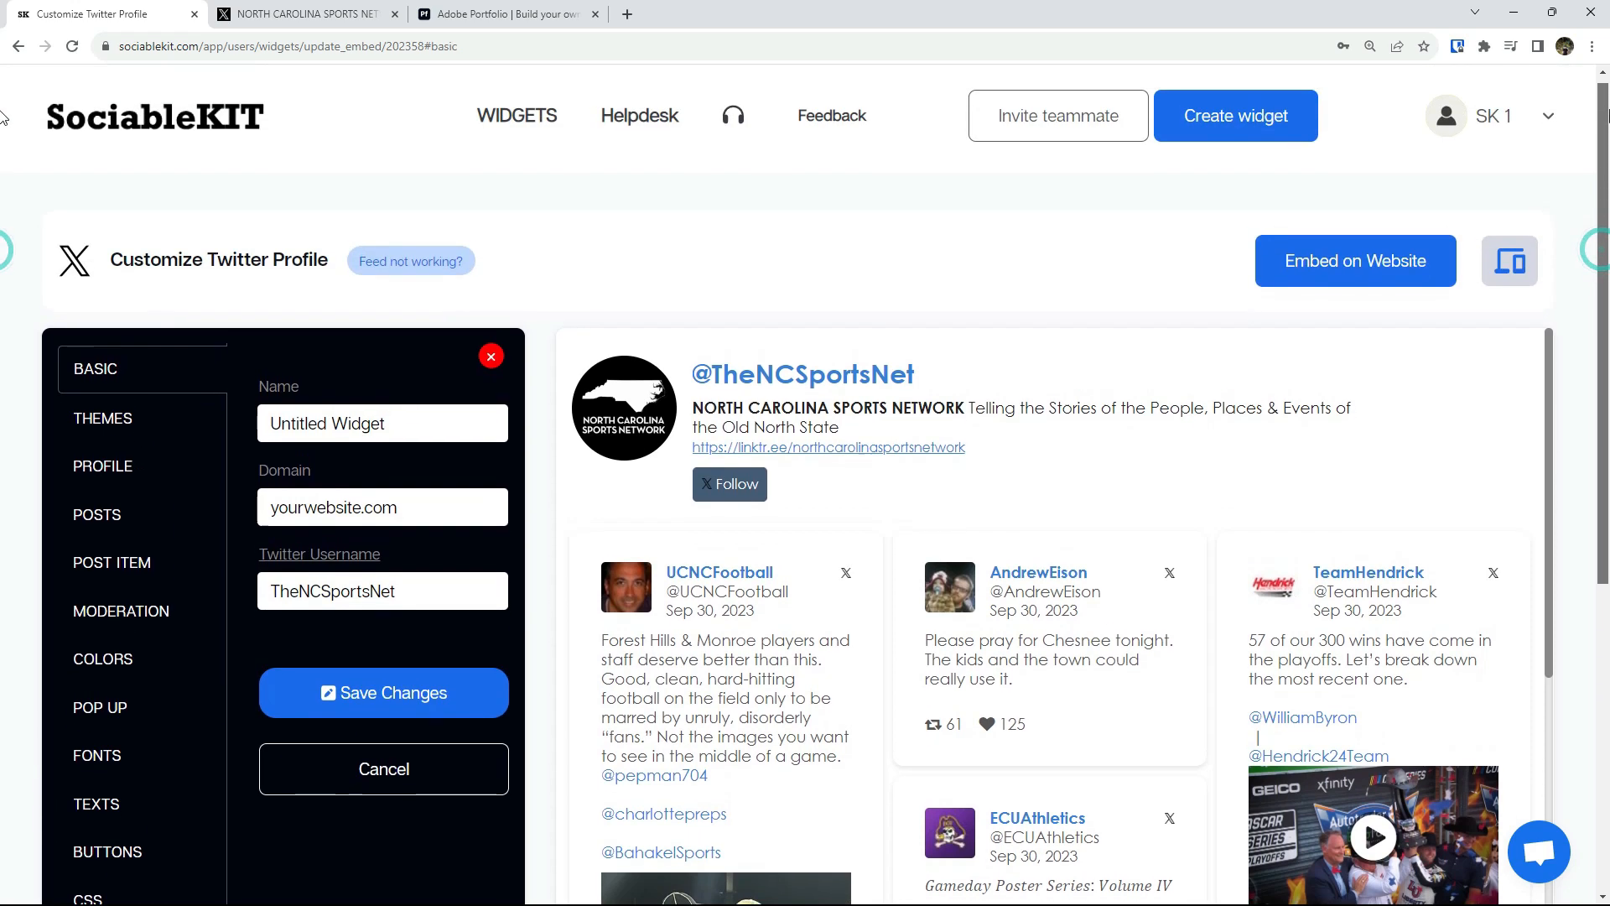
left_click(1358, 265)
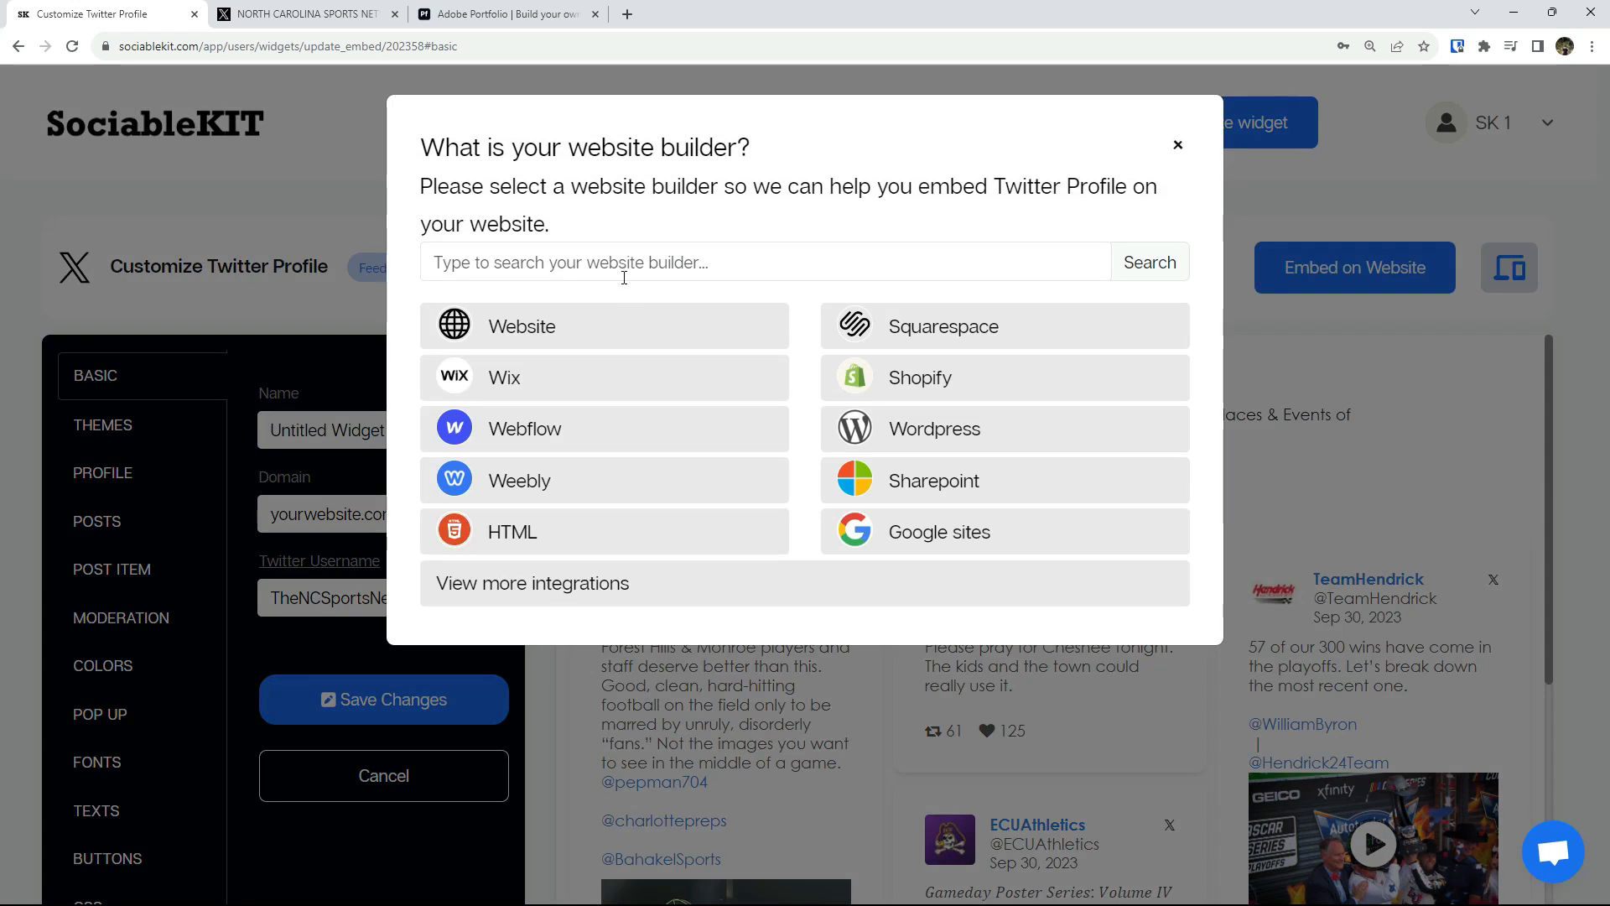
left_click(618, 265)
type("adobe")
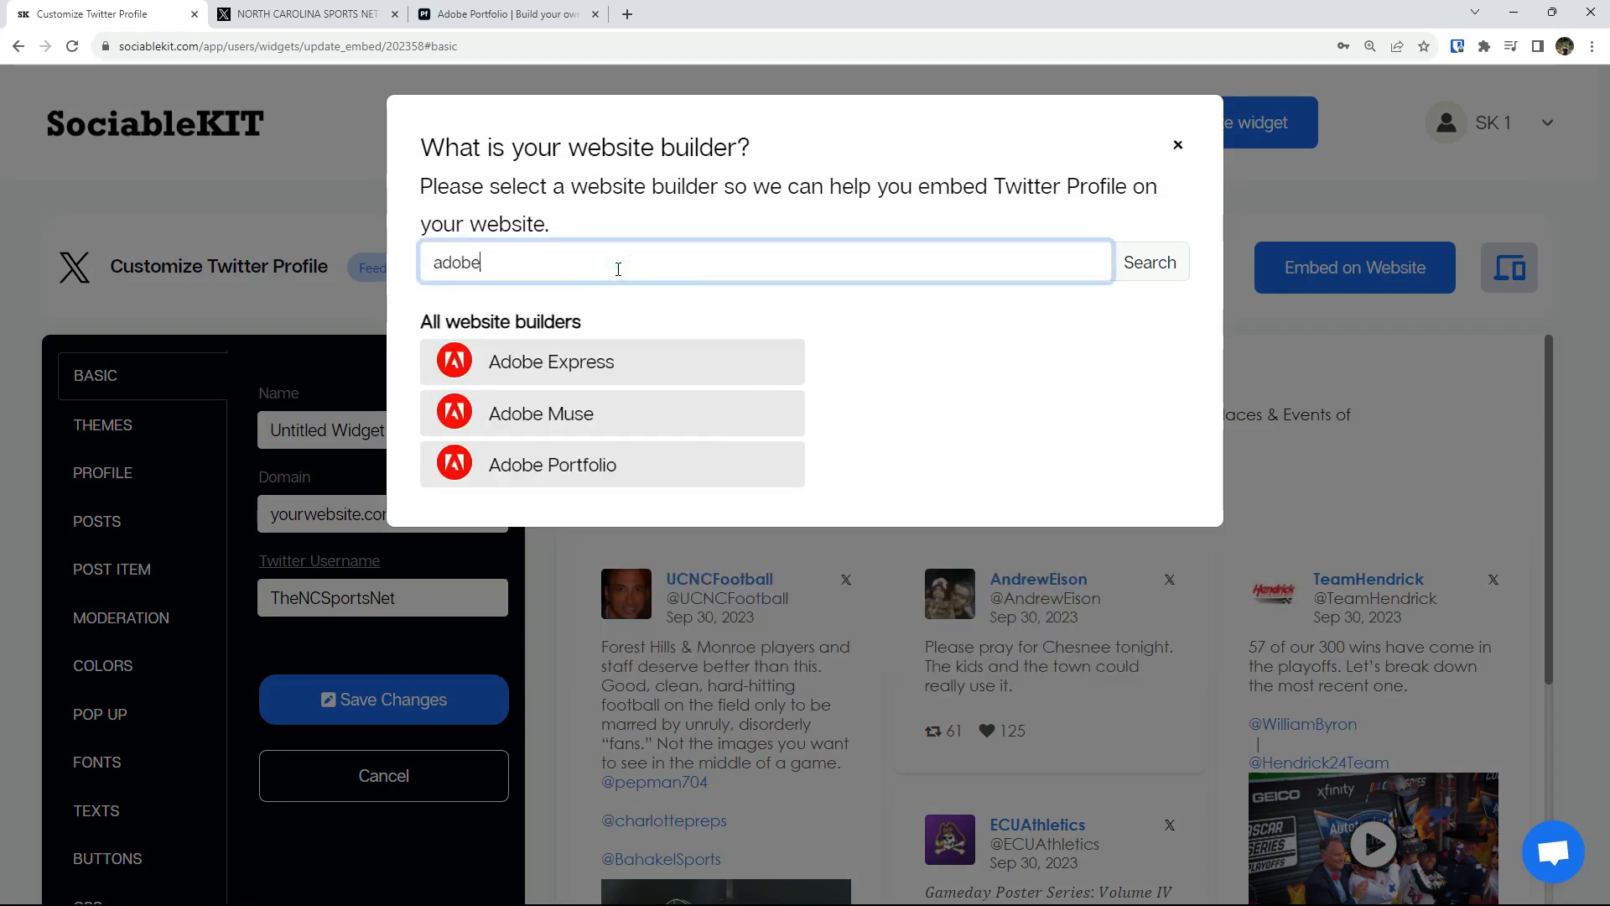
left_click(574, 470)
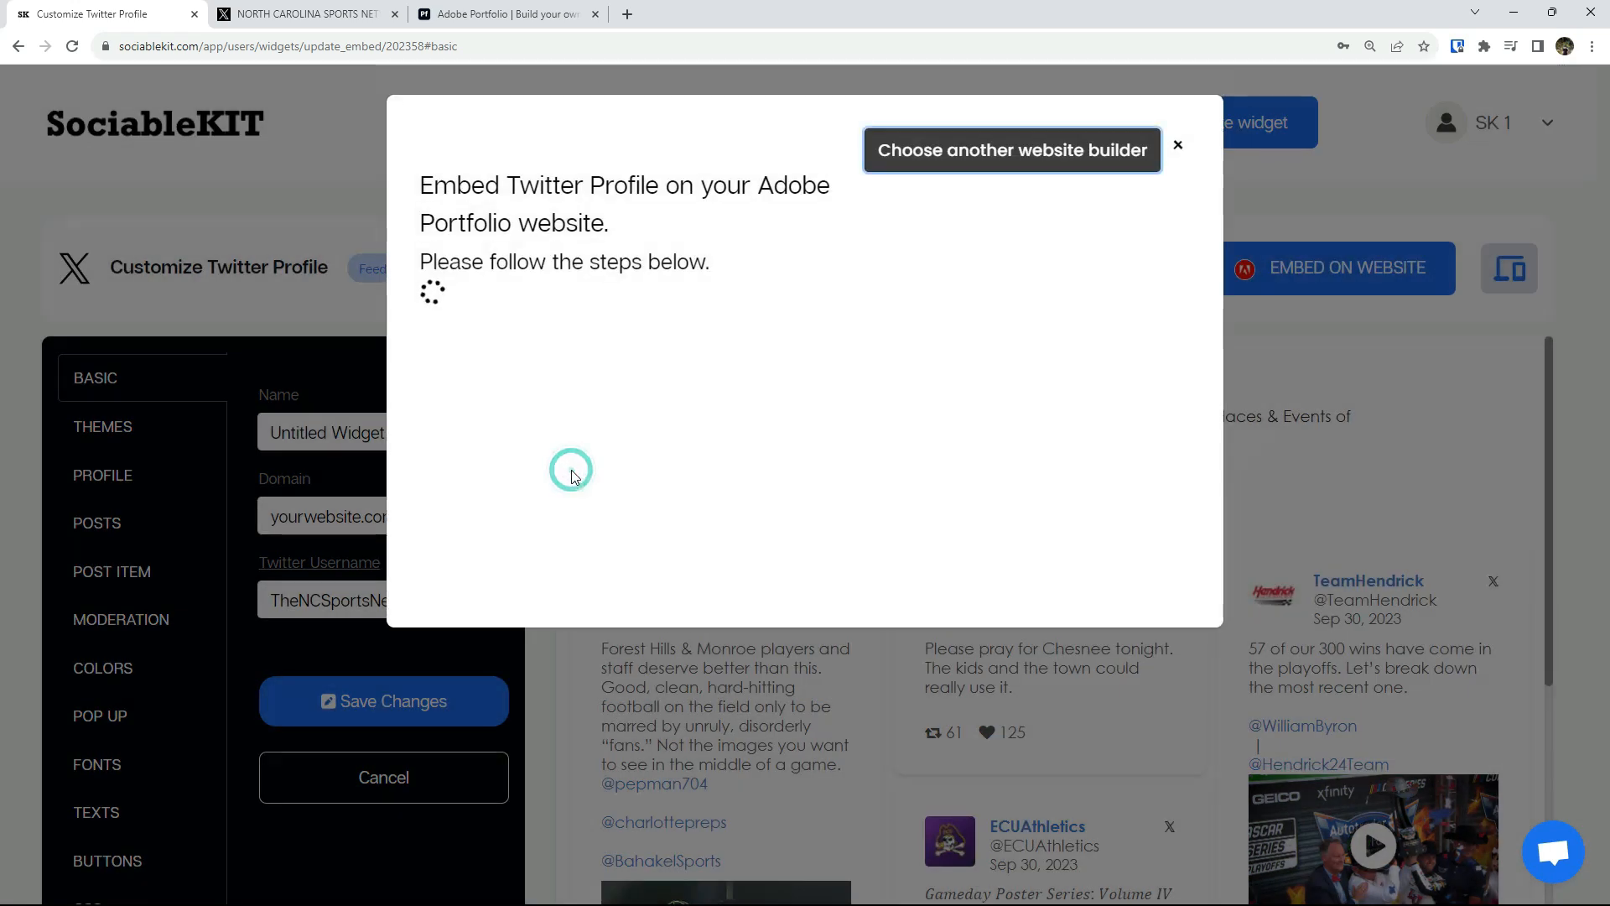
- Change the embed code type to iFrame Code and copy the iframe code
left_click(696, 348)
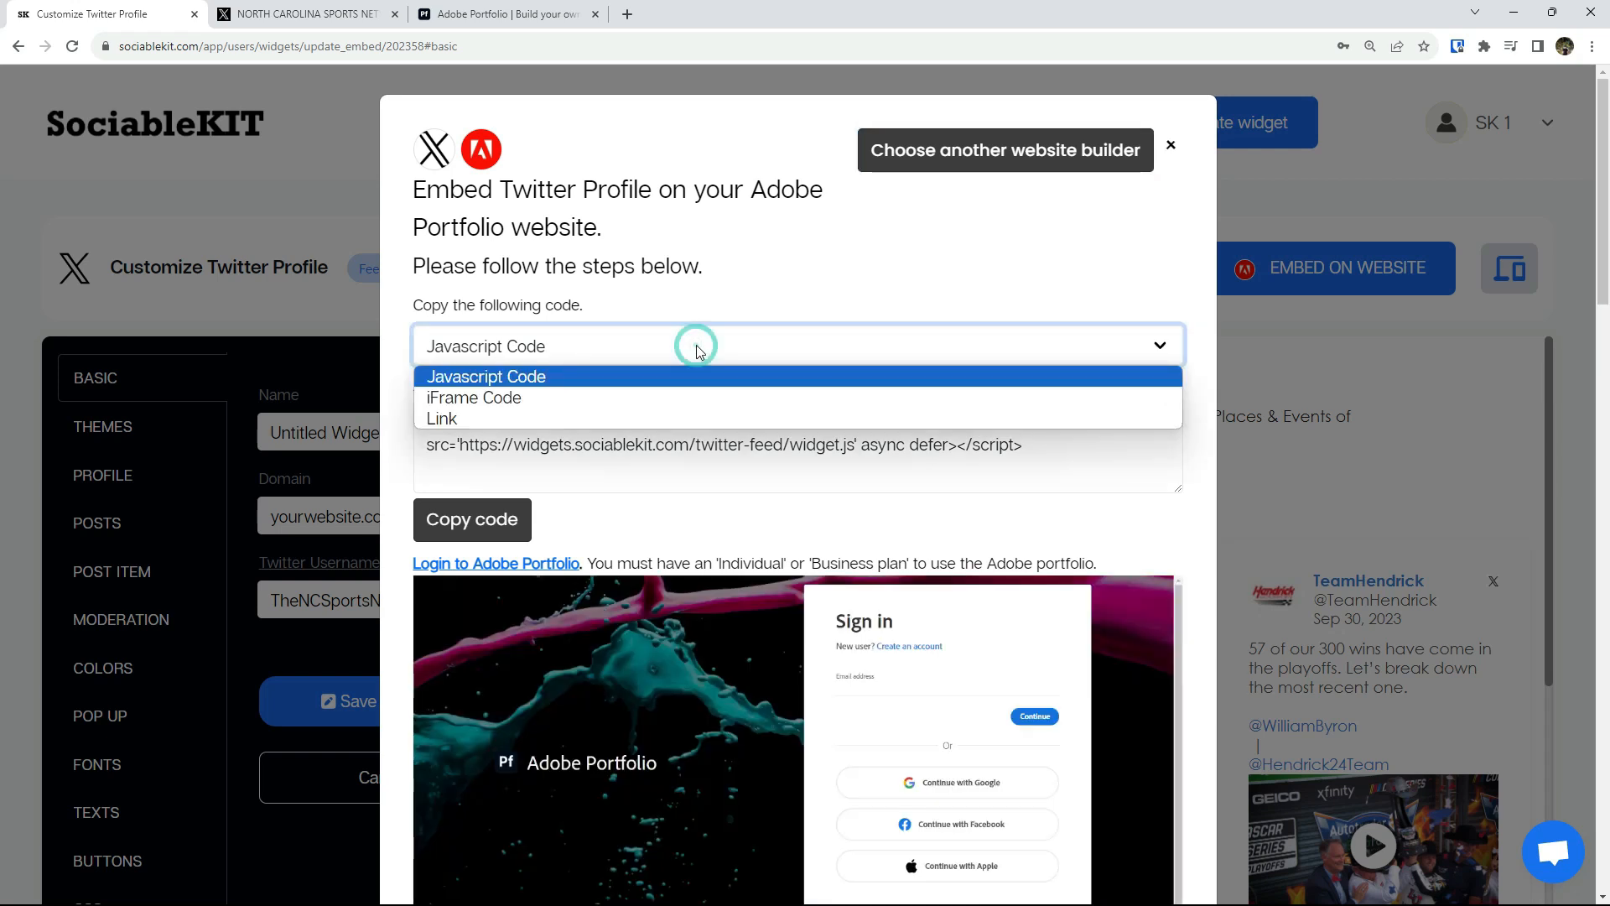
left_click(484, 398)
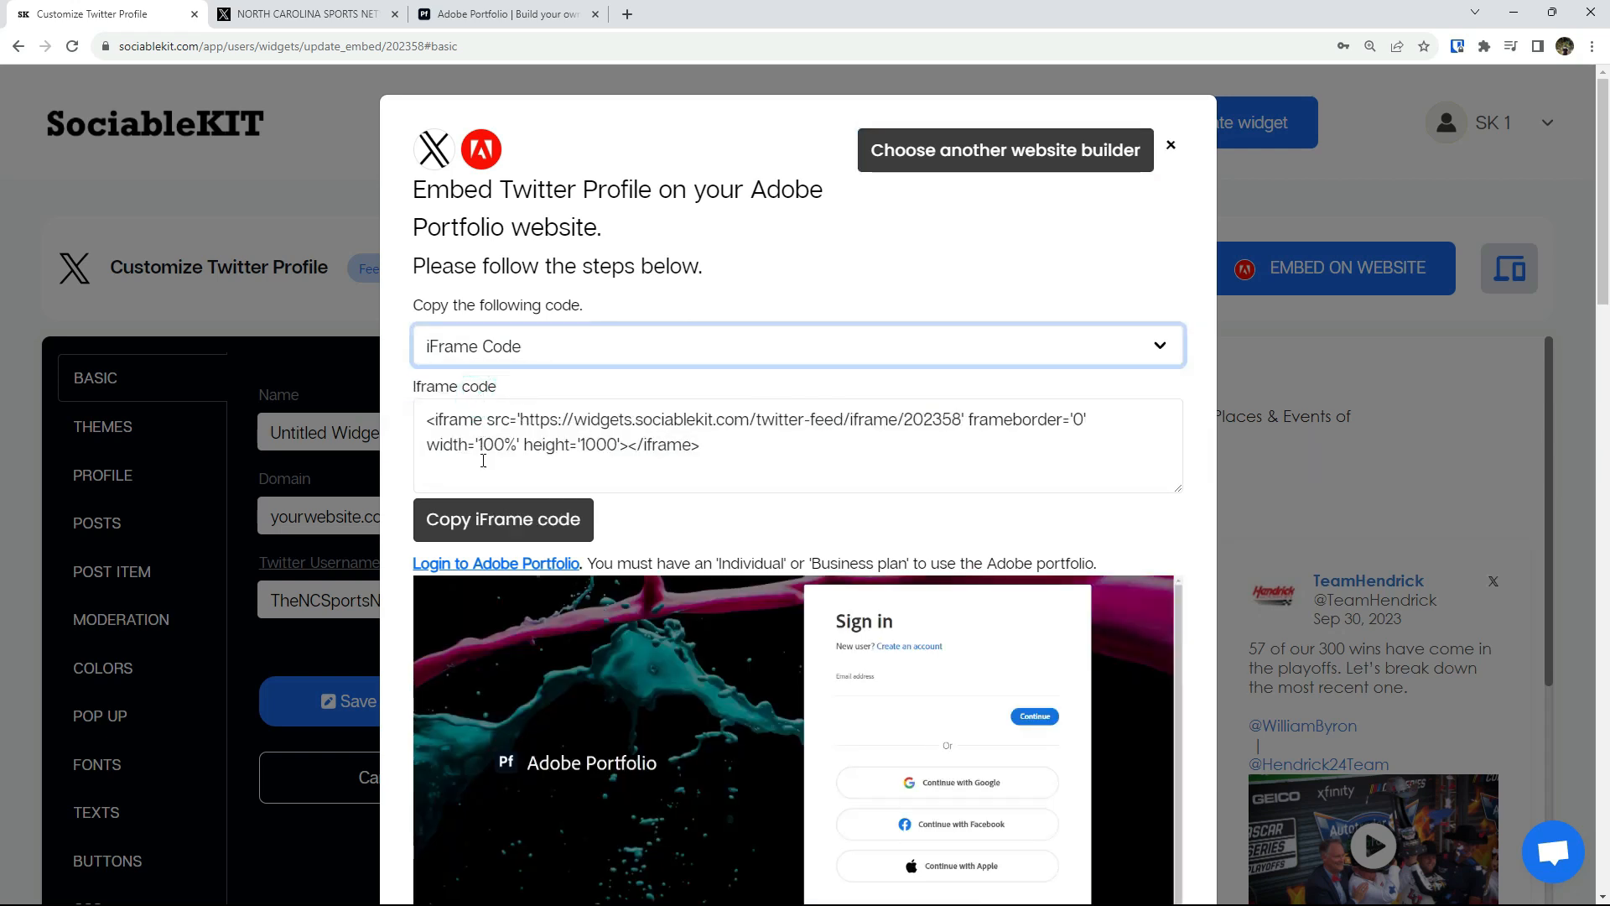
left_click(484, 519)
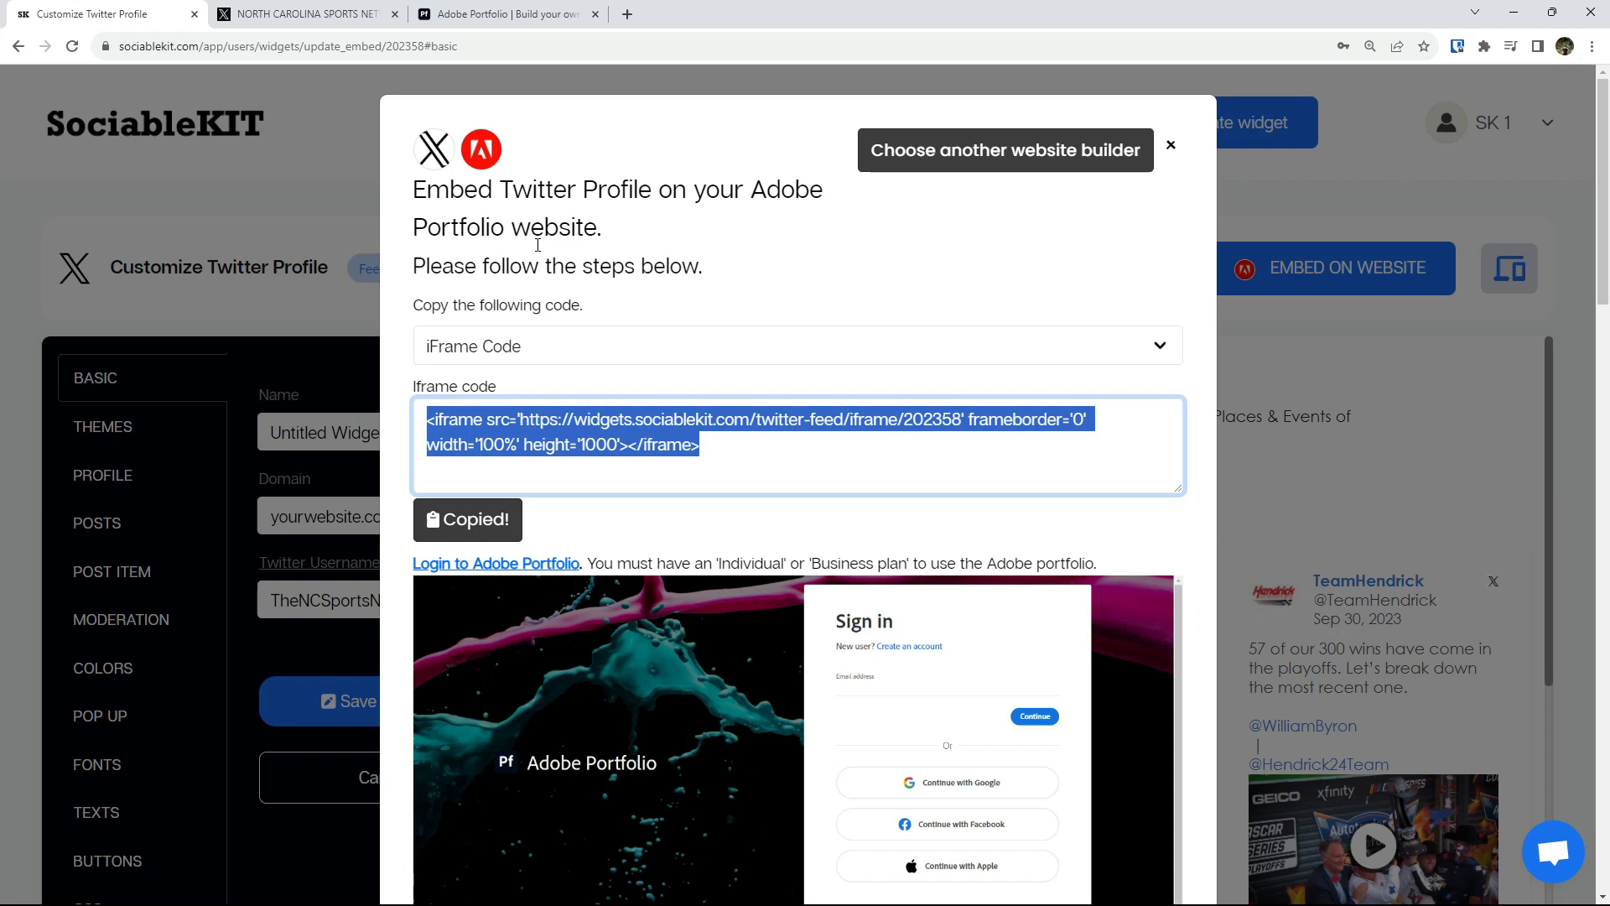
- Switch to the Adobe Portfolio editor, add an embed block beneath the page's button, paste the copied iframe code, and save the embed
left_click(527, 17)
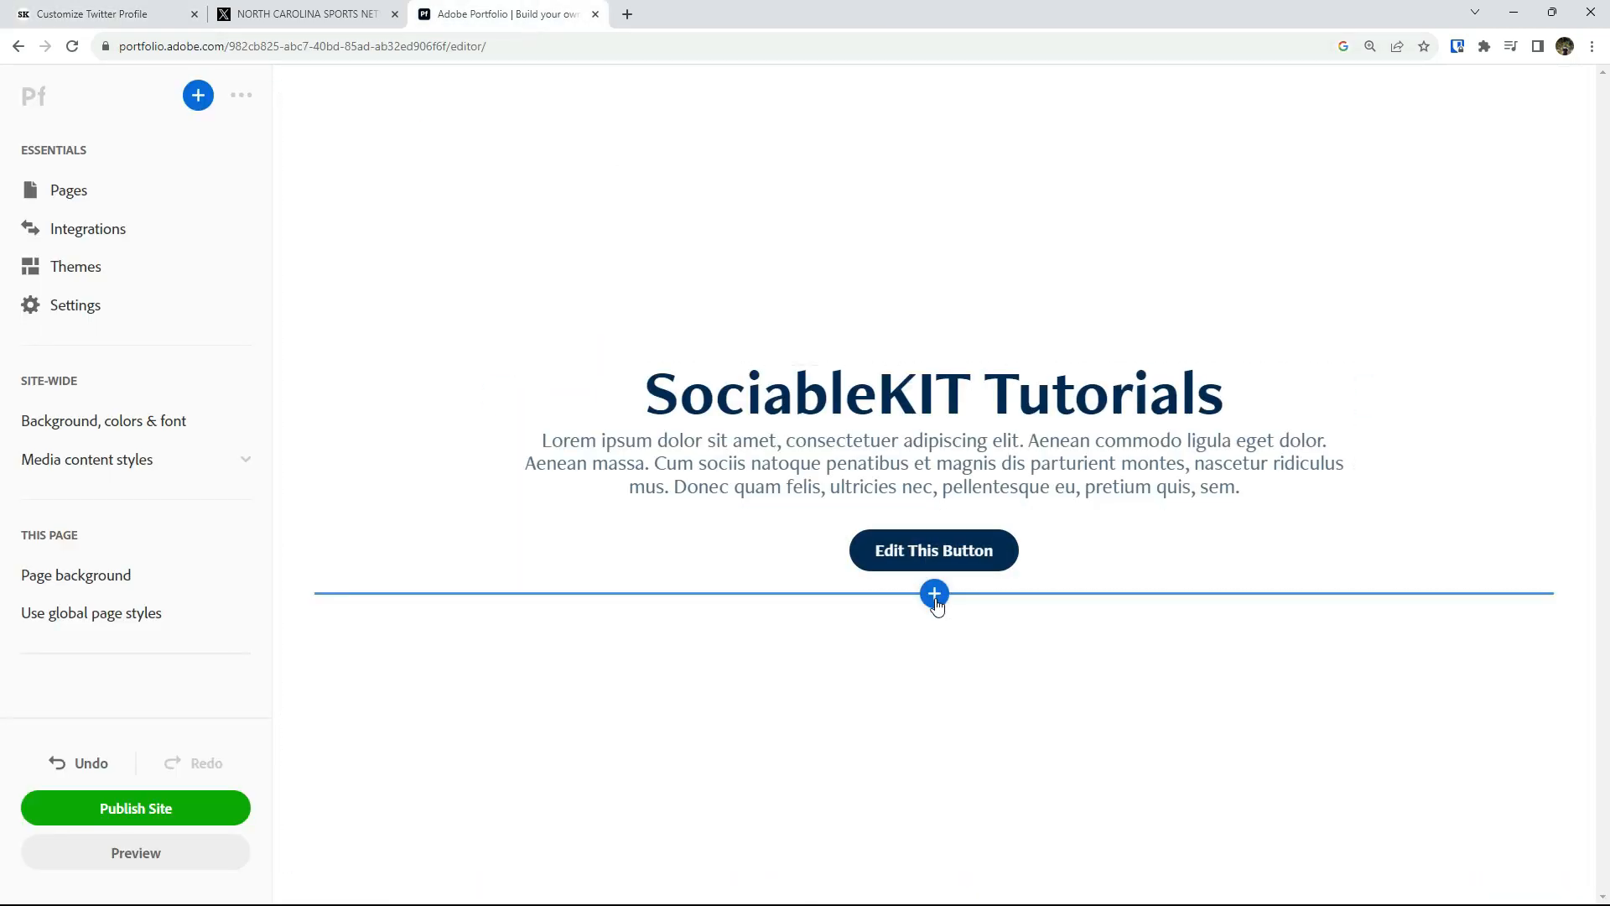
left_click(934, 595)
left_click(1022, 748)
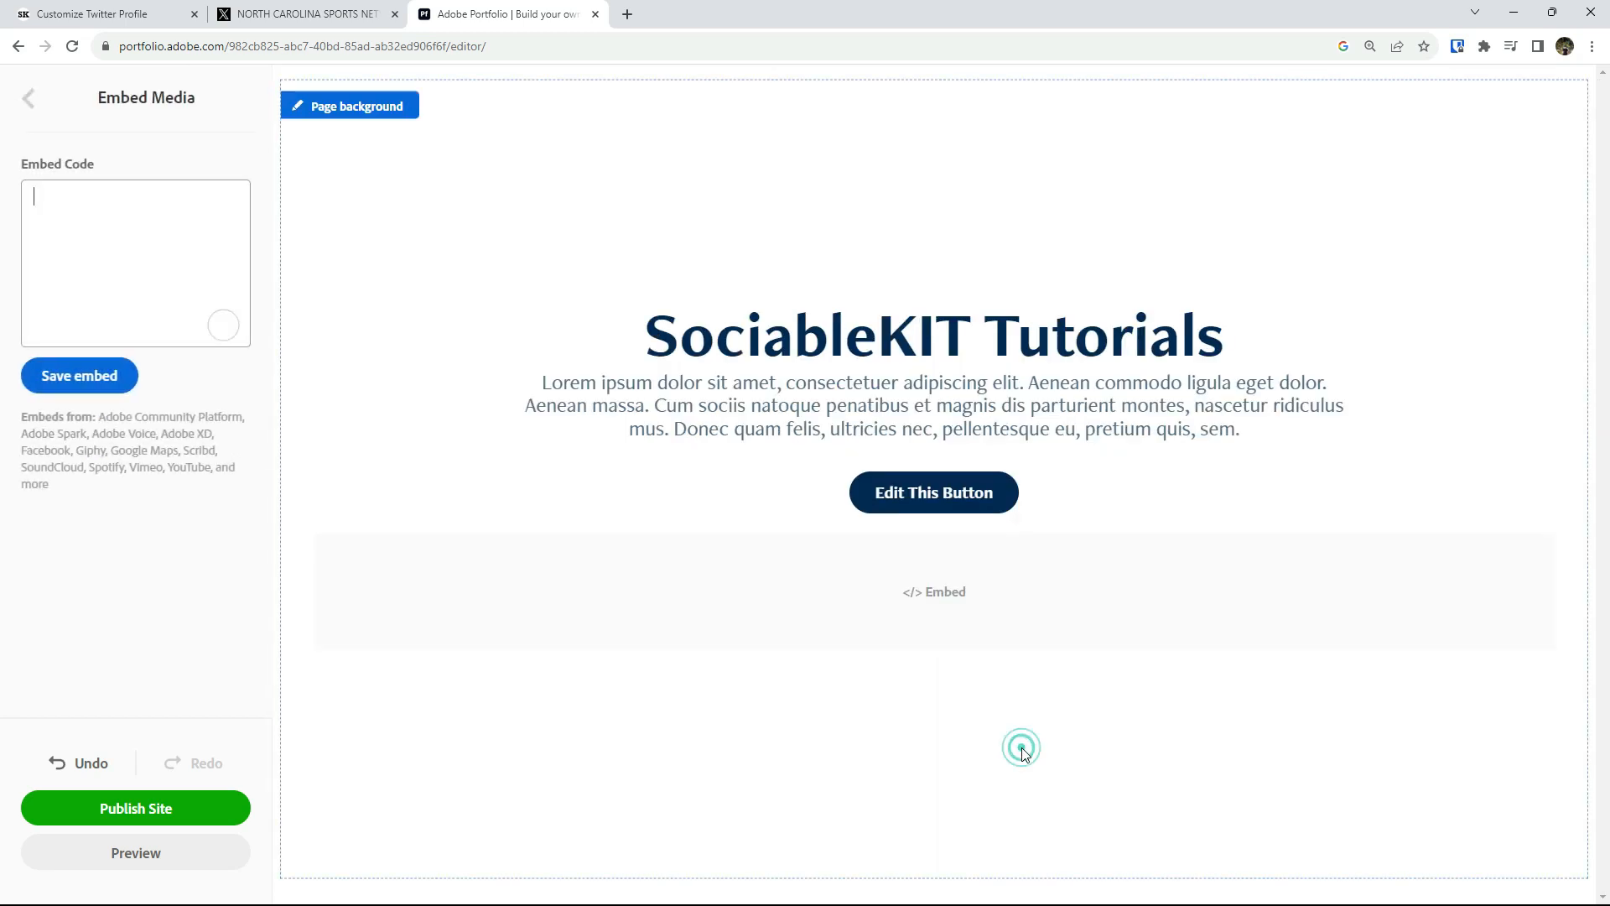
right_click(115, 225)
left_click(196, 348)
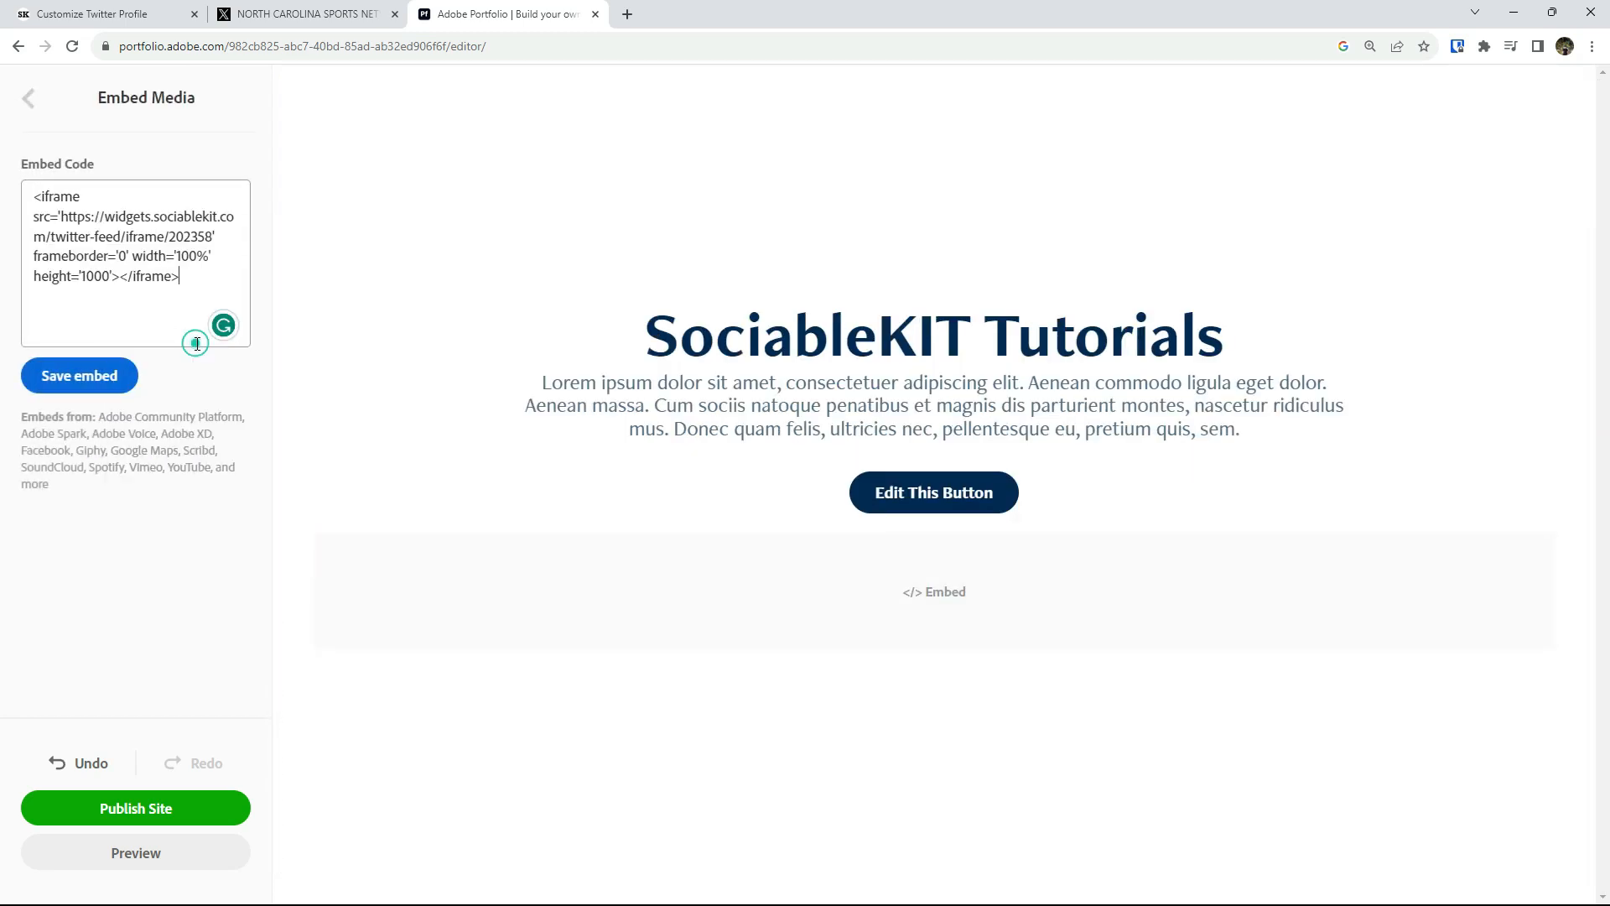
left_click(88, 377)
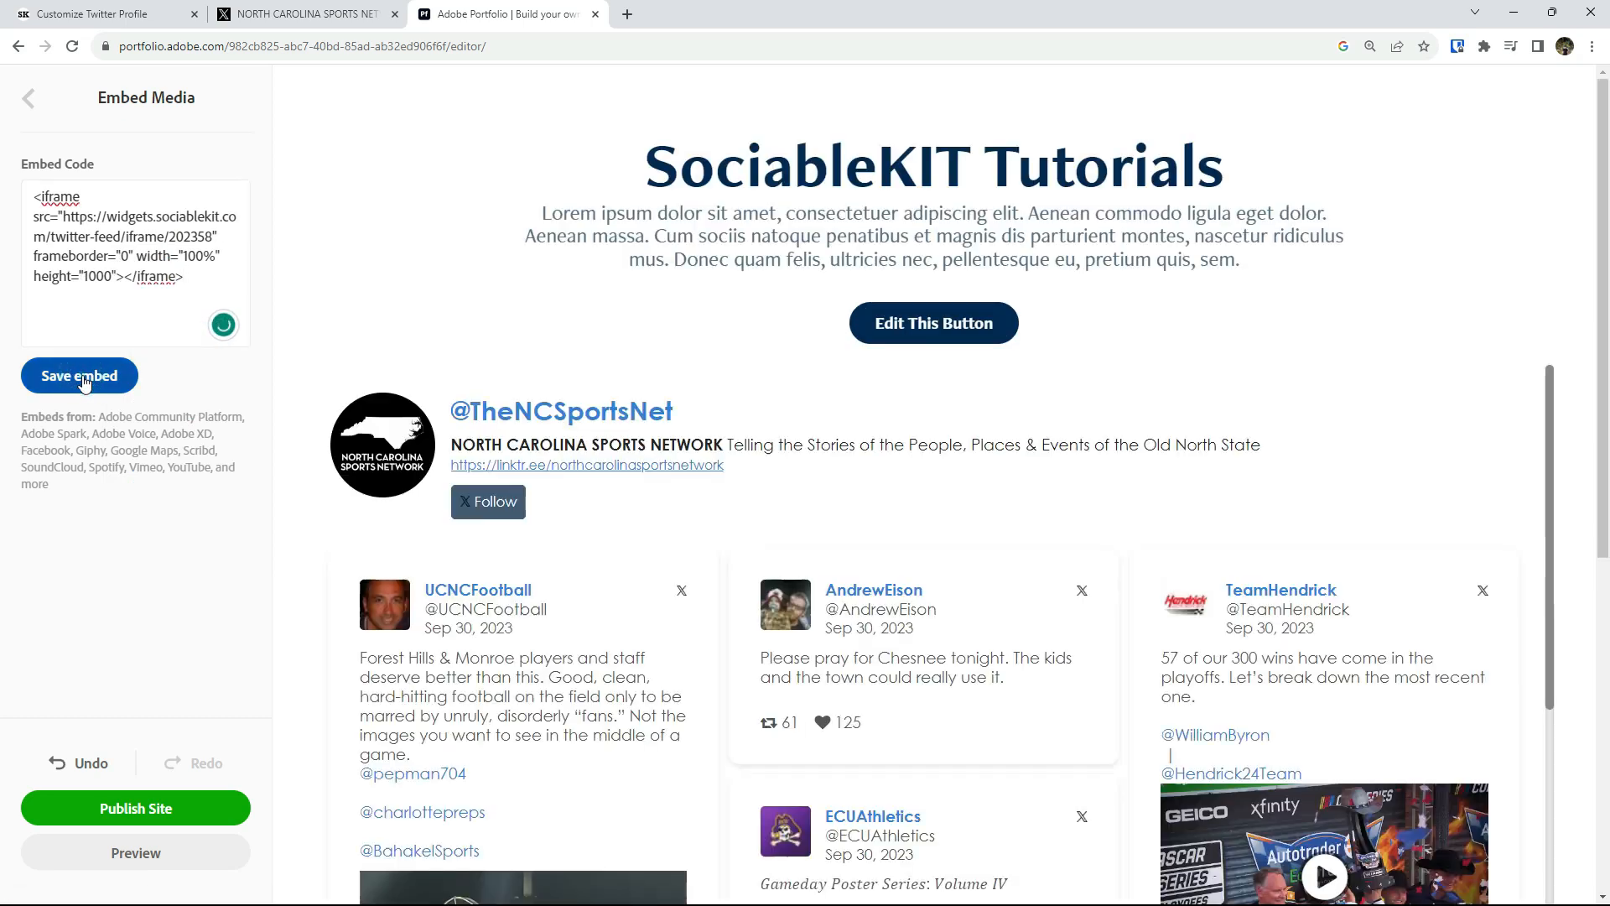
- Preview the site, browse the embedded feed, and view the East Carolina helmet poster post in its pop-up before closing it
left_click(142, 845)
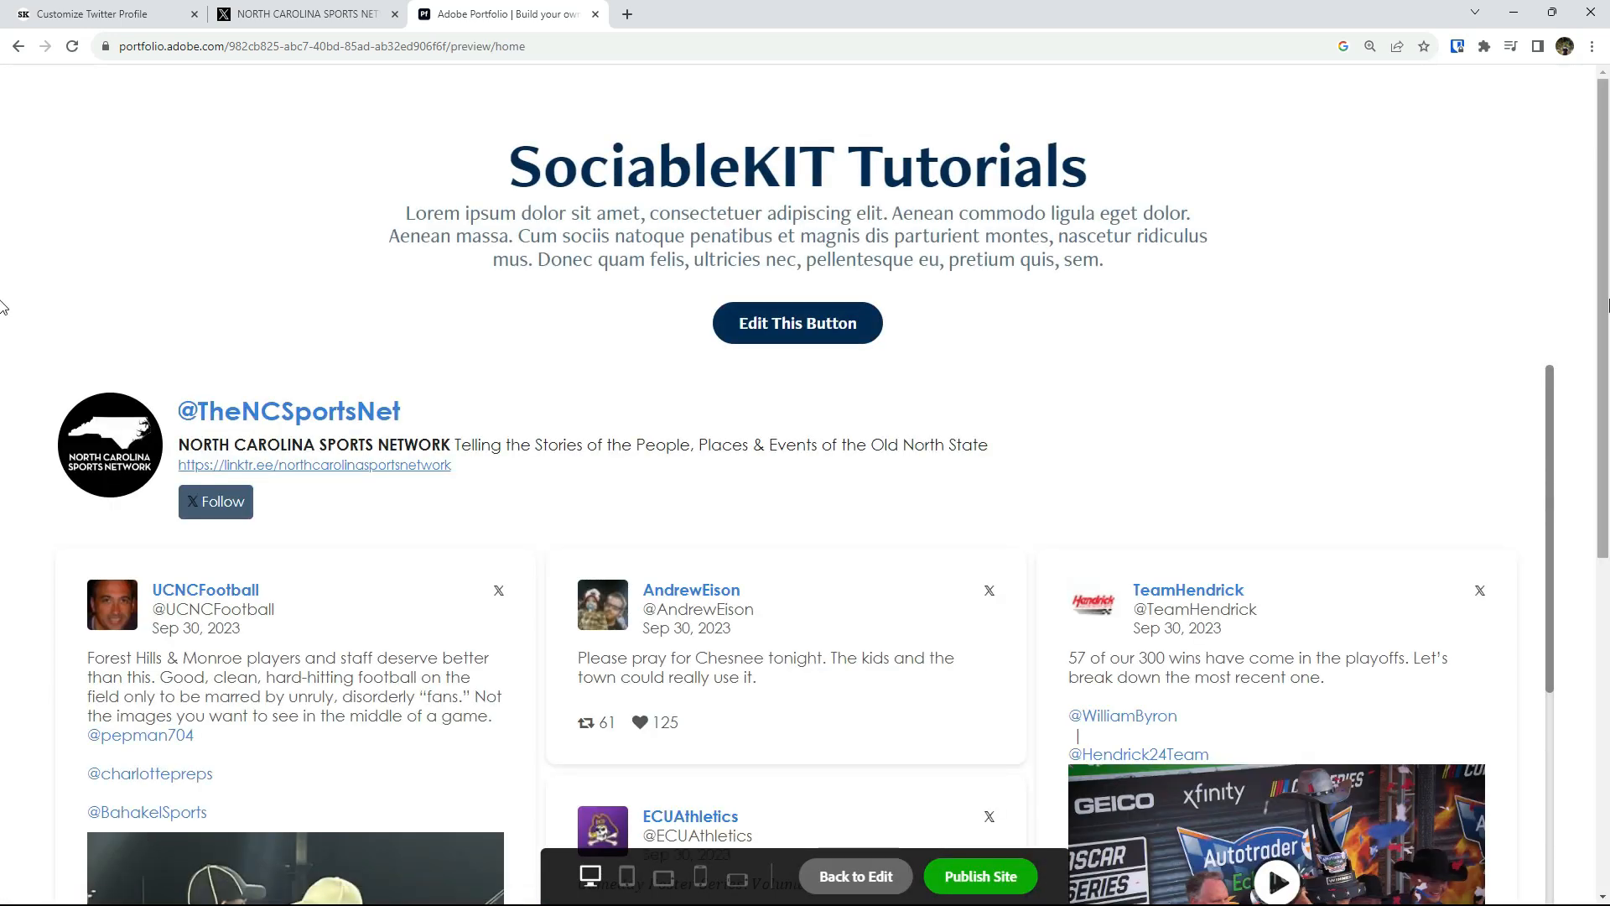
left_click_drag(1599, 134, 1598, 406)
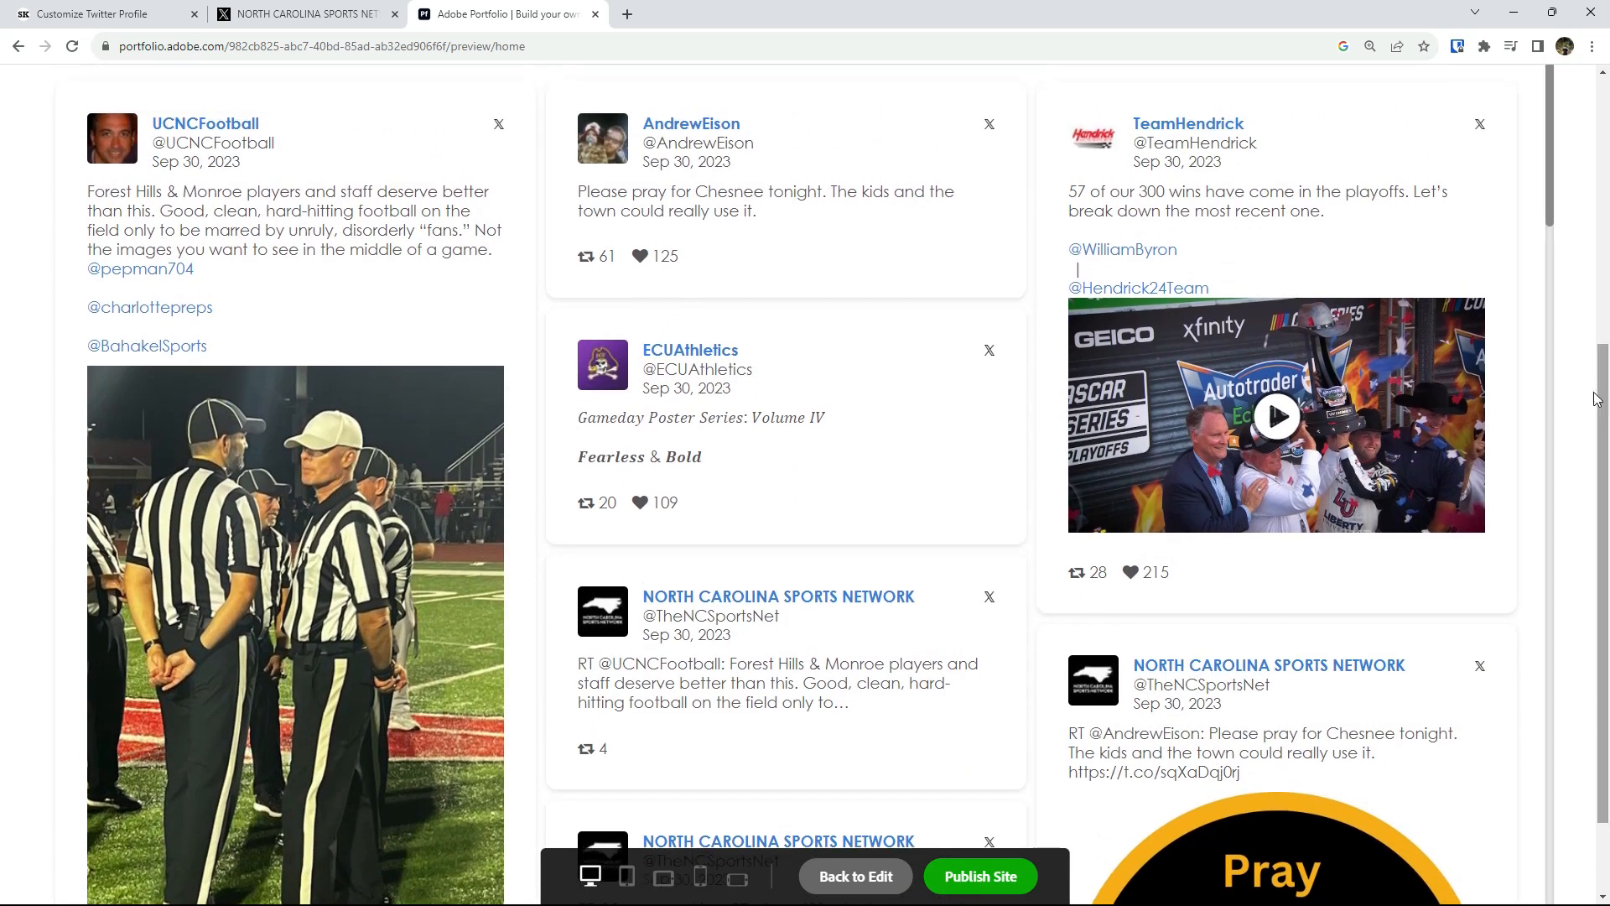
left_click_drag(1550, 208, 1562, 511)
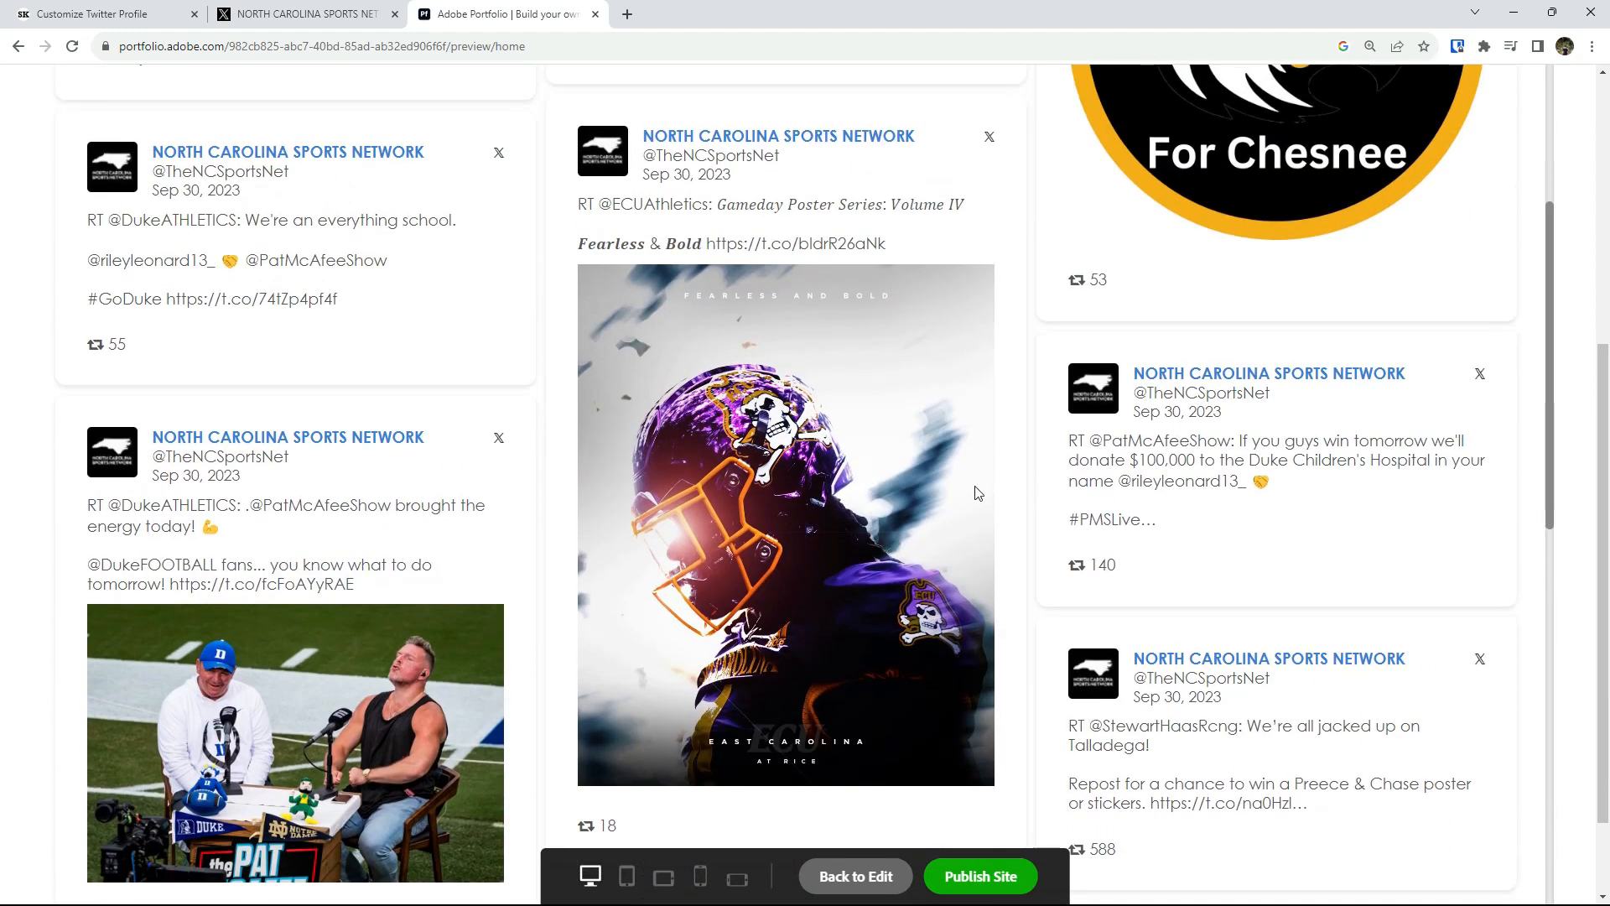
left_click(824, 541)
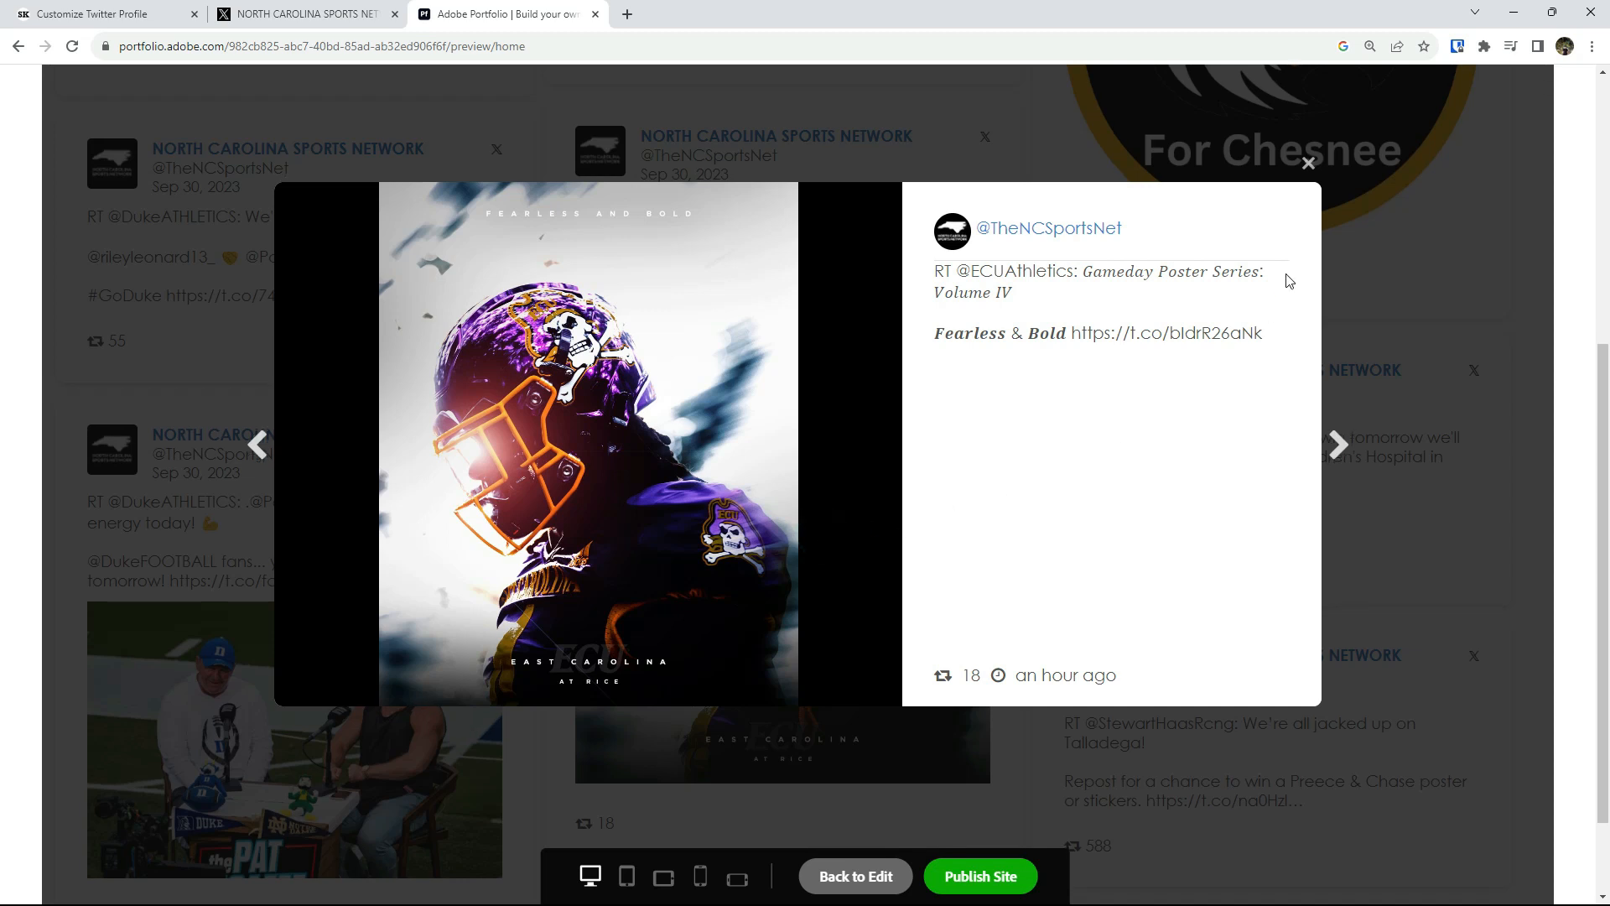
left_click(1310, 165)
- View the "Pray For Chesnee" post and the UCNCFootball referee photo post in their pop-ups, closing each one
scroll(1528, 250, "up", 2)
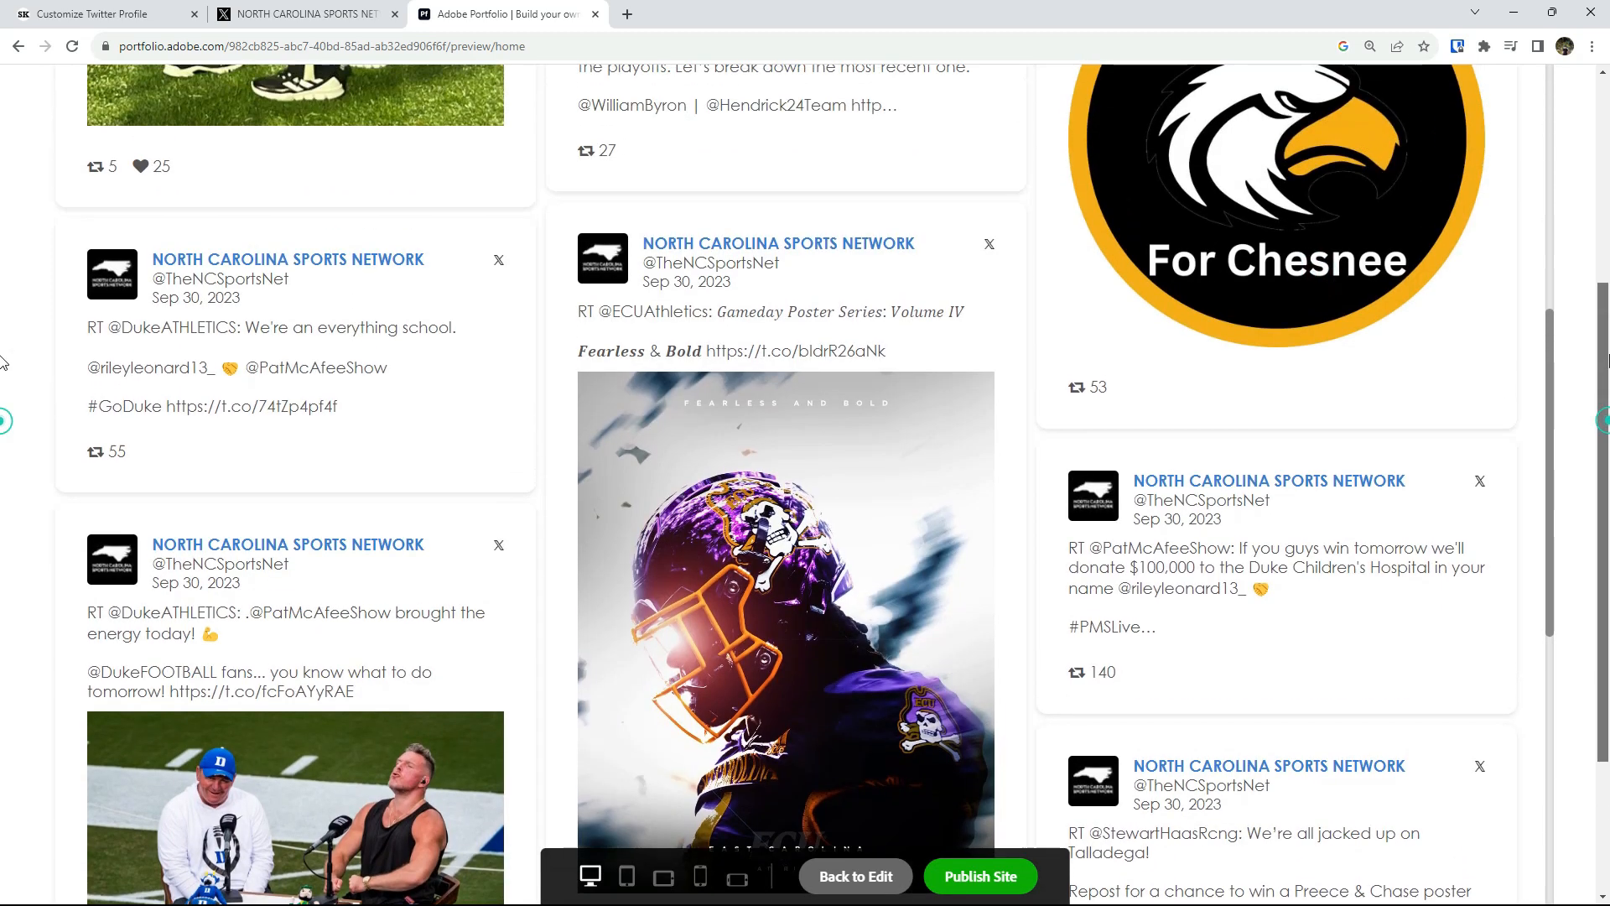
left_click(1275, 200)
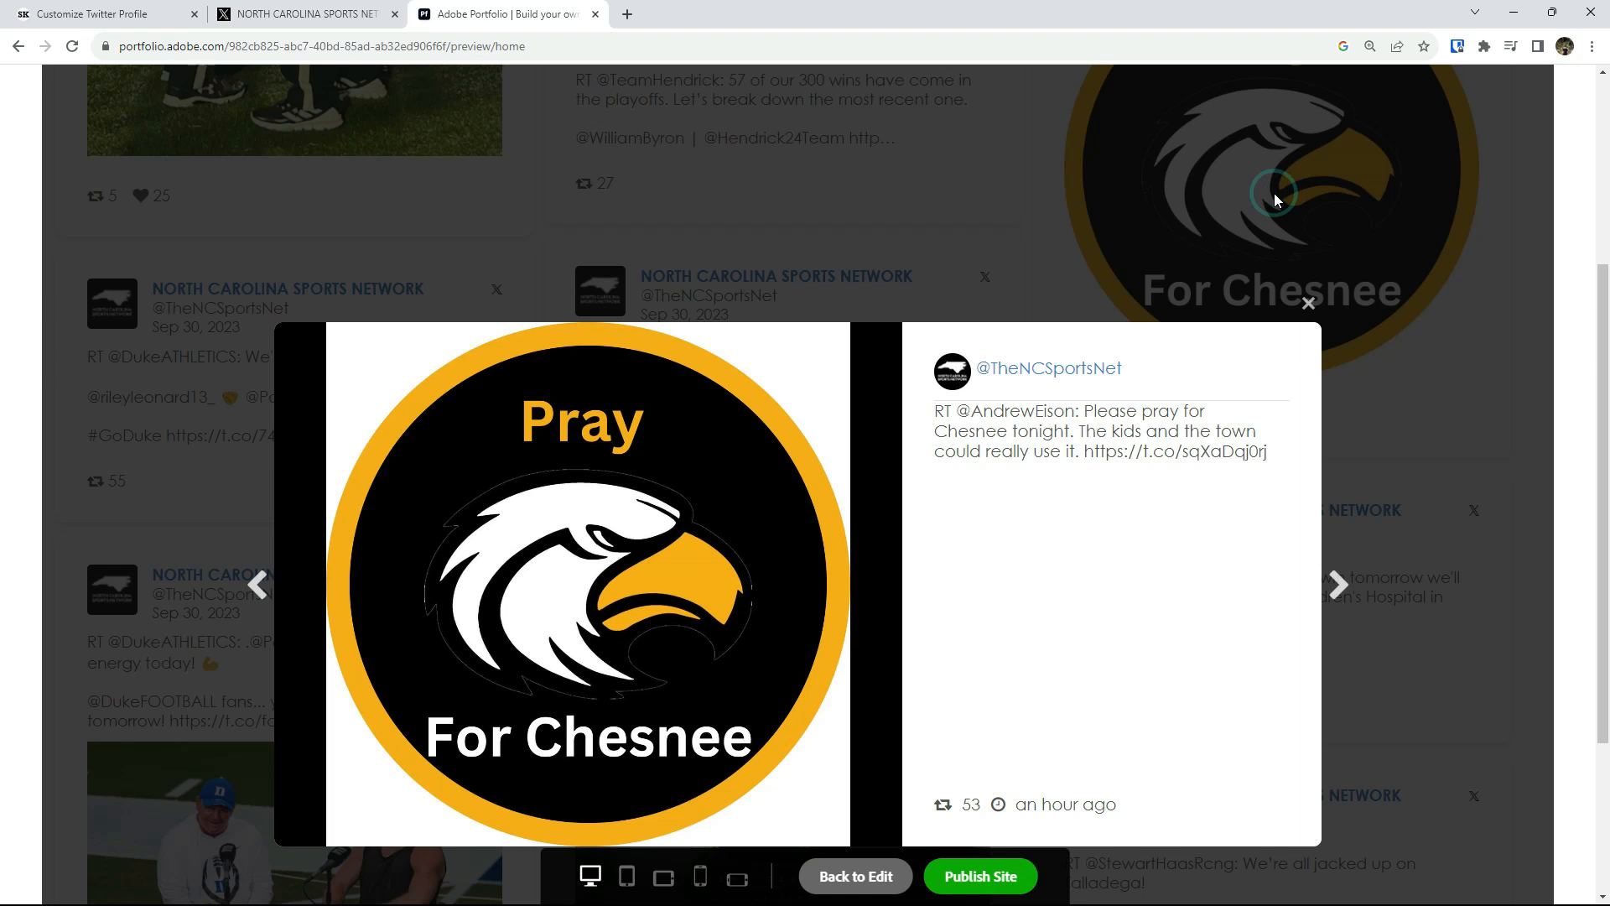
left_click(1310, 307)
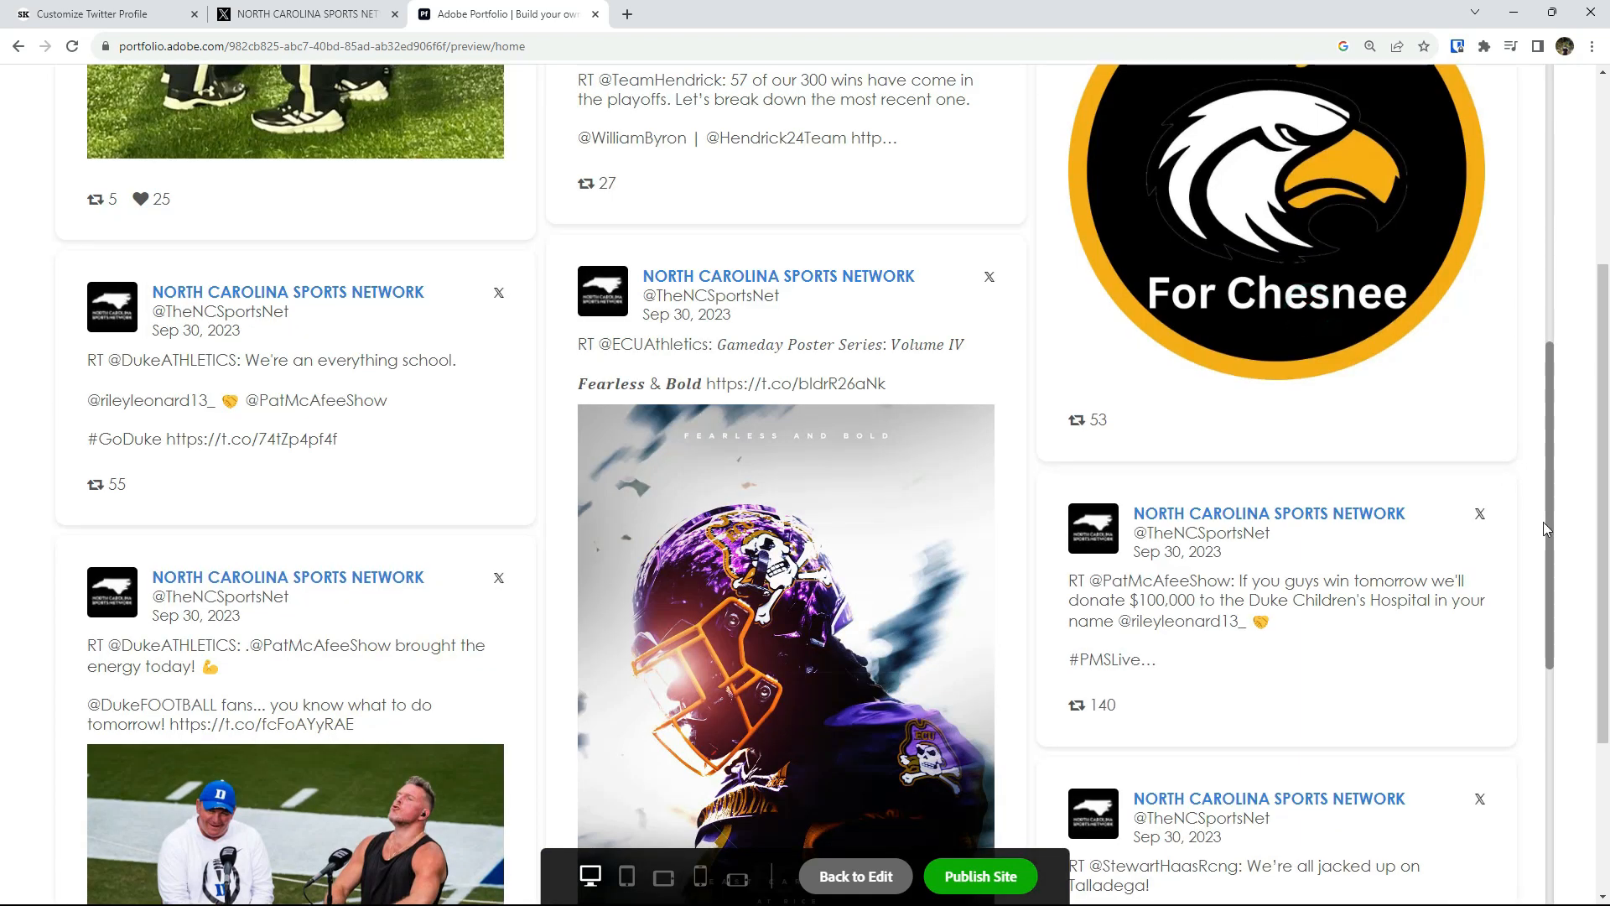
left_click_drag(1548, 536, 1553, 197)
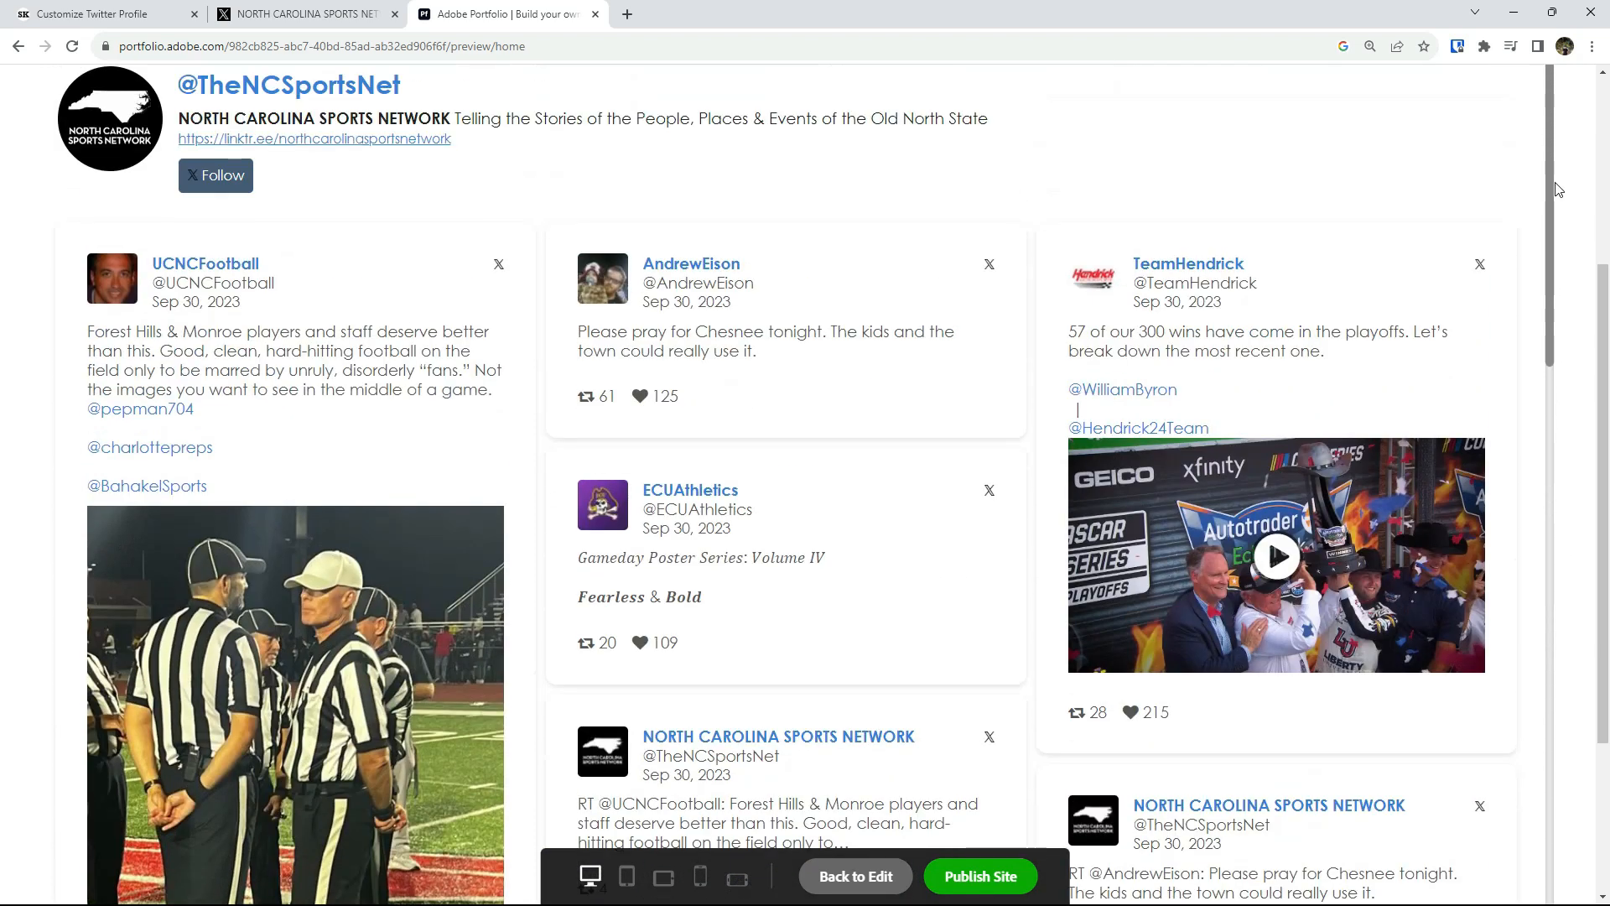
left_click(216, 637)
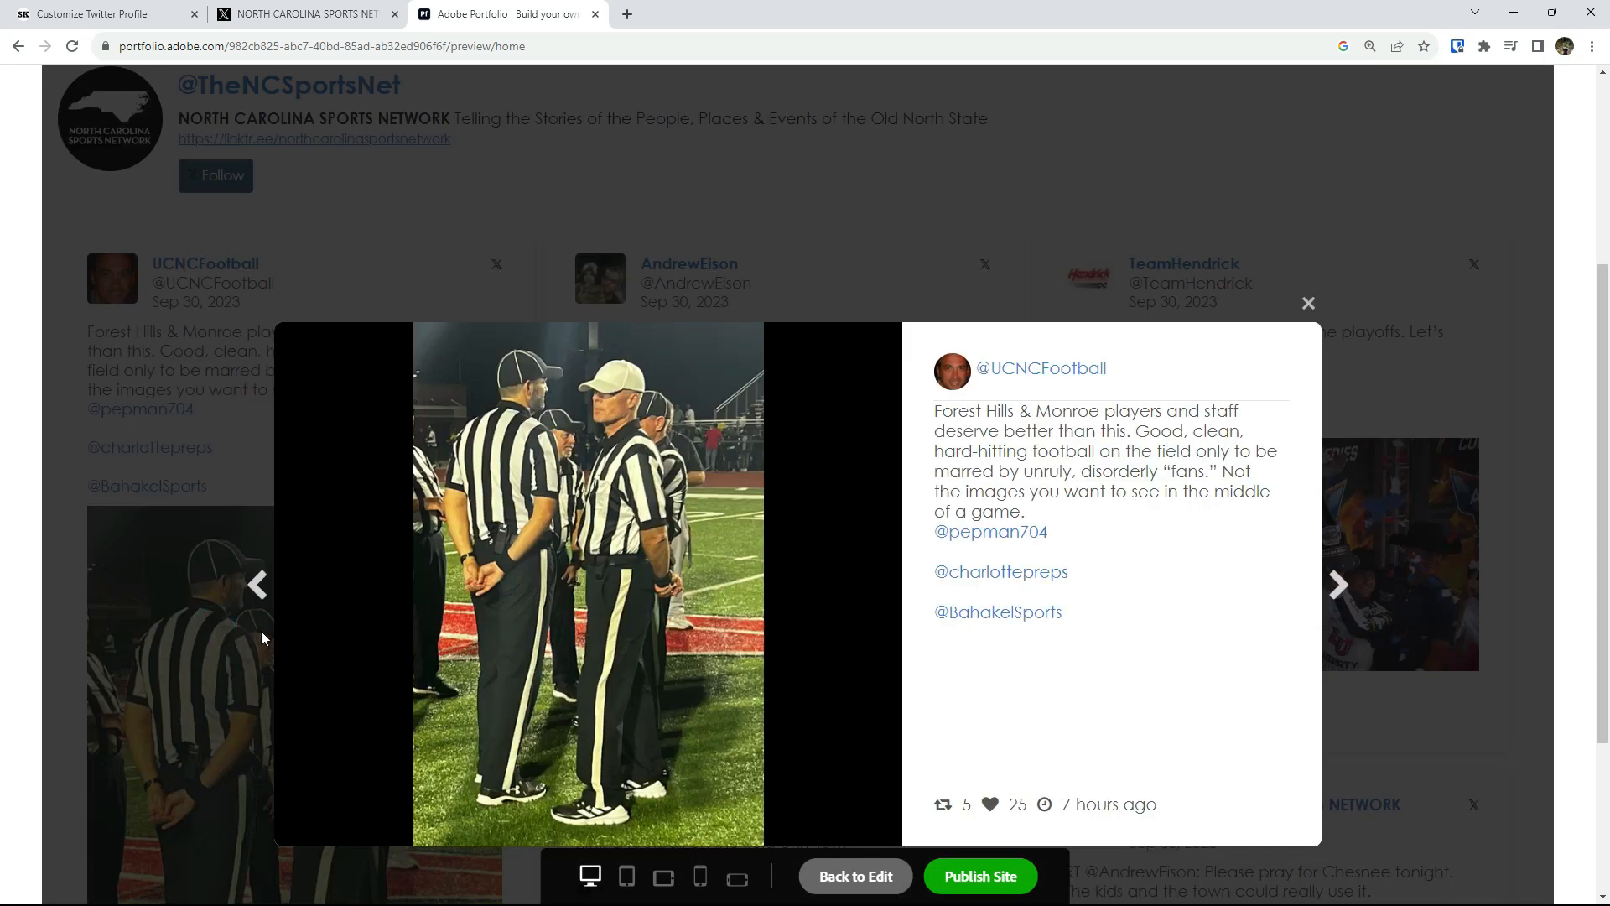
left_click(1307, 303)
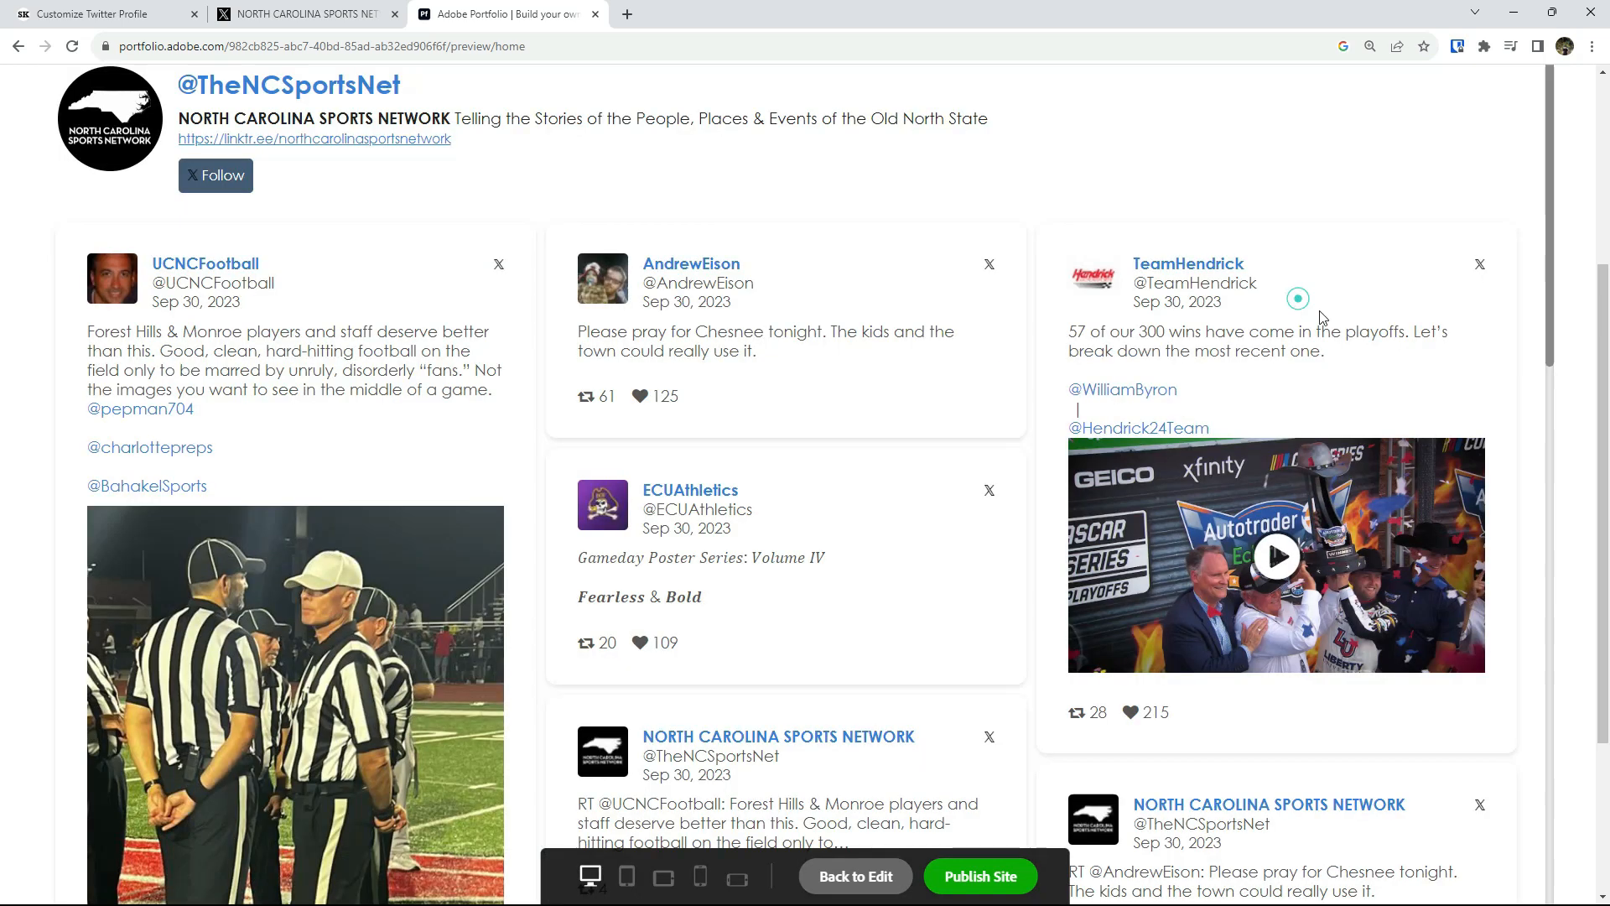
left_click_drag(1604, 473, 1605, 262)
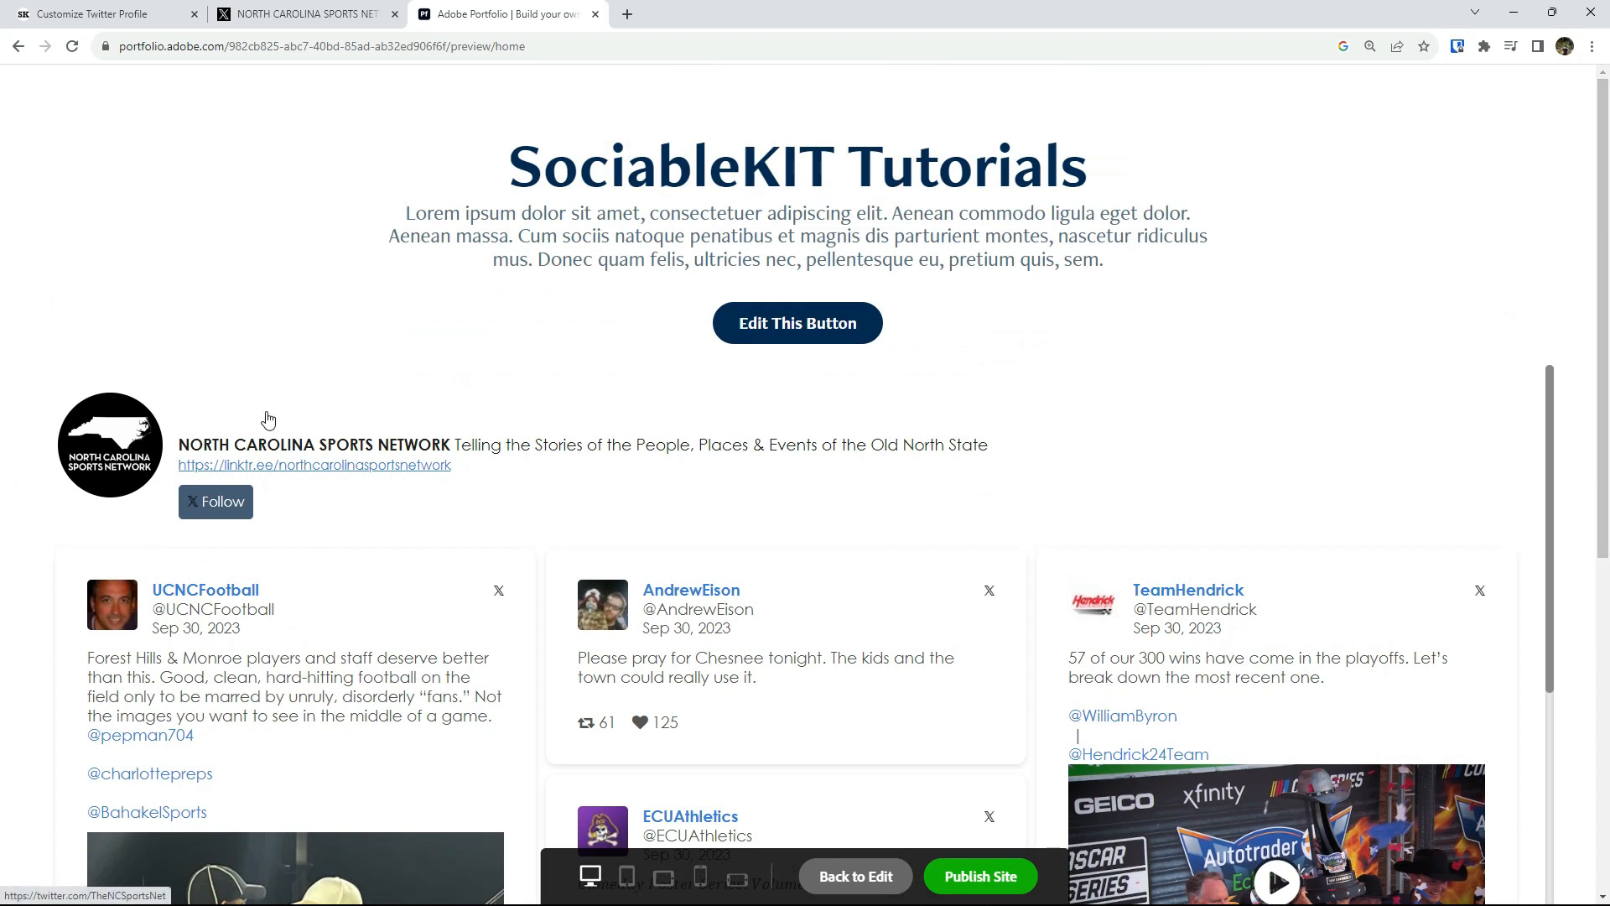
left_click(267, 417)
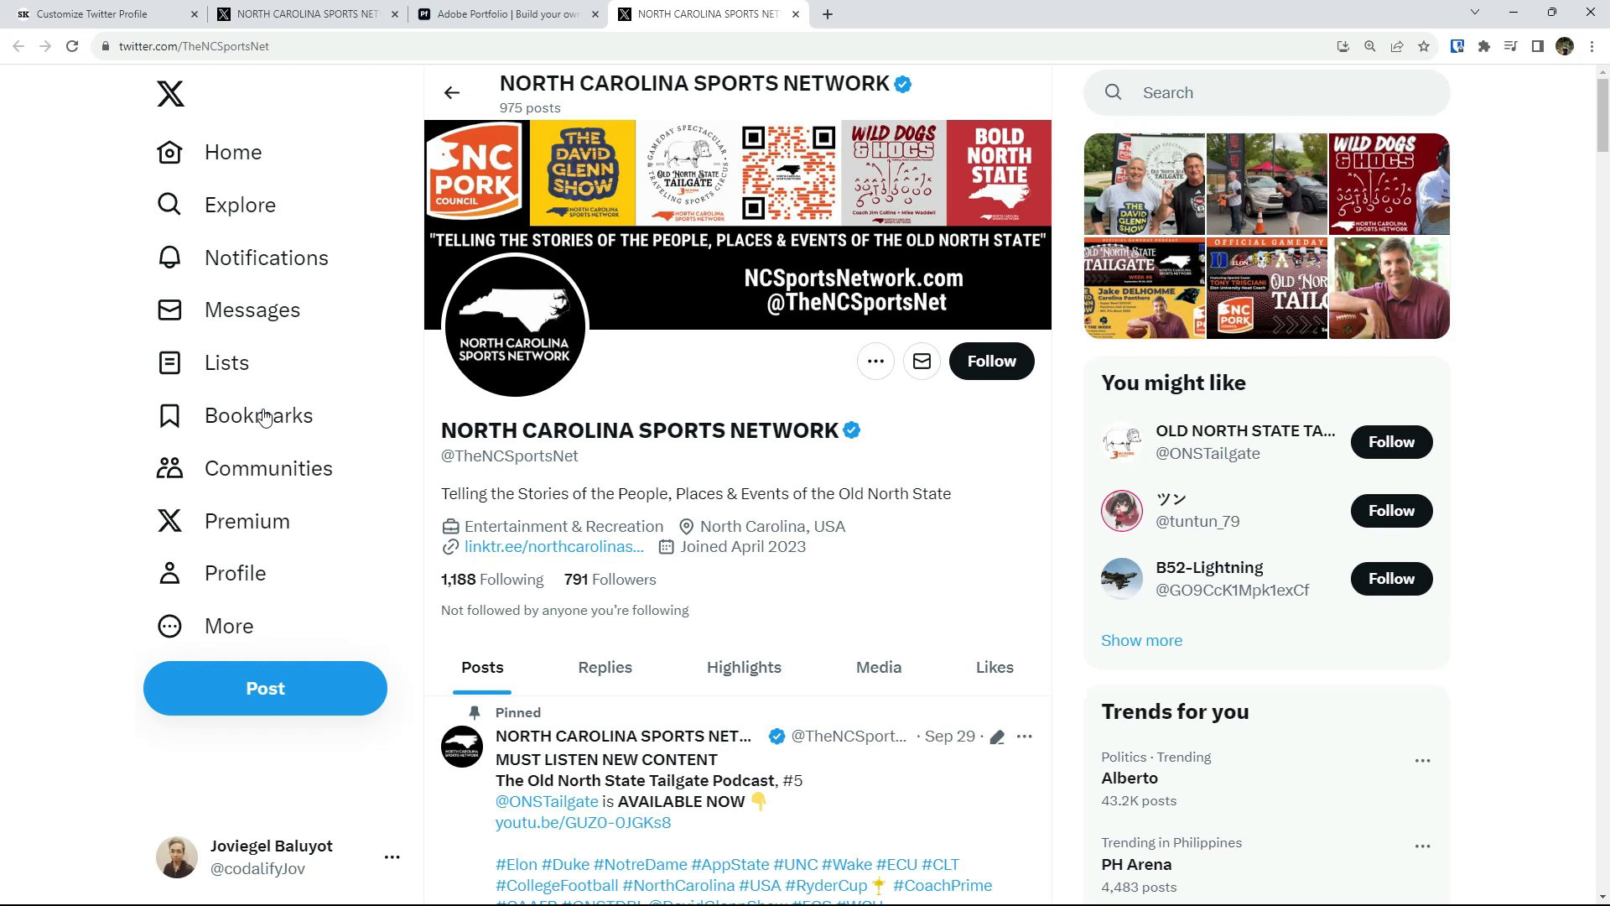
left_click(795, 14)
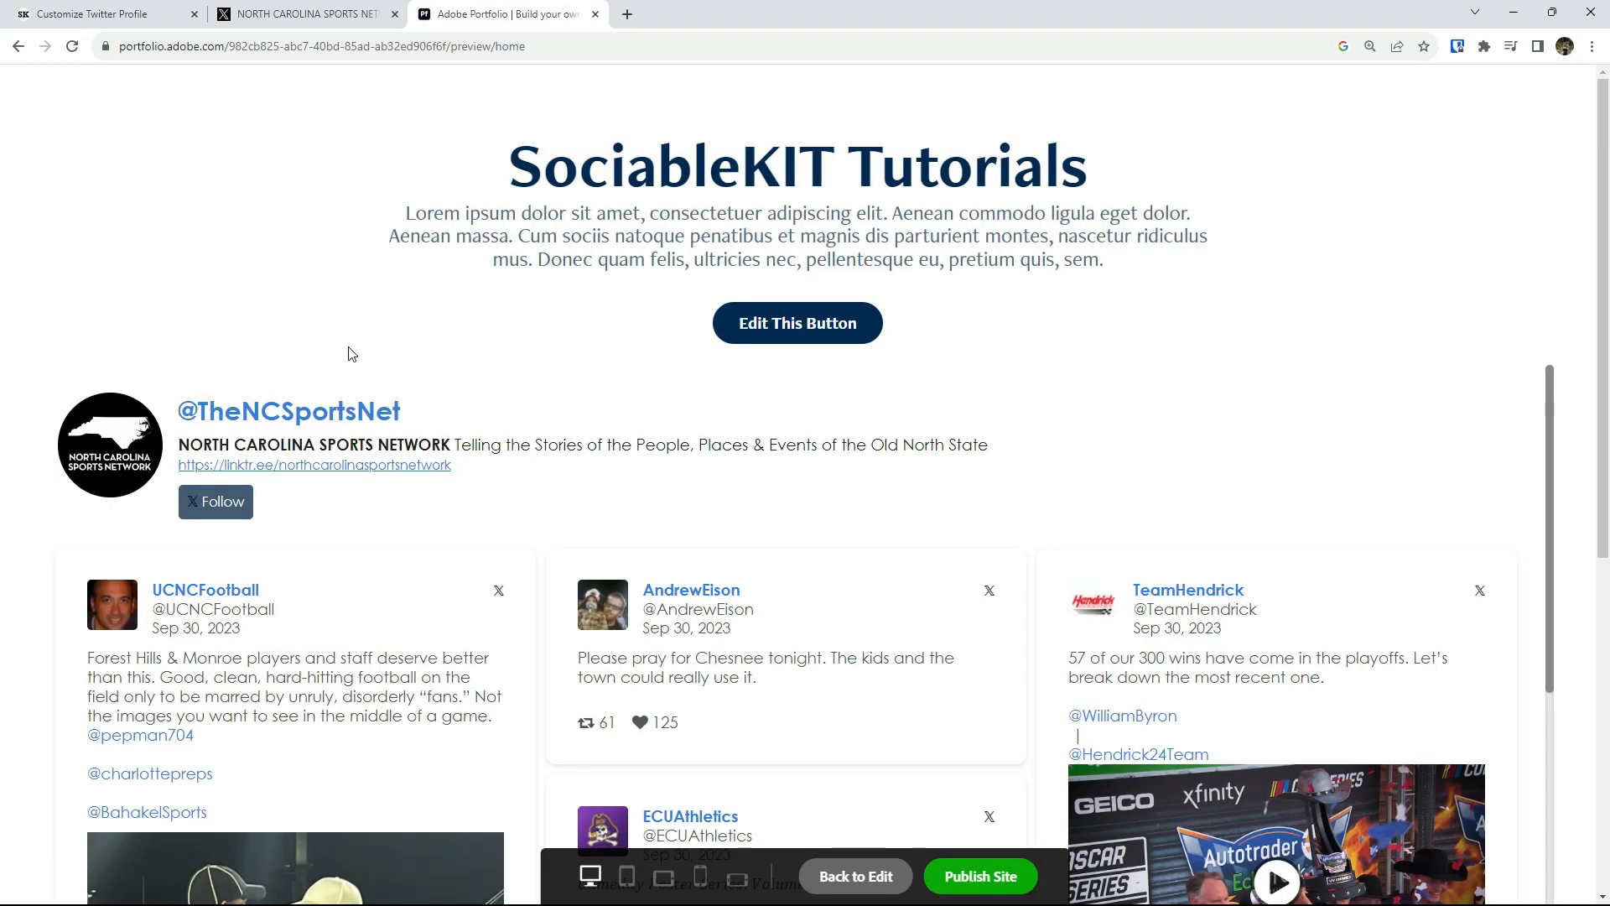